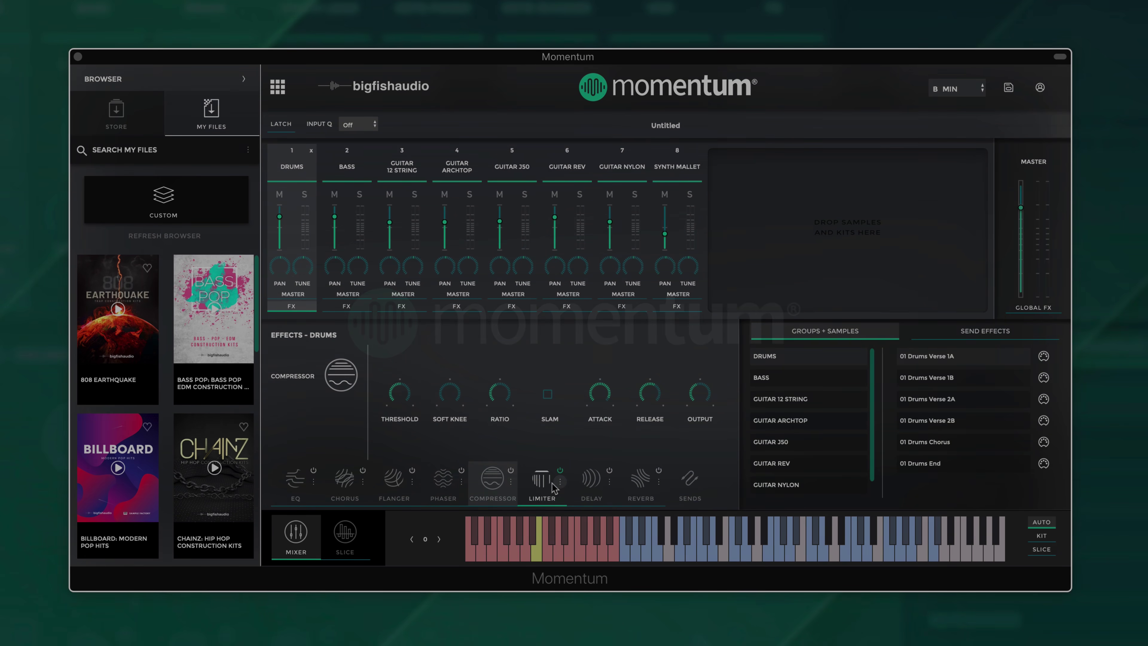
# - Review the Drums group's Limiter settings and the Delay time and send level curves on the slices of 01 Drums Verse 1A
pyautogui.click(541, 478)
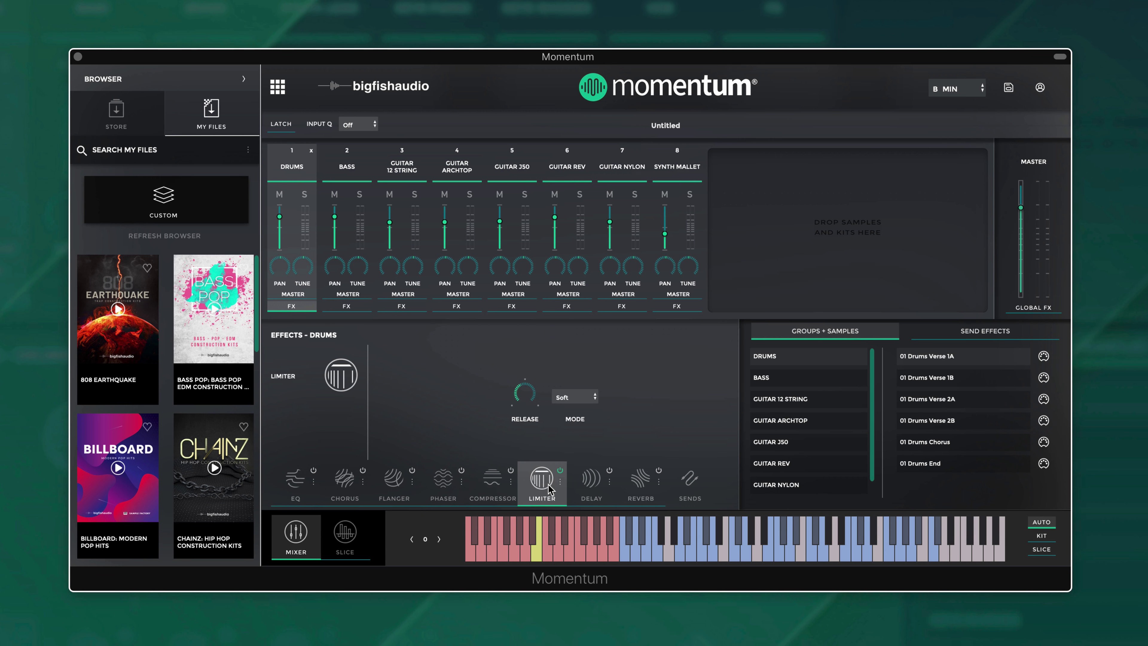
pyautogui.click(354, 528)
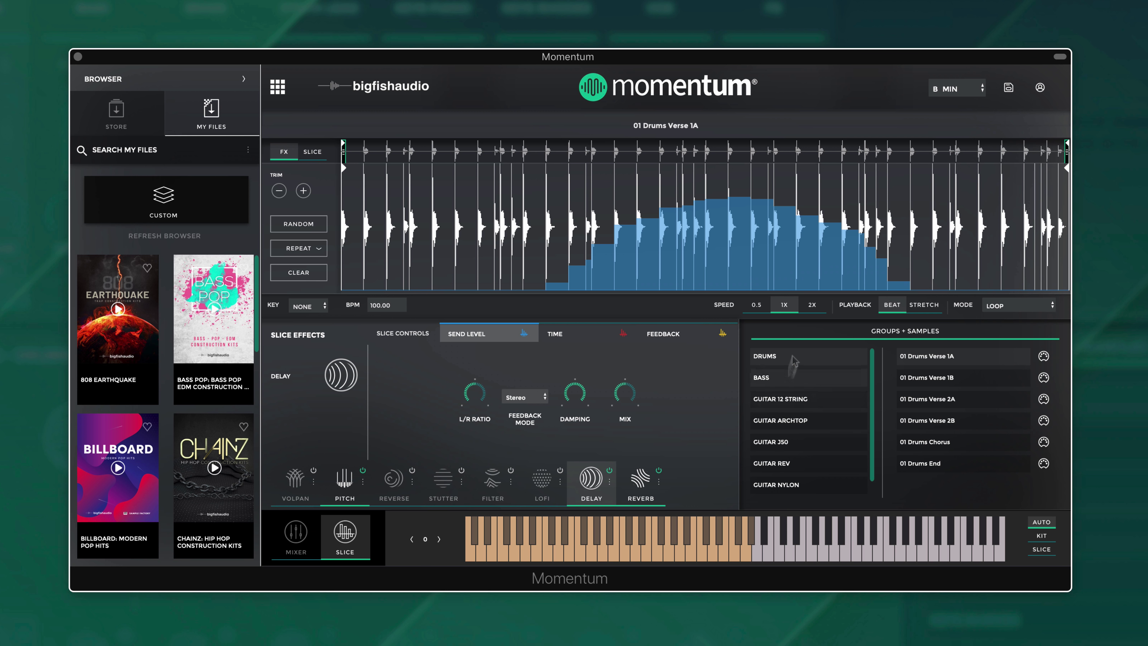
pyautogui.click(580, 335)
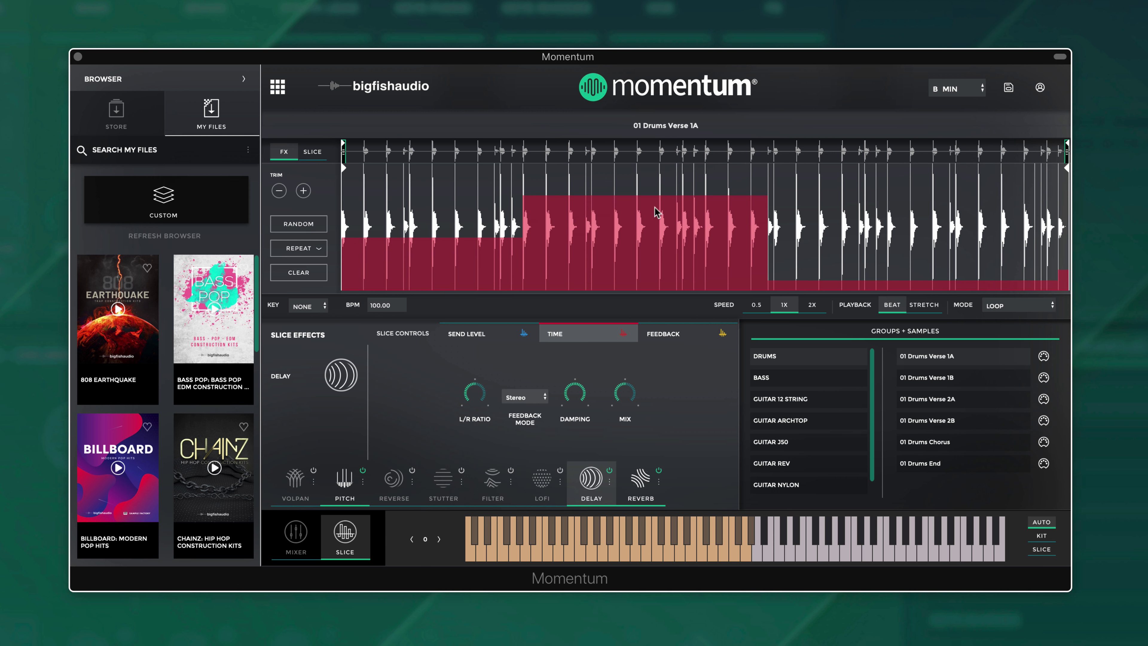
pyautogui.click(467, 334)
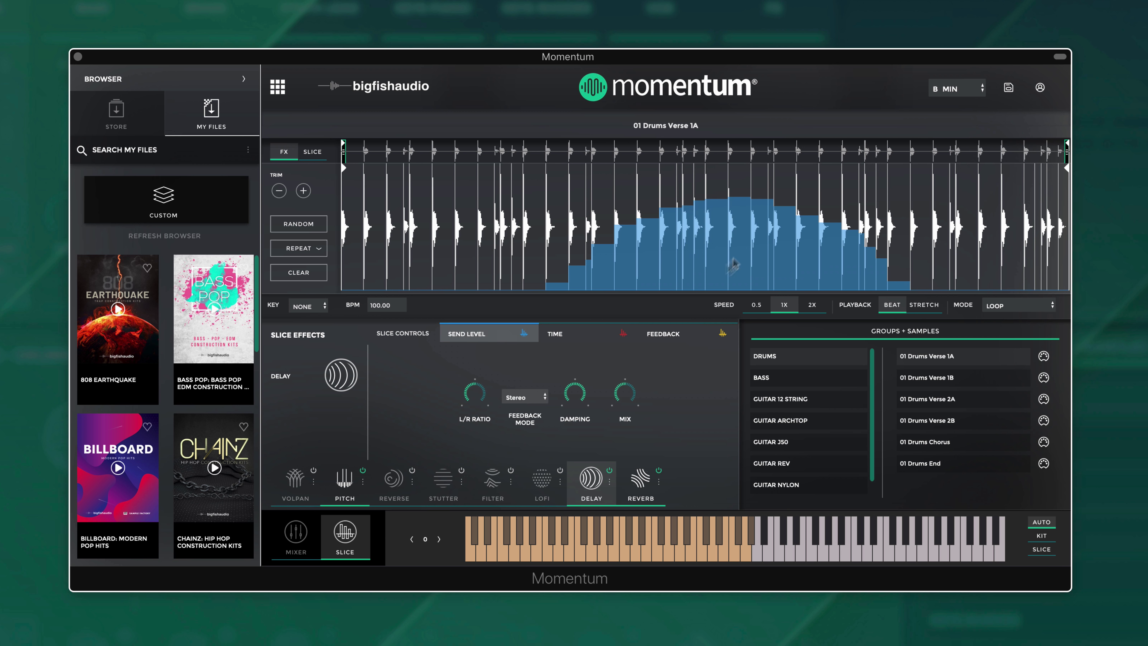
pyautogui.moveTo(821, 228)
pyautogui.mouseDown()
pyautogui.moveTo(982, 188)
pyautogui.moveTo(1062, 286)
pyautogui.mouseUp()
# - View the sliced waveforms of 01 Drums Verse 2A and 01 Guitar Acc 12String End, and return to the mixer
pyautogui.click(943, 401)
pyautogui.click(781, 399)
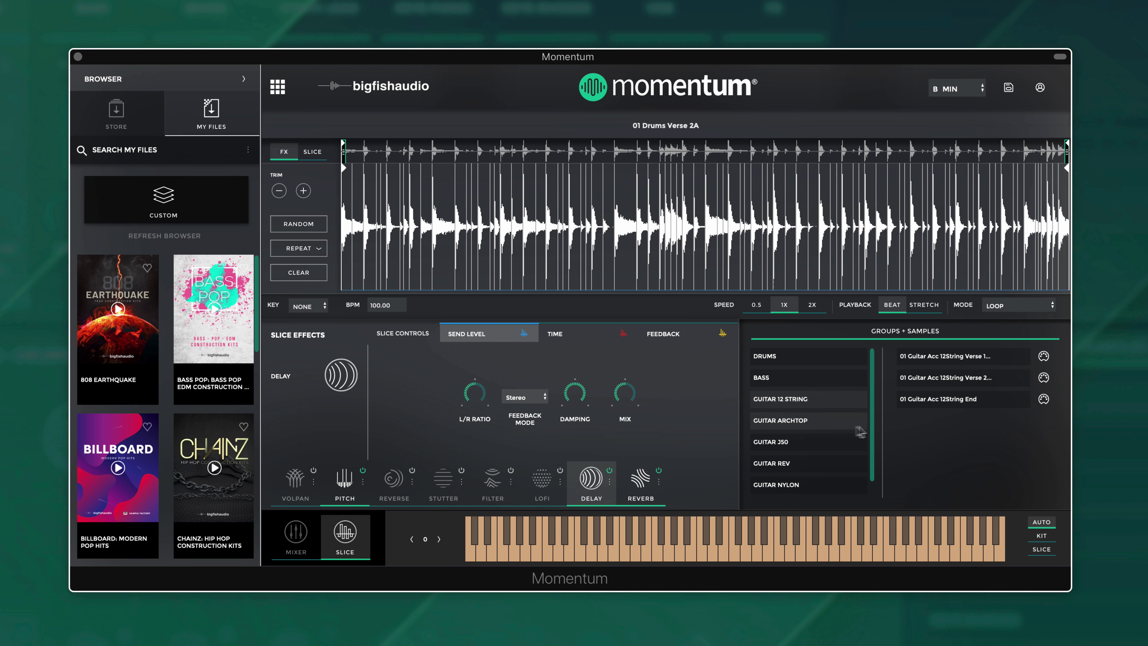
pyautogui.click(934, 401)
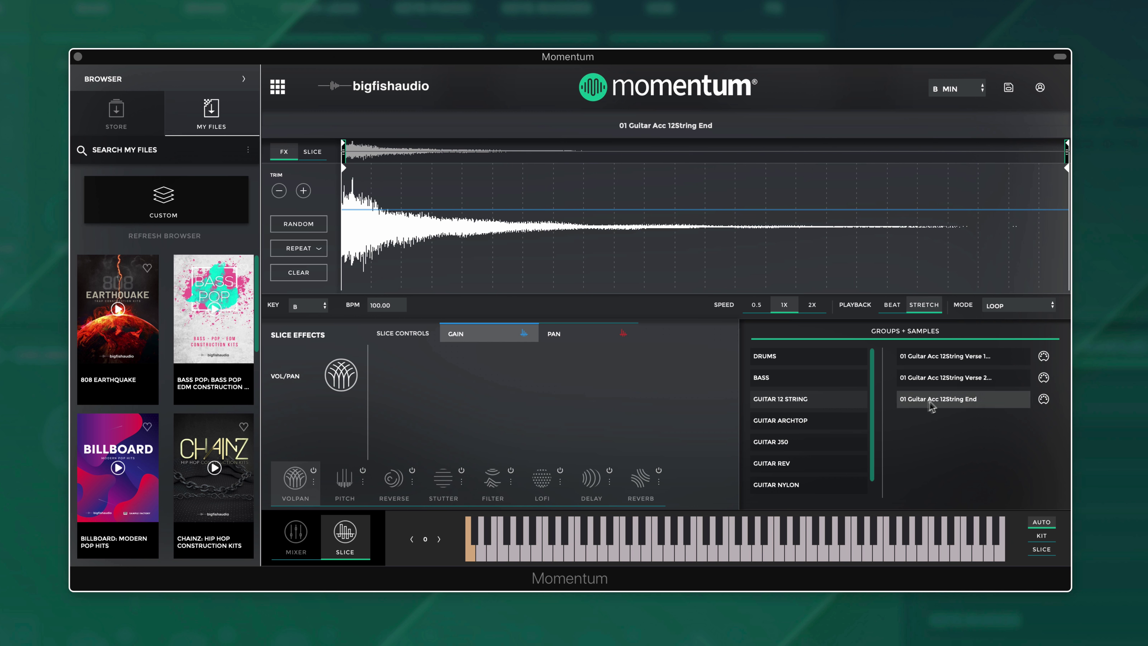
pyautogui.click(298, 532)
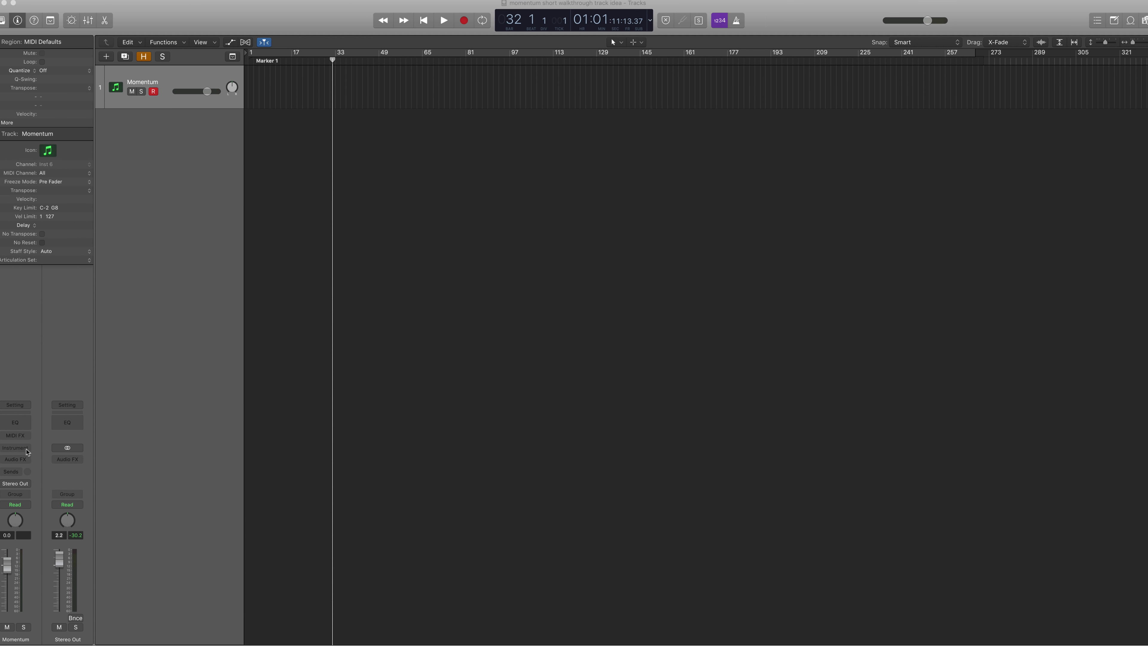
# - Load Big Fish Audio's Momentum in stereo as the software instrument on the Momentum track
pyautogui.click(26, 452)
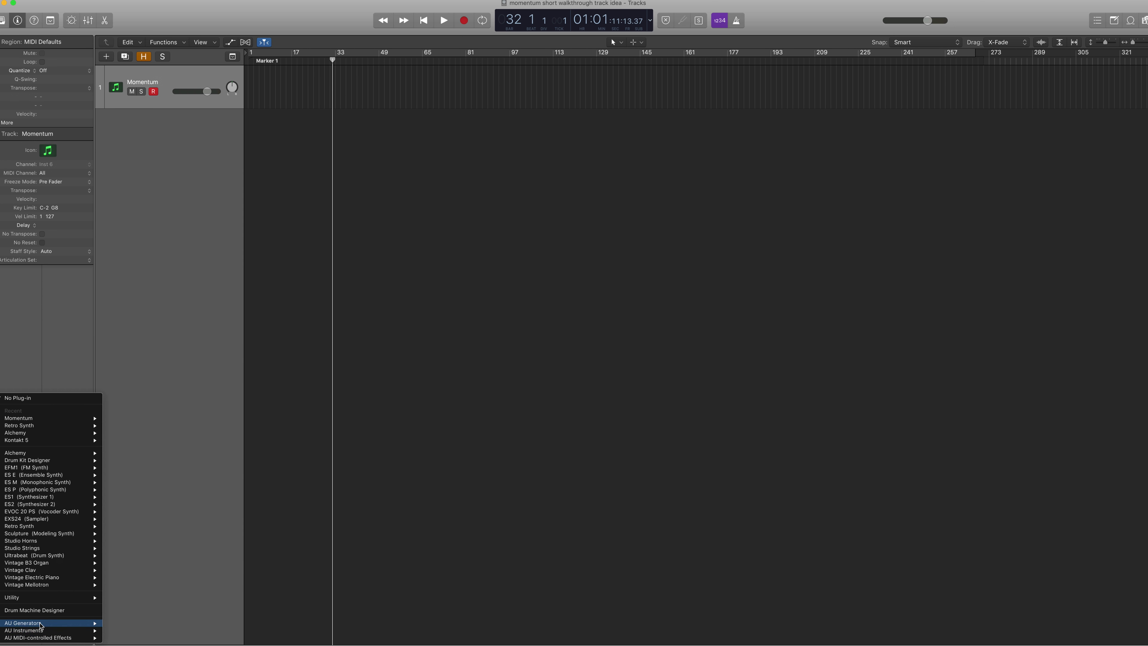
pyautogui.moveTo(27, 630)
pyautogui.moveTo(145, 579)
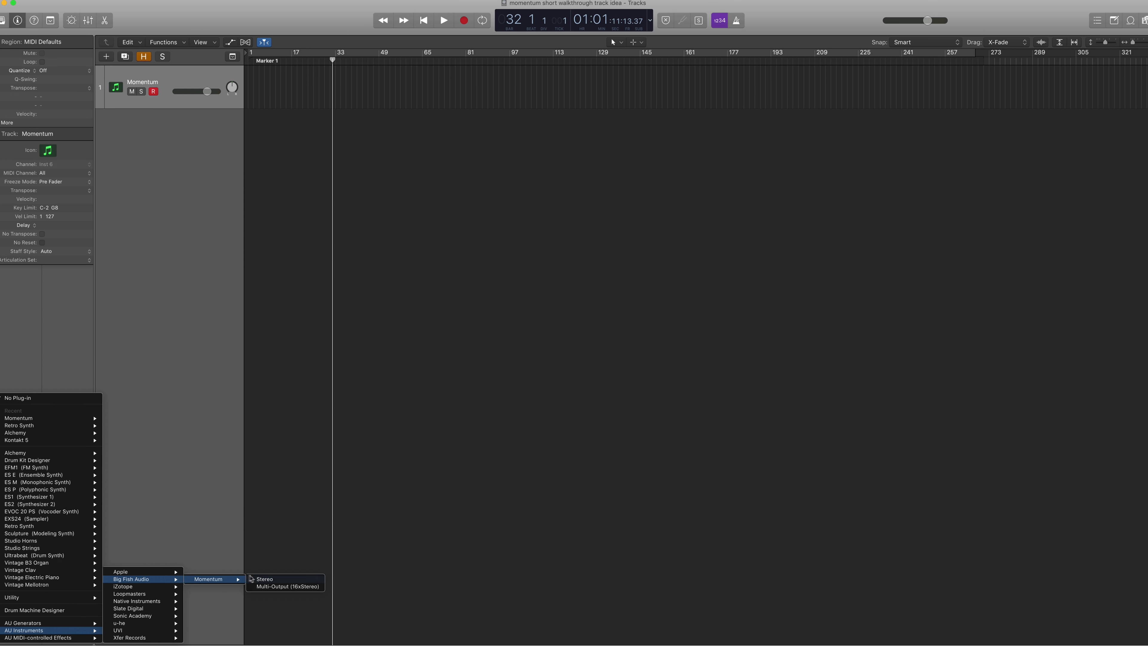
pyautogui.click(266, 579)
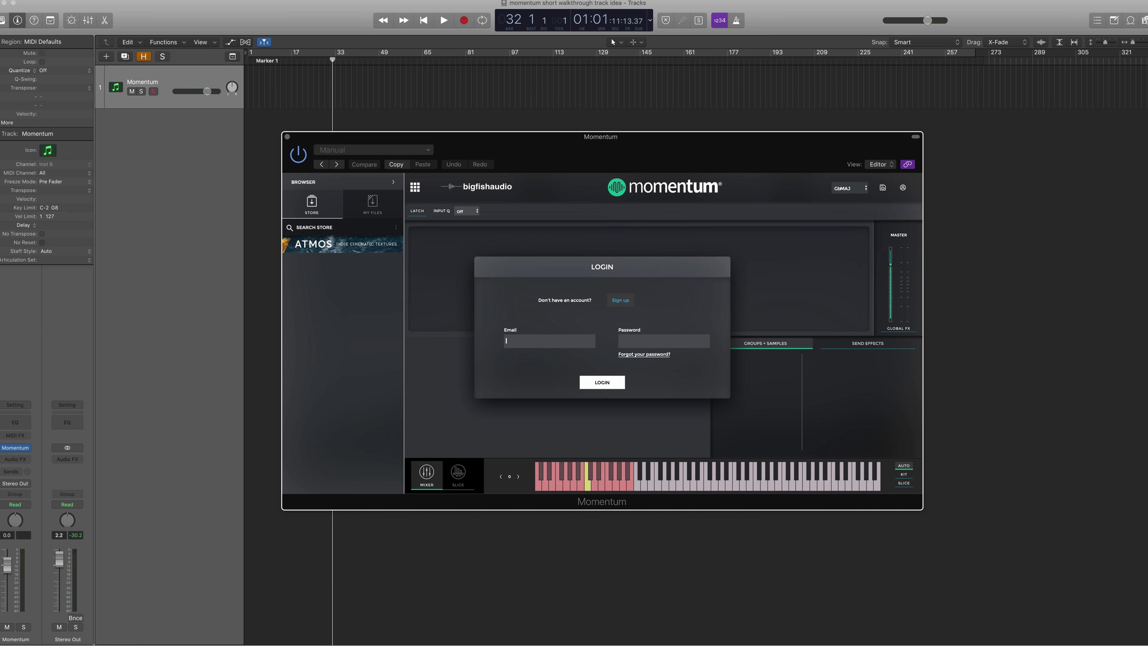
# - Log in to Momentum with the account e-mail and password
pyautogui.write('myaccount')
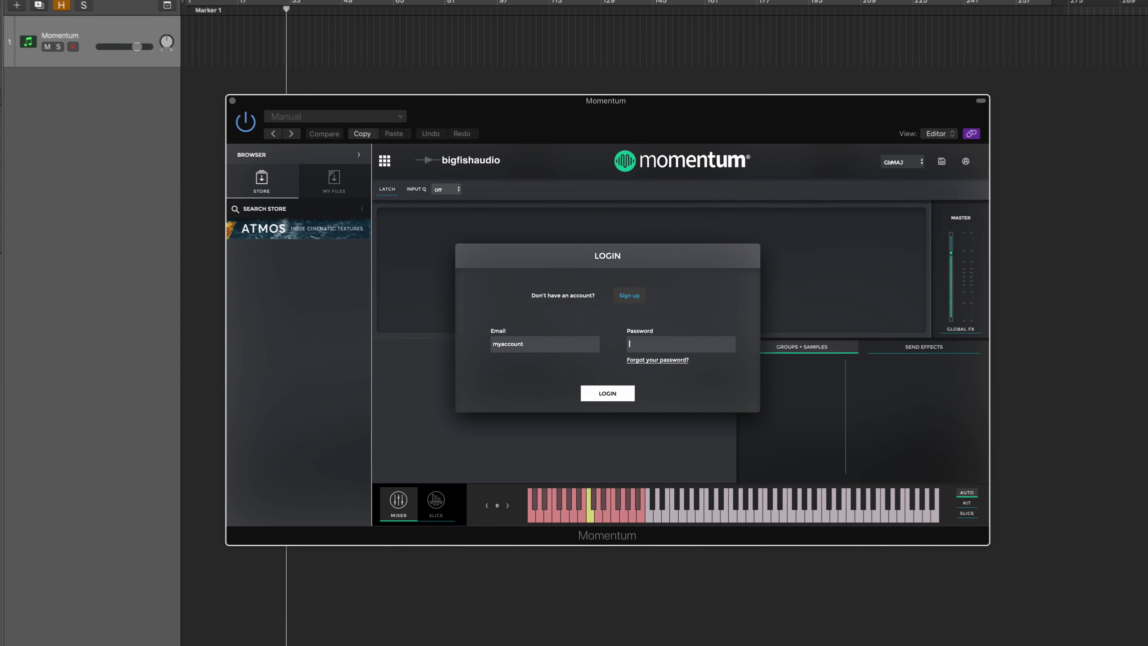
pyautogui.press('Tab')
pyautogui.write('*******')
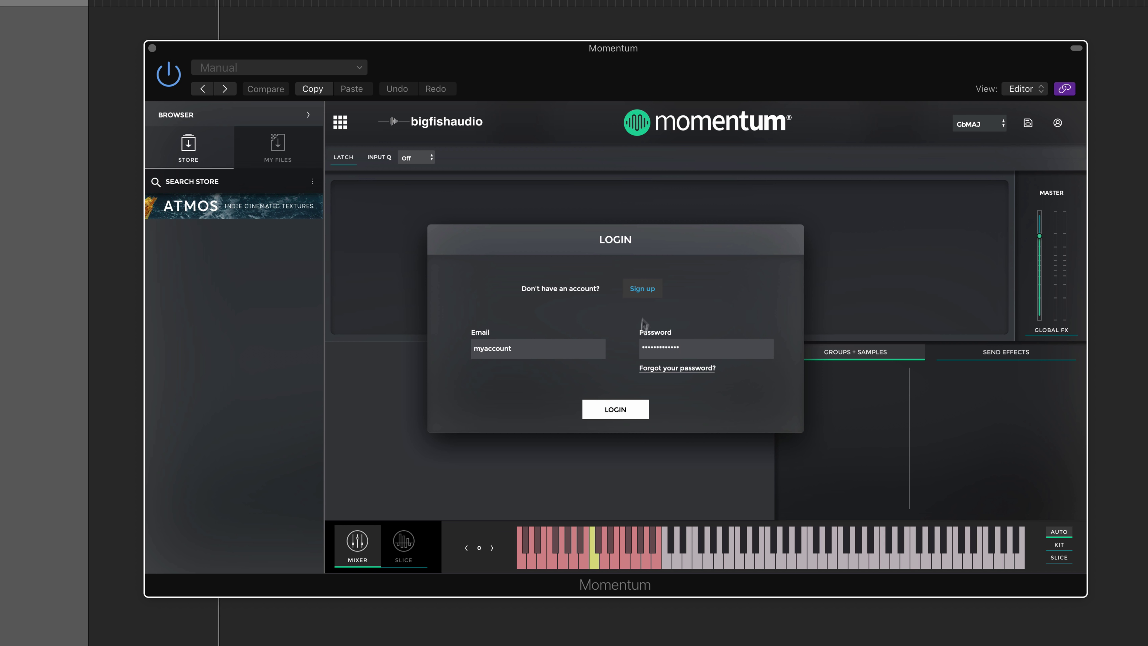
pyautogui.click(616, 410)
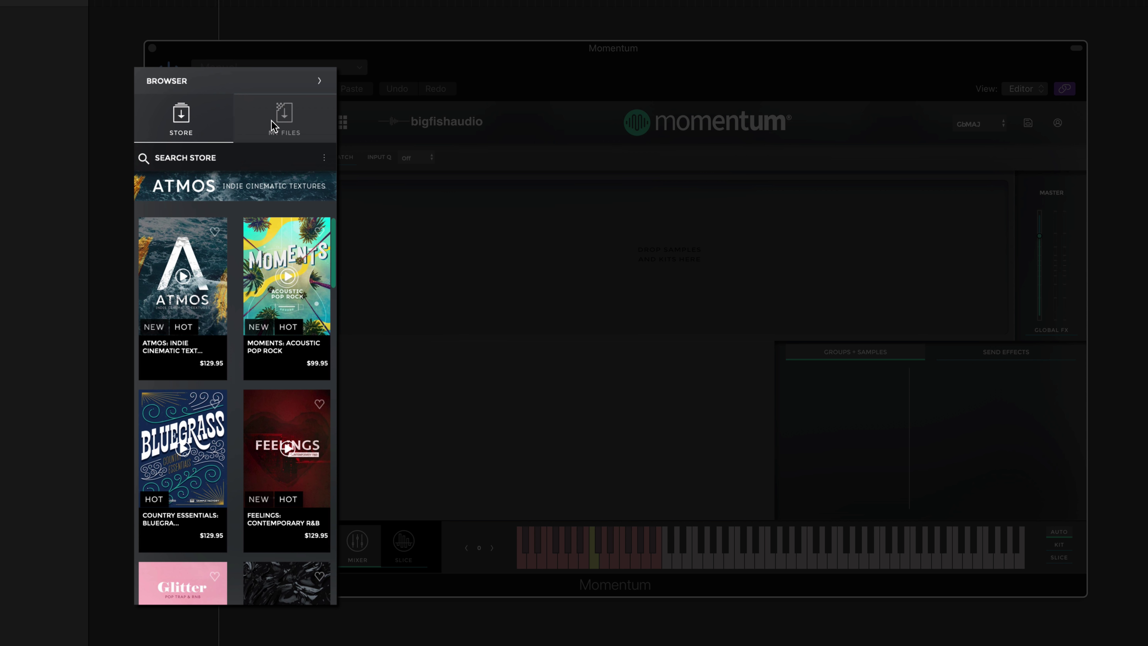
# - Open Hit Life: Modern Hip Hop from the owned files and browse its kits
pyautogui.click(266, 155)
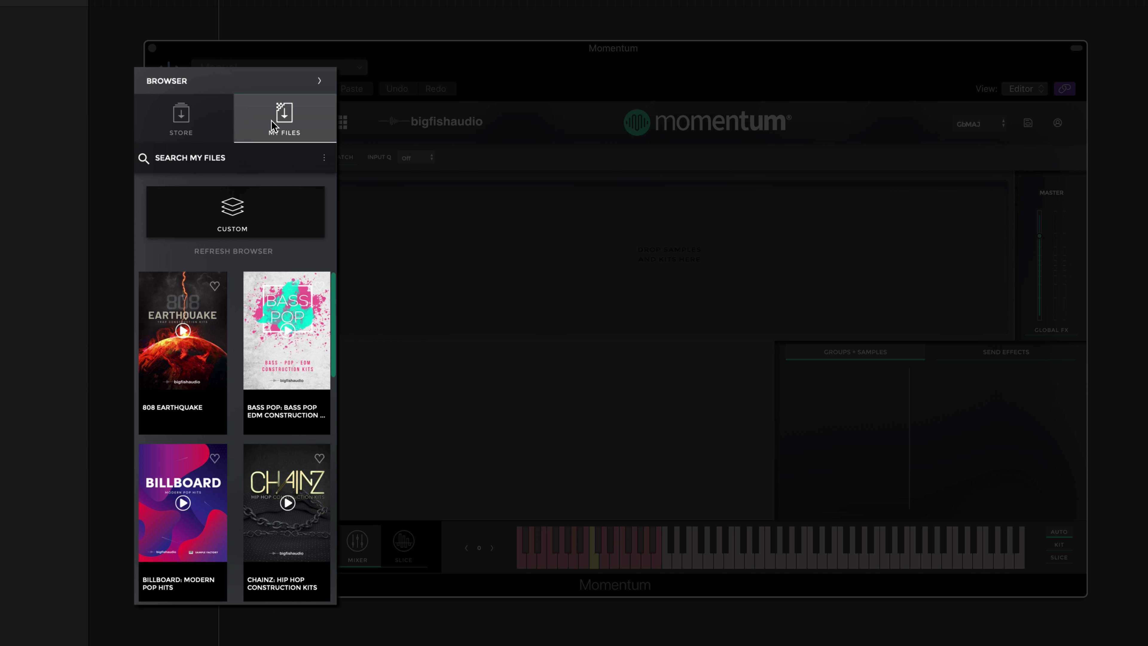
pyautogui.scroll(-3, 236, 364)
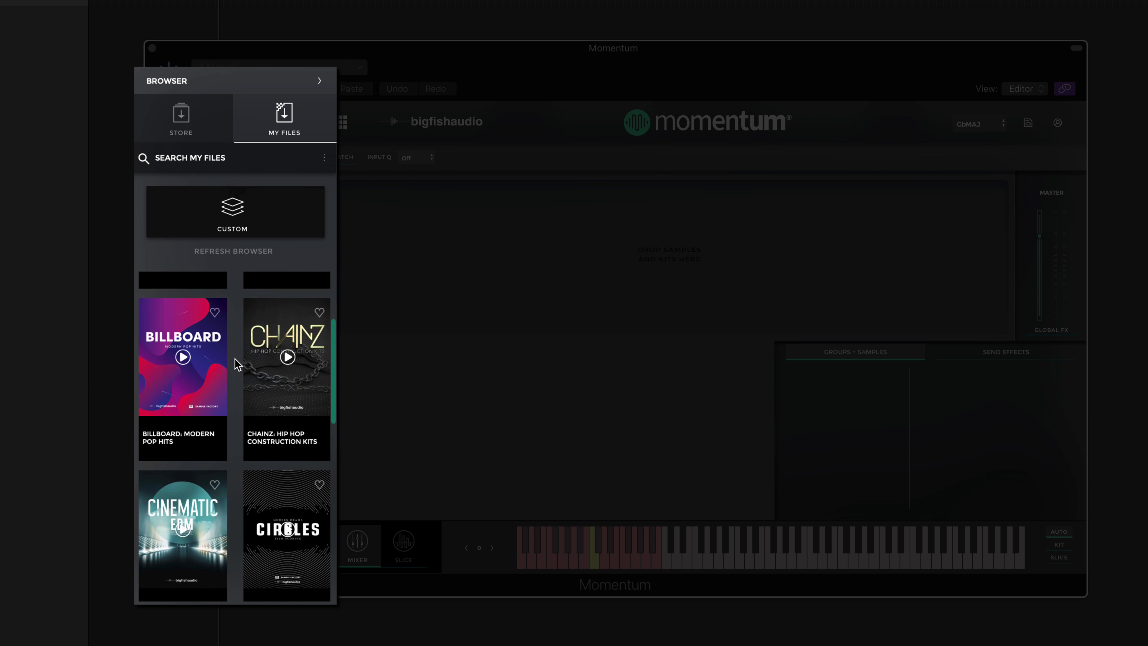
pyautogui.scroll(-4, 238, 364)
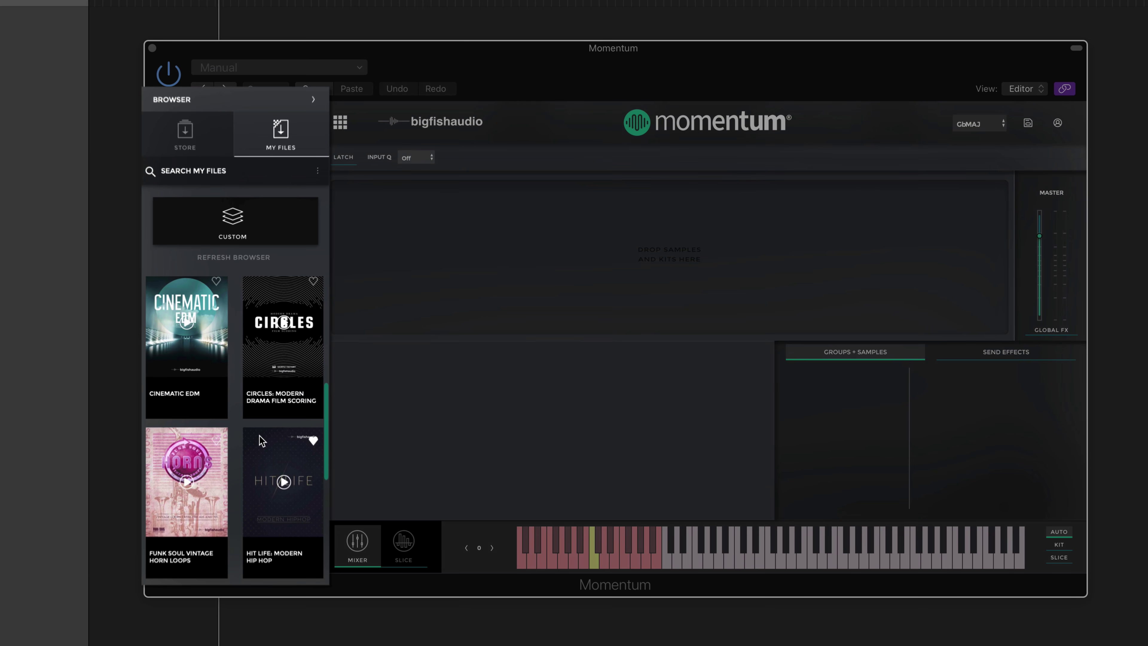
pyautogui.click(260, 434)
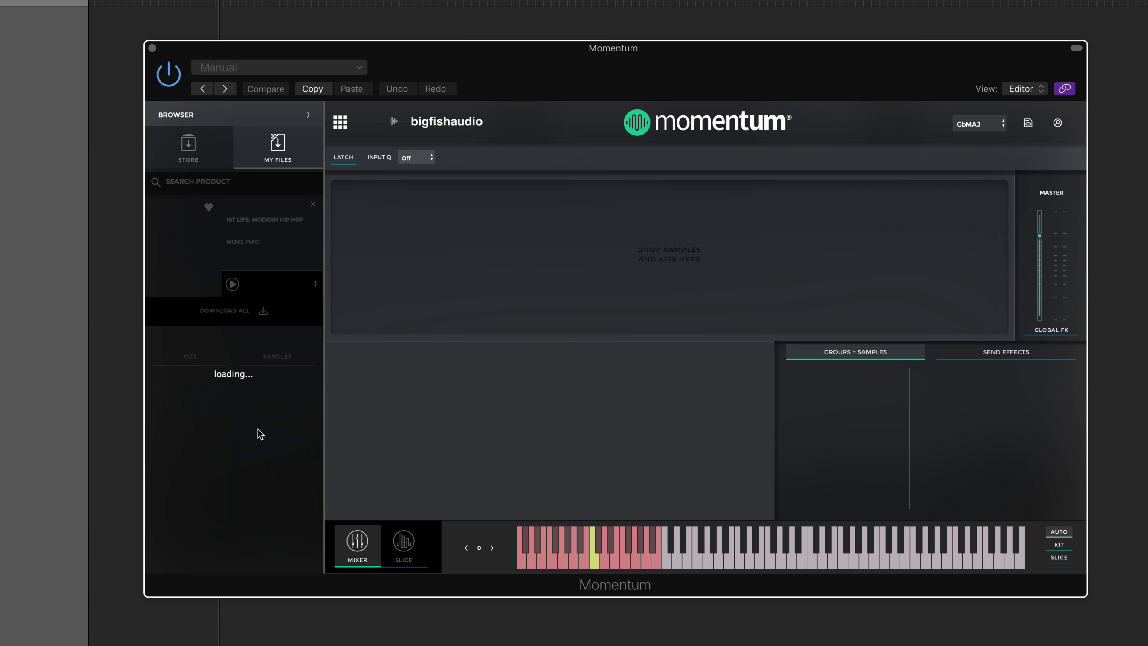
pyautogui.scroll(-5, 256, 435)
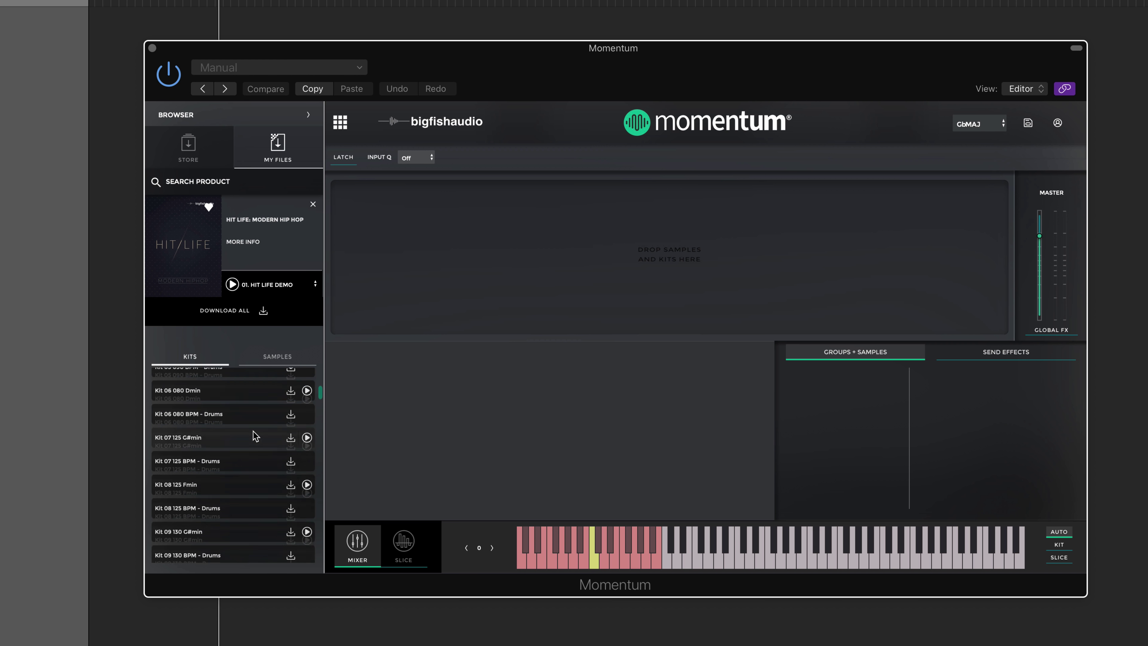
pyautogui.scroll(-1, 253, 435)
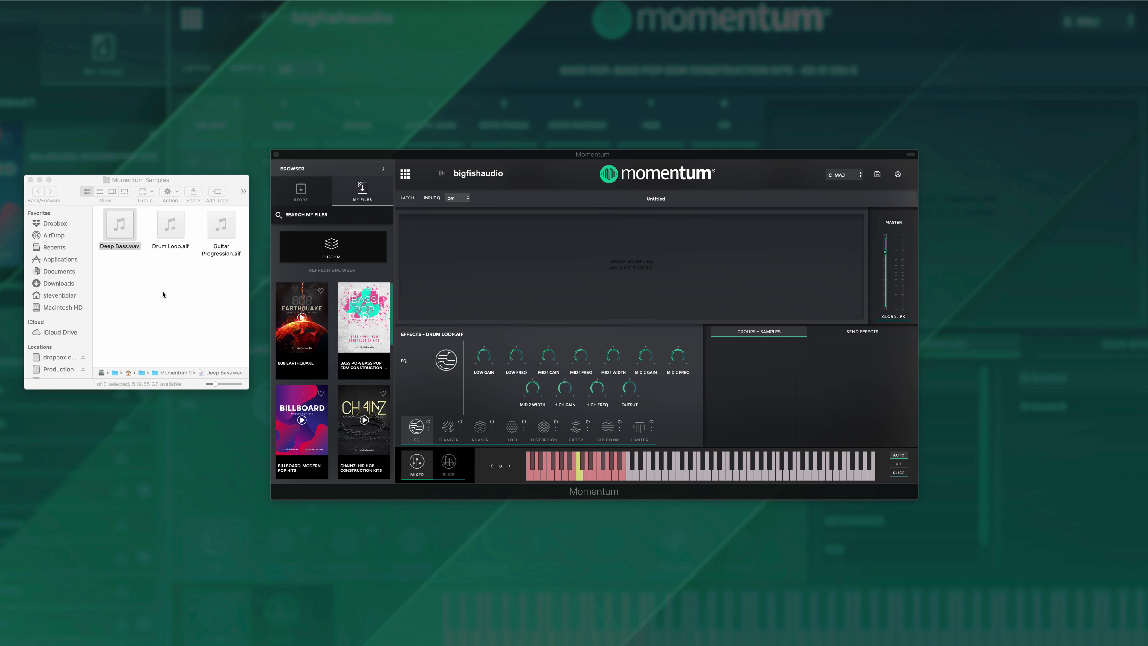
# - Add Deep Bass.wav, Drum Loop.aif and Guitar Progression.aif from the Momentum Samples folder to the empty mixer, and close the folder
pyautogui.click(164, 294)
pyautogui.moveTo(229, 291); pyautogui.dragTo(436, 271)
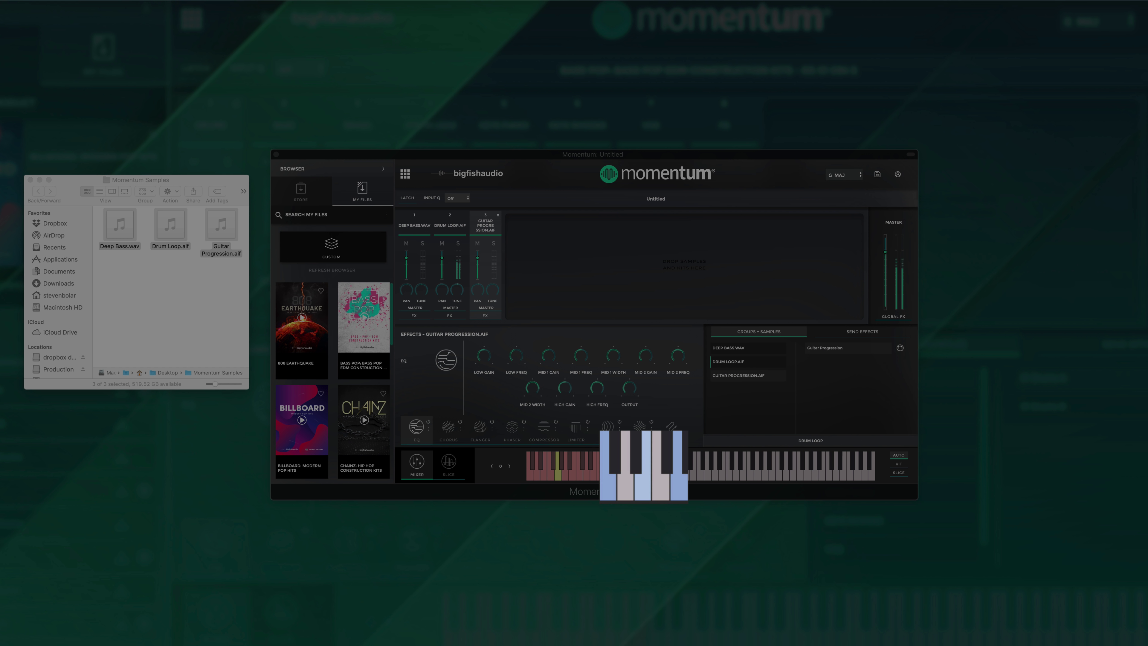
pyautogui.click(30, 180)
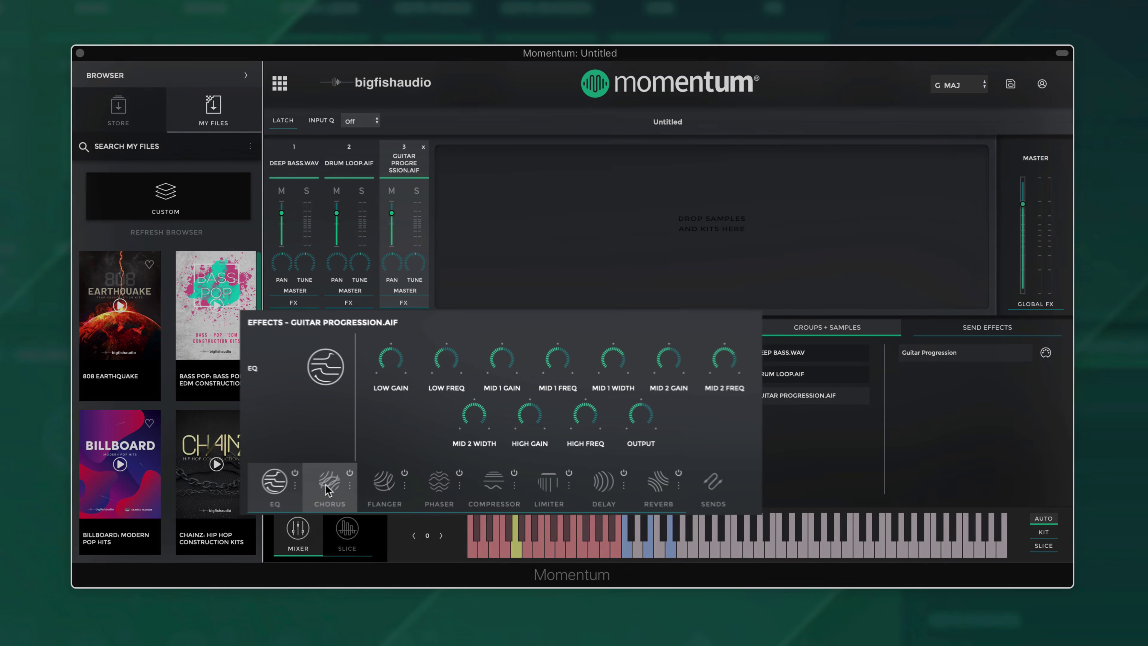
# - Review the Chorus and Flanger settings and the output routing options of the Guitar Progression channel
pyautogui.click(347, 478)
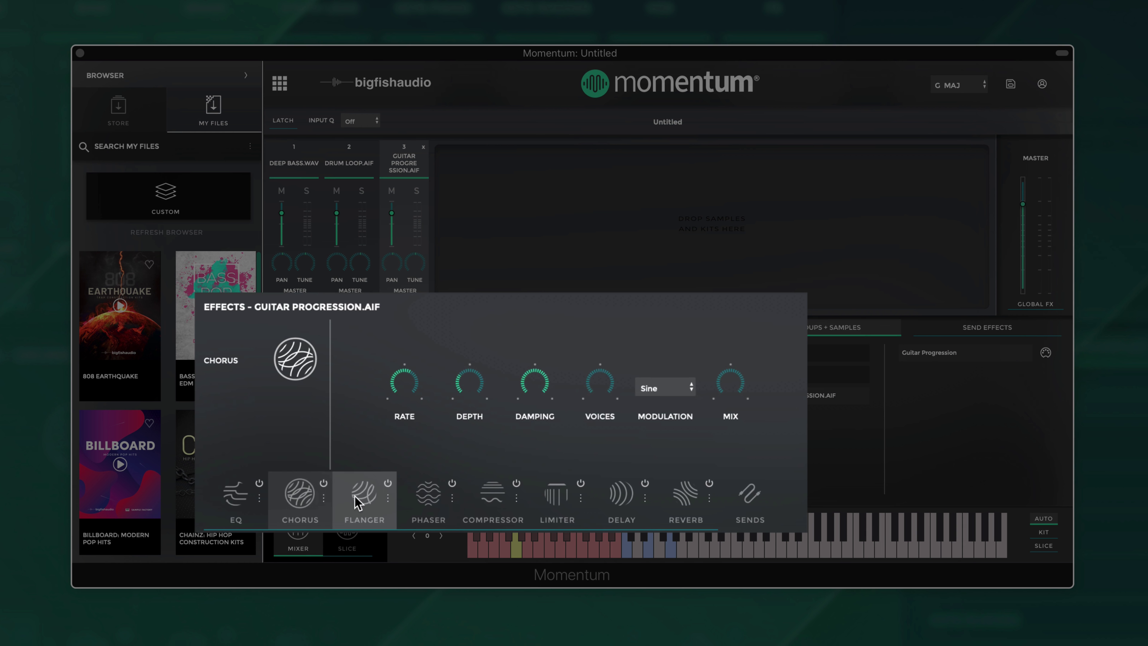
pyautogui.click(392, 479)
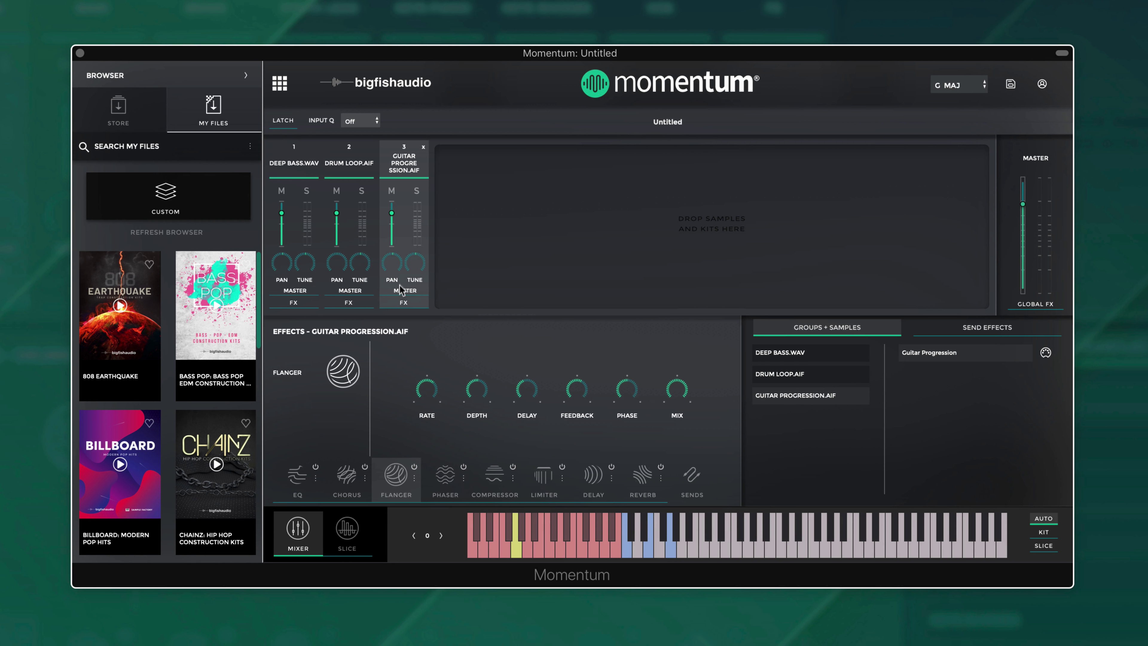
pyautogui.click(401, 290)
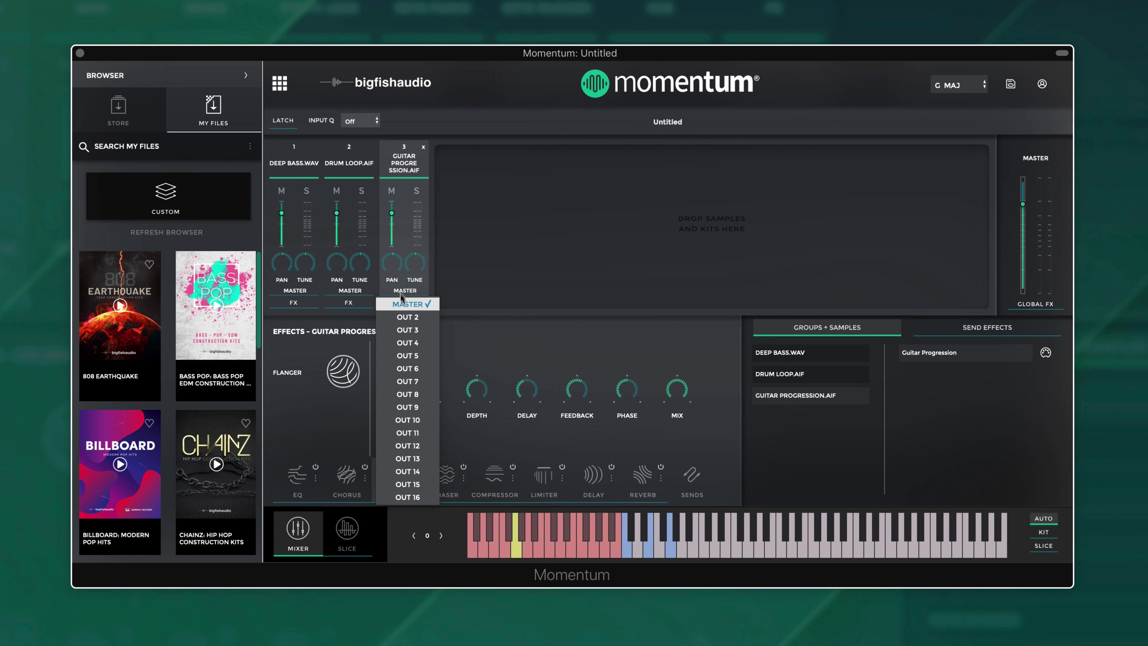
pyautogui.click(400, 292)
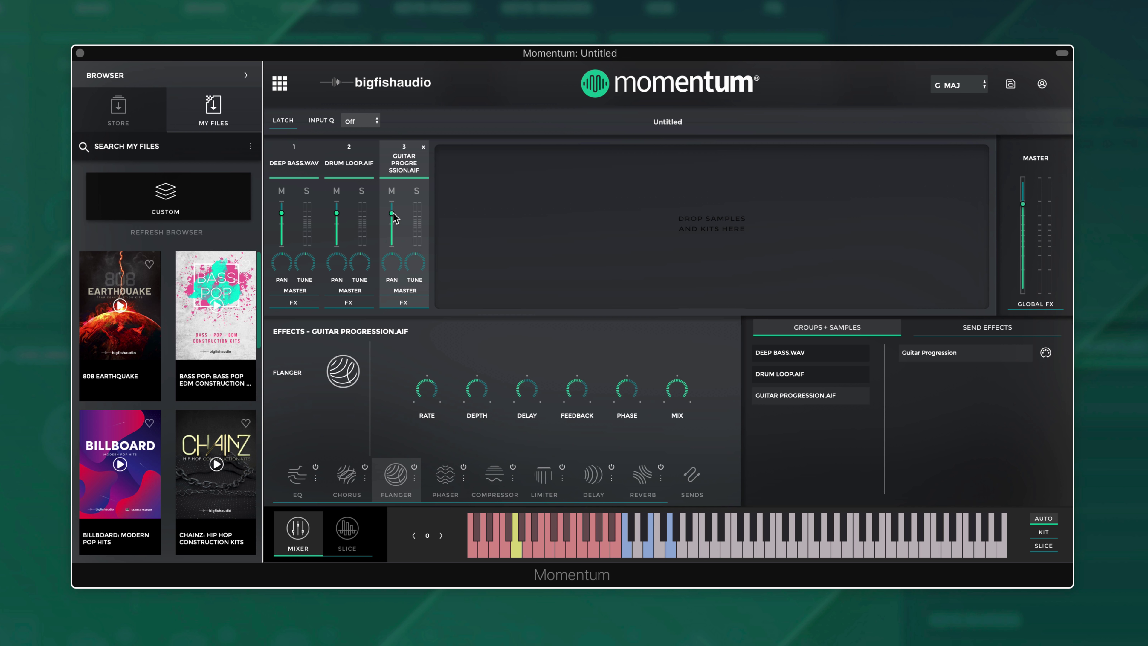
pyautogui.moveTo(395, 257)
# - Open Guitar Progression for slice editing and review its Pitch, Stutter, Filter and Lofi slice effects
pyautogui.click(346, 529)
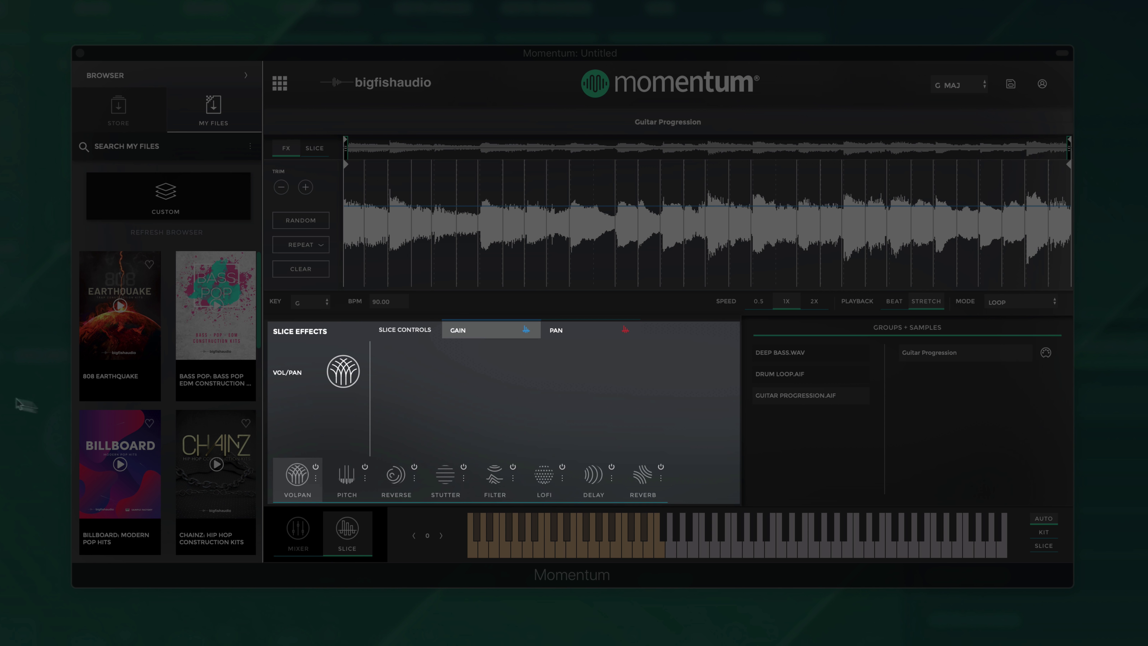
pyautogui.click(378, 482)
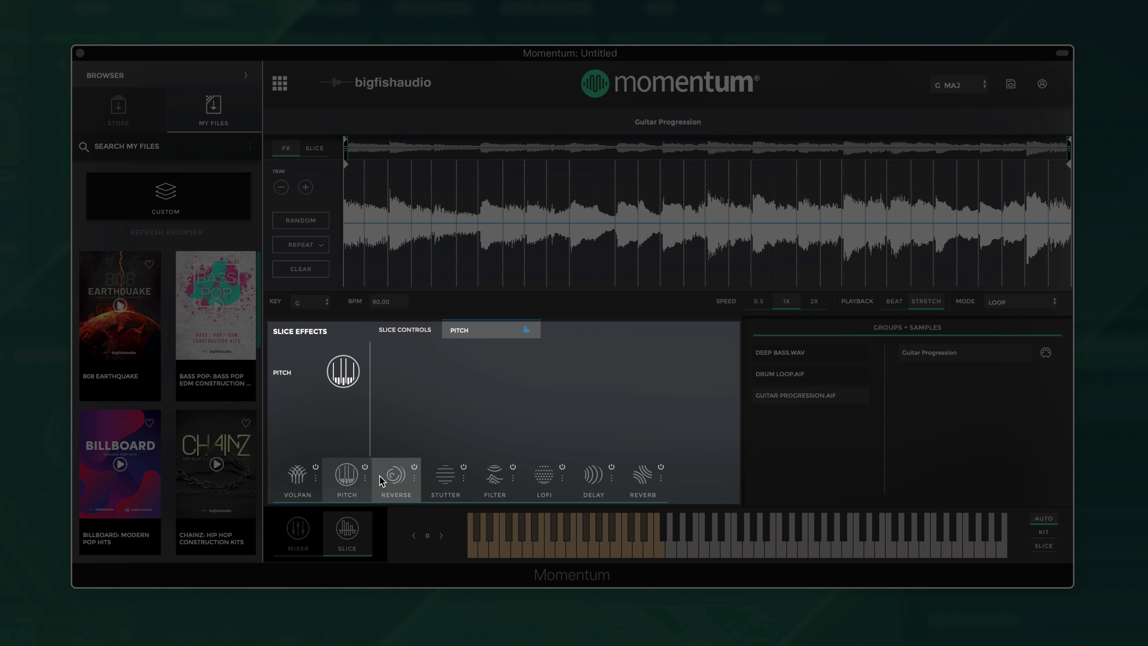
pyautogui.click(445, 478)
pyautogui.click(494, 481)
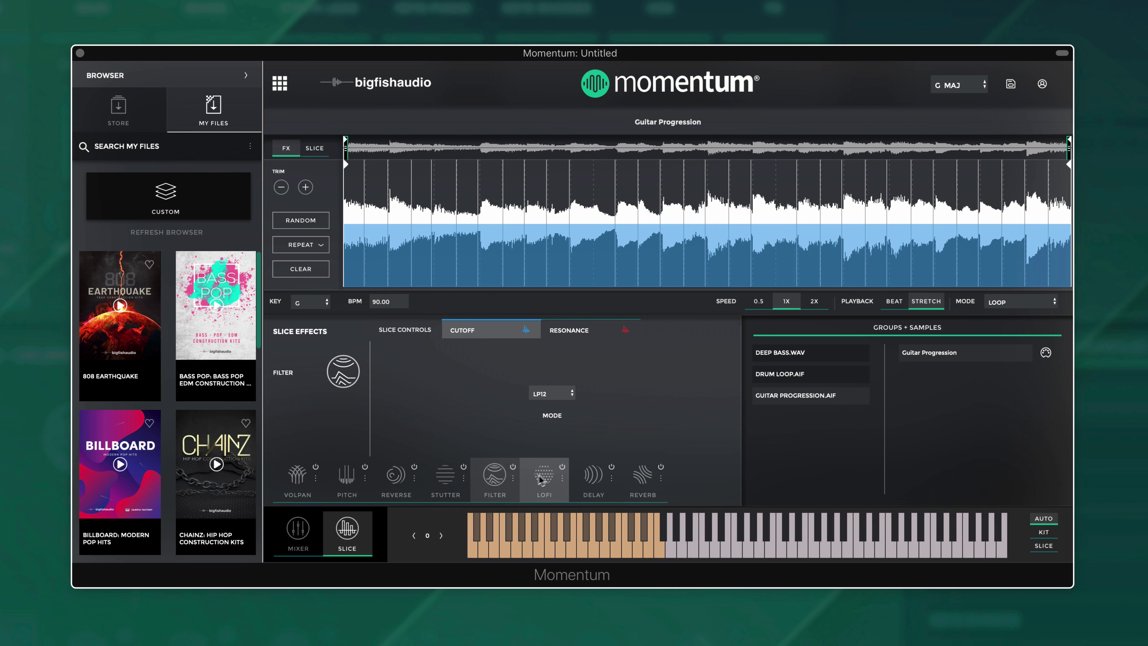
pyautogui.click(544, 479)
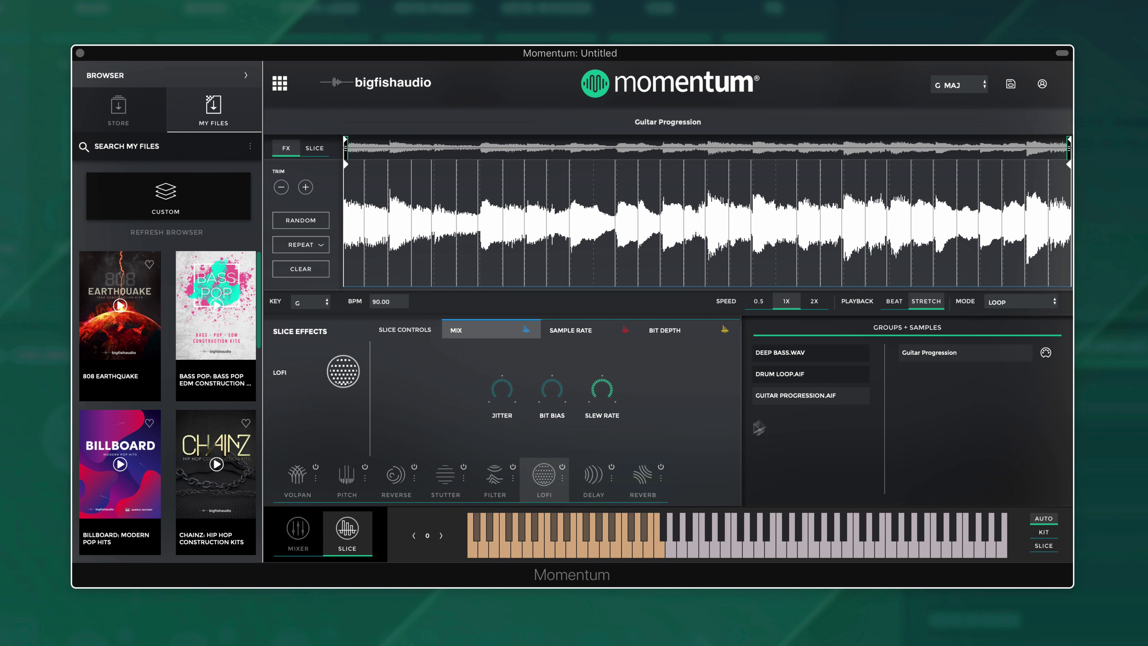
# - Open the Drum Loop sample's slices and turn on the last Reverb slice effect in its chain
pyautogui.click(790, 374)
pyautogui.click(642, 472)
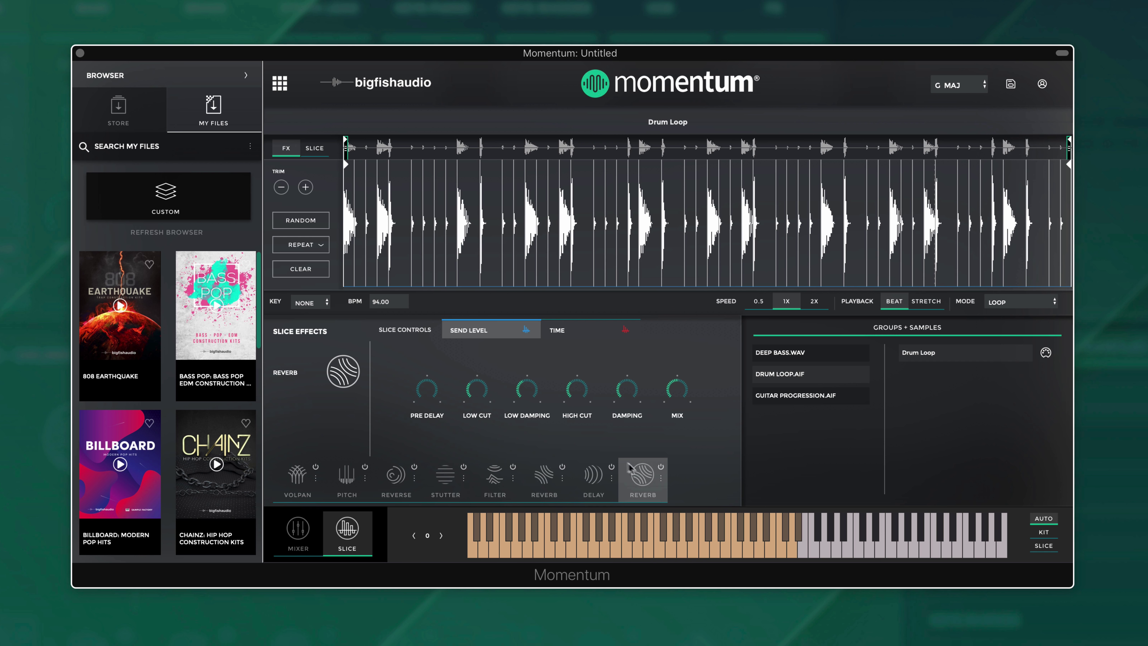
pyautogui.click(661, 466)
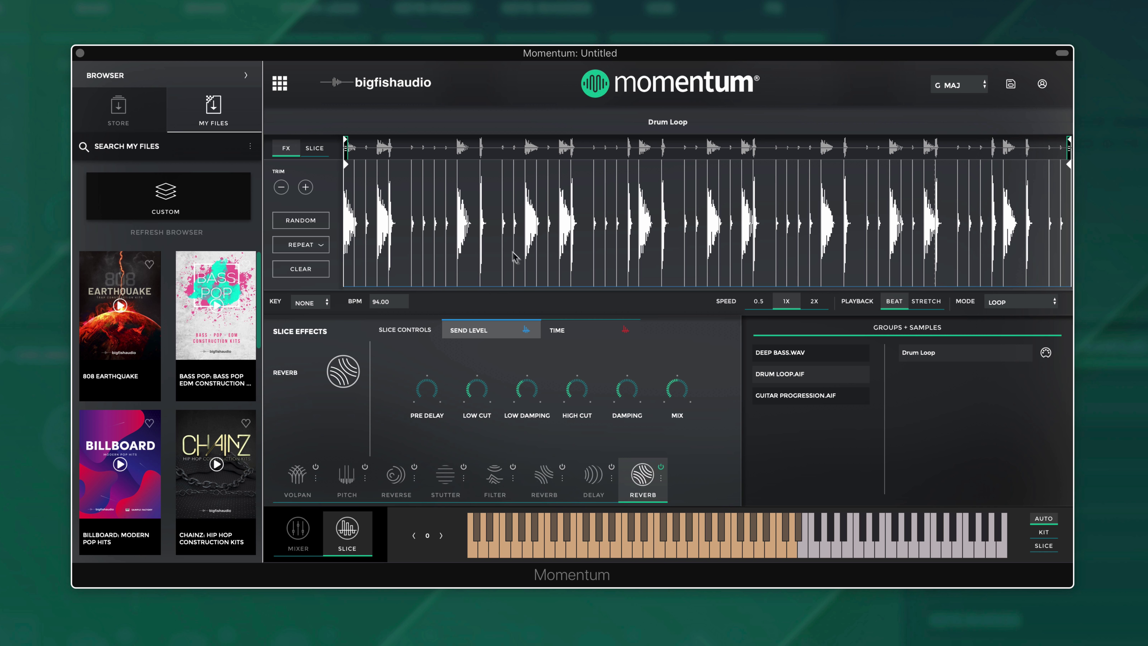
# - Draw high reverb send levels on seven separate slices spread across the Drum Loop waveform
pyautogui.moveTo(492, 215); pyautogui.dragTo(494, 186)
pyautogui.moveTo(399, 209); pyautogui.dragTo(400, 182)
pyautogui.moveTo(489, 198); pyautogui.dragTo(491, 208)
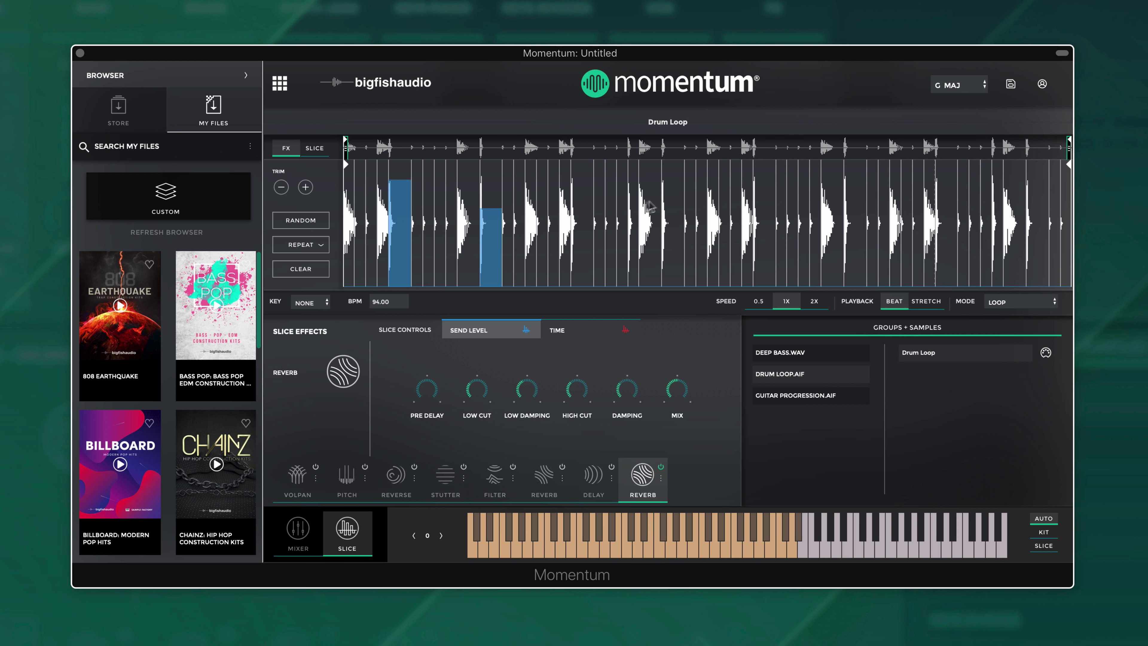
pyautogui.click(672, 183)
pyautogui.click(765, 184)
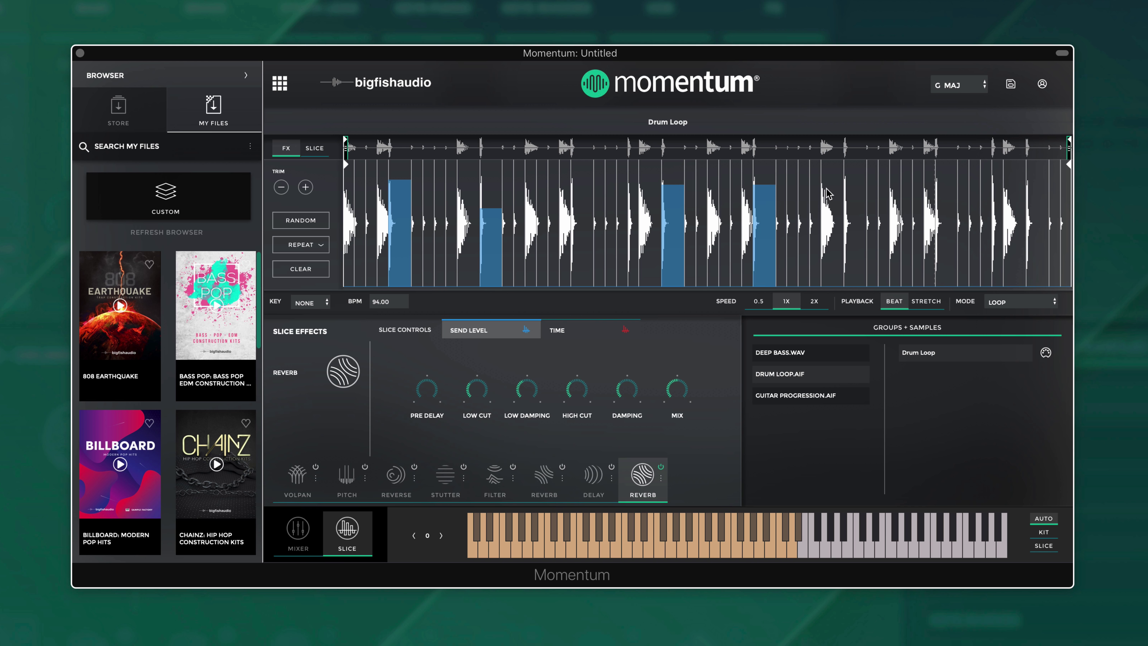
pyautogui.click(855, 190)
pyautogui.click(945, 193)
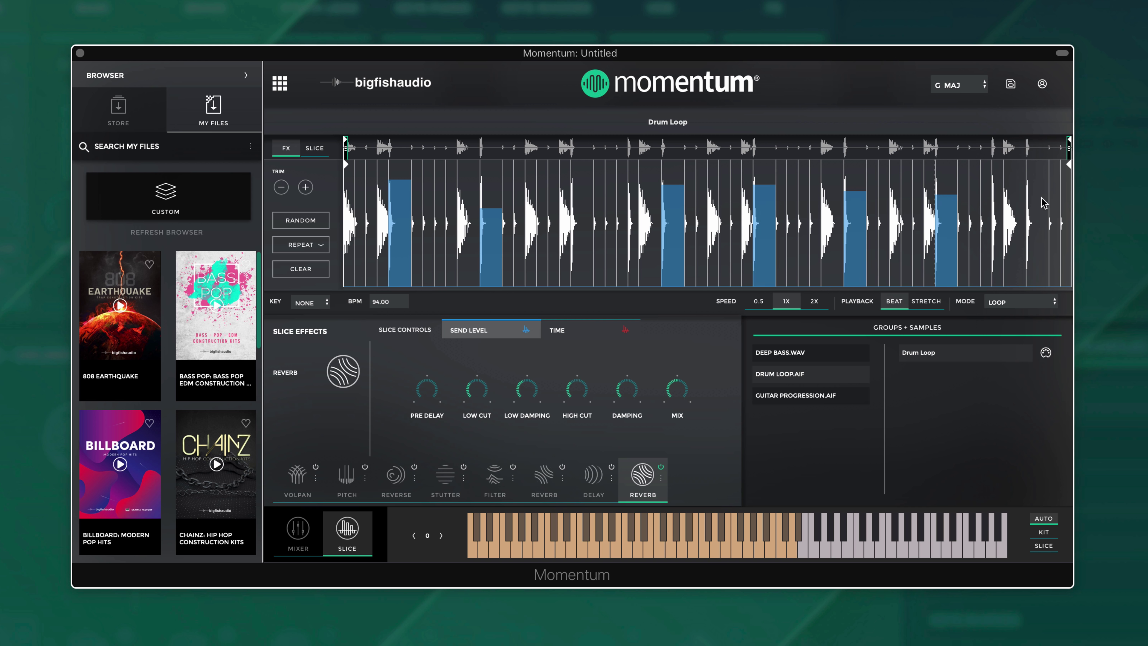
pyautogui.click(1039, 198)
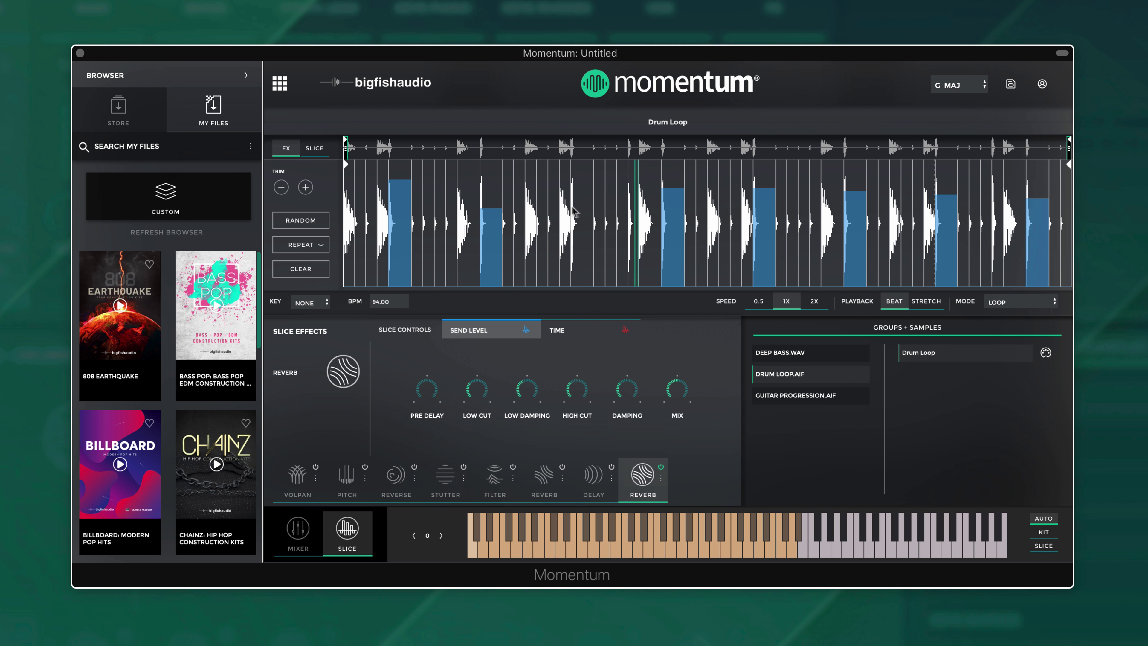
# - Adjust the reverb send levels on two Drum Loop slices and raise the reverb time over two separate slice ranges
pyautogui.click(581, 194)
pyautogui.click(491, 191)
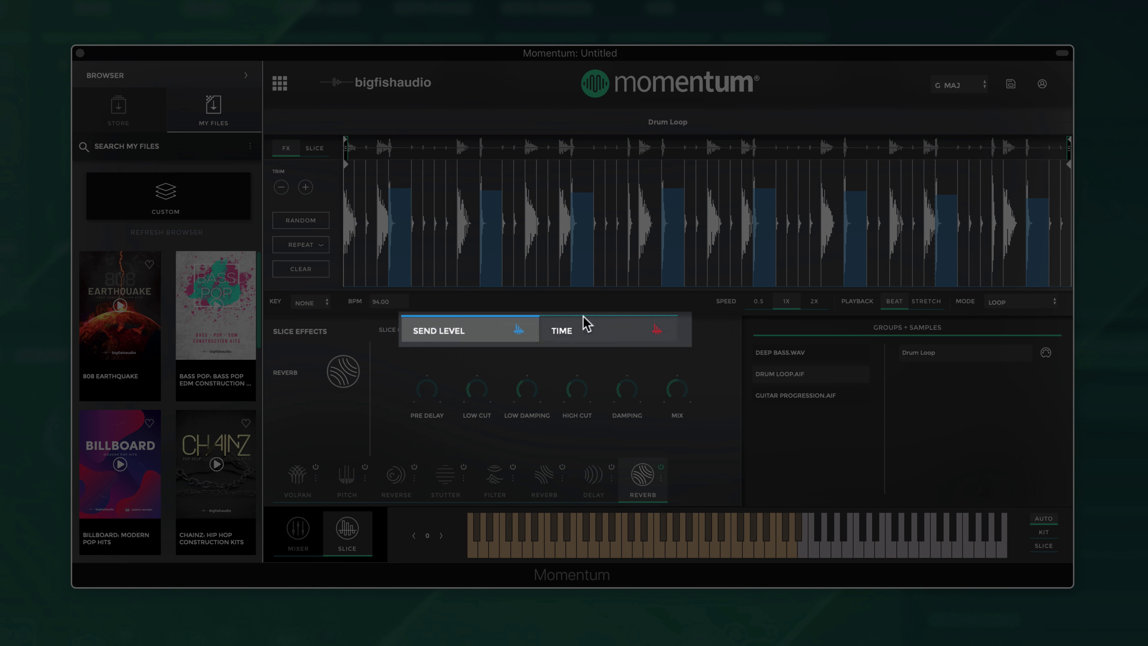
pyautogui.click(578, 323)
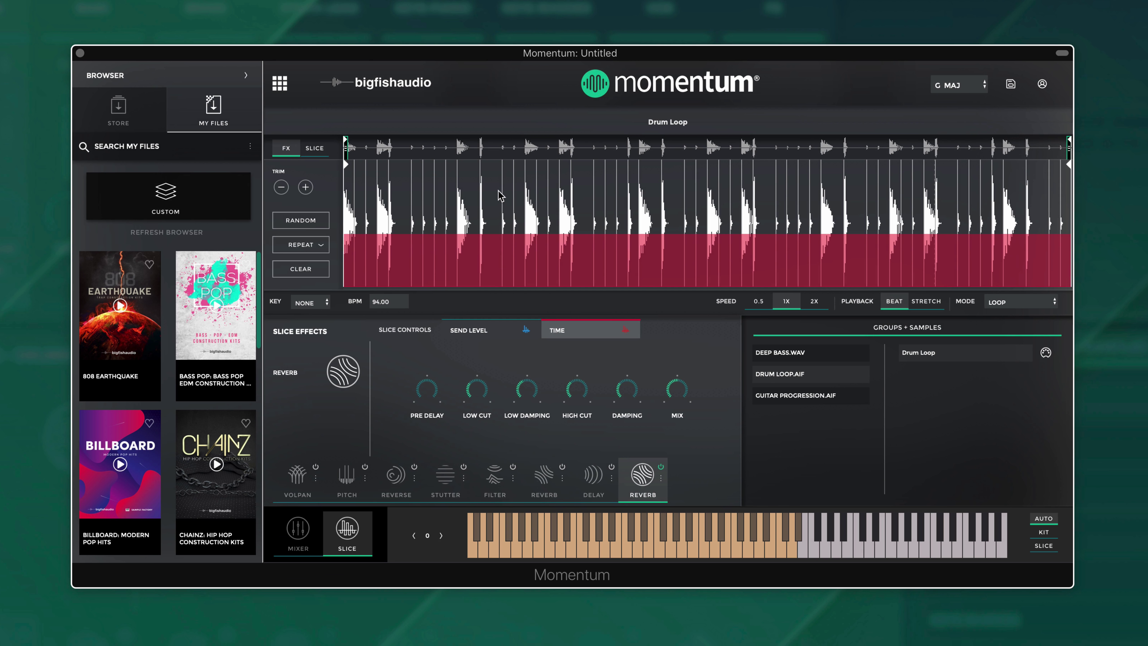
pyautogui.moveTo(498, 182); pyautogui.dragTo(569, 181)
pyautogui.moveTo(664, 183); pyautogui.dragTo(751, 186)
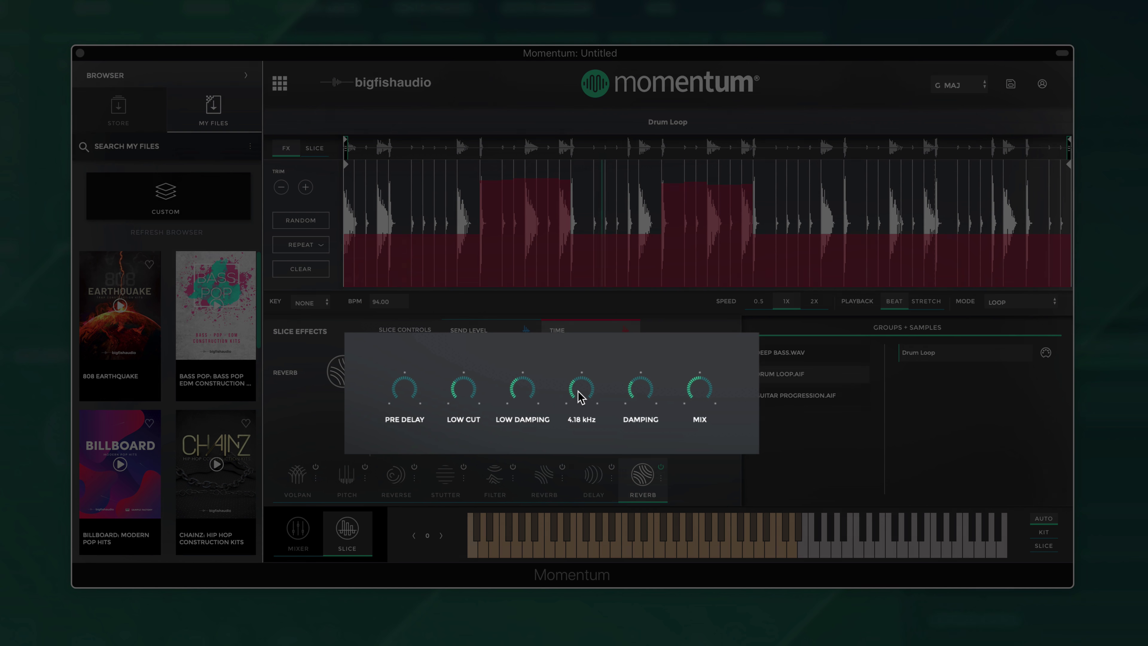
# - Adjust the Low Cut and Pre Delay of the Drum Loop's Reverb slice effect
pyautogui.moveTo(463, 392); pyautogui.dragTo(496, 336)
pyautogui.moveTo(402, 390); pyautogui.dragTo(454, 293)
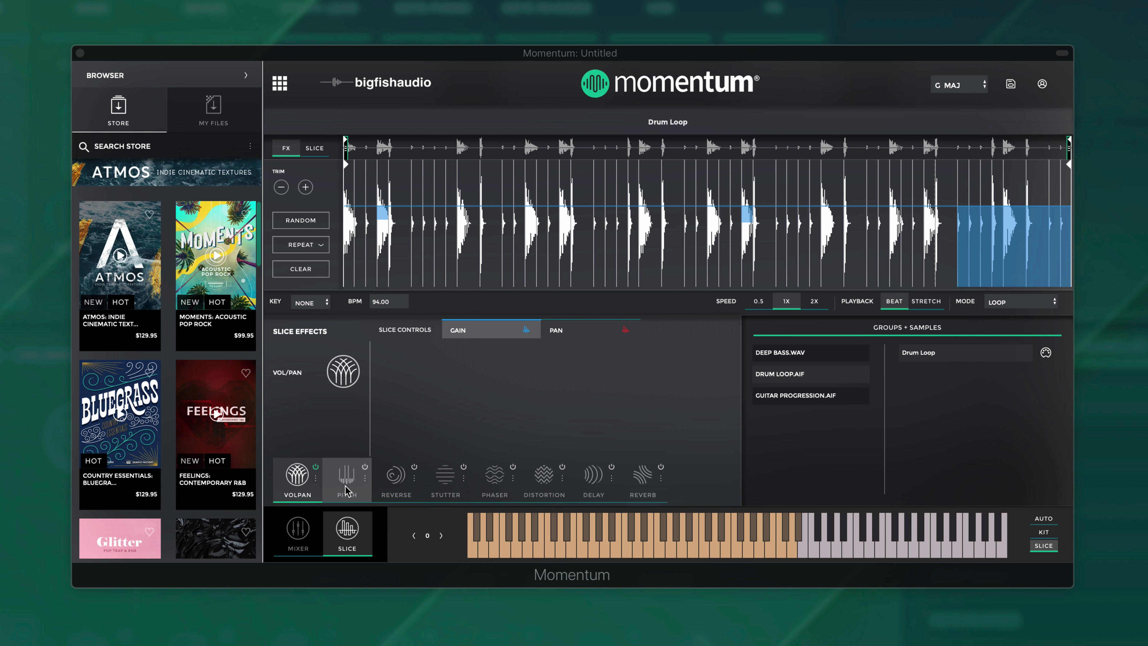
# - Review the Drum Loop's Pan, Pitch, Reverse, Stutter, Phaser, Distortion, Delay and Reverb slice settings
pyautogui.click(569, 330)
pyautogui.click(348, 486)
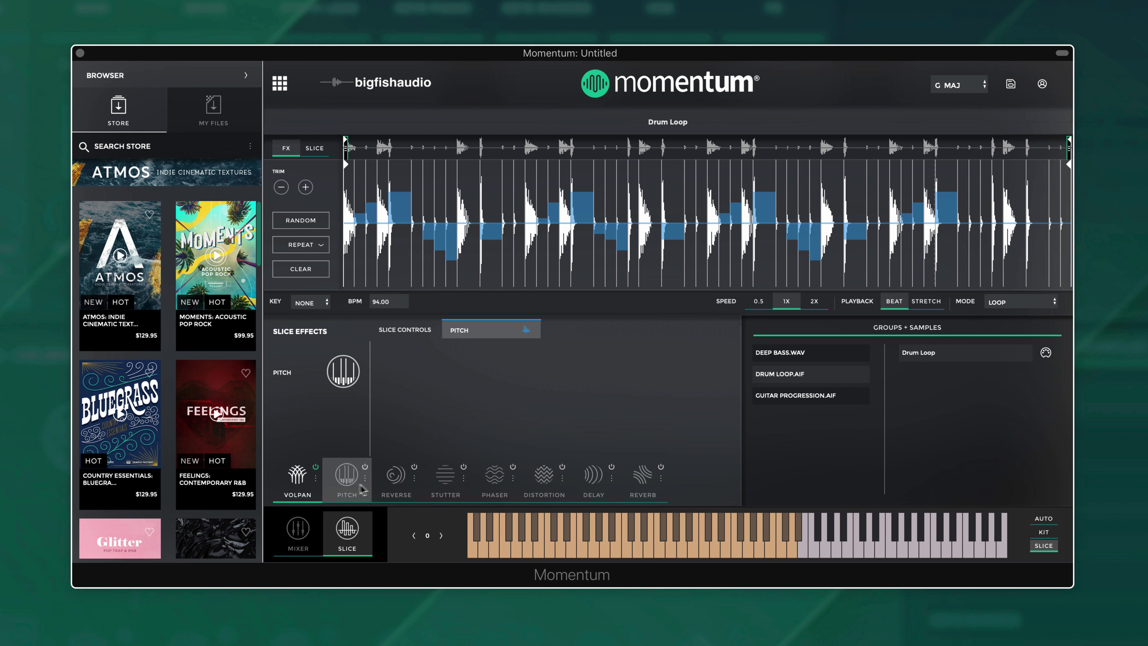
pyautogui.click(396, 479)
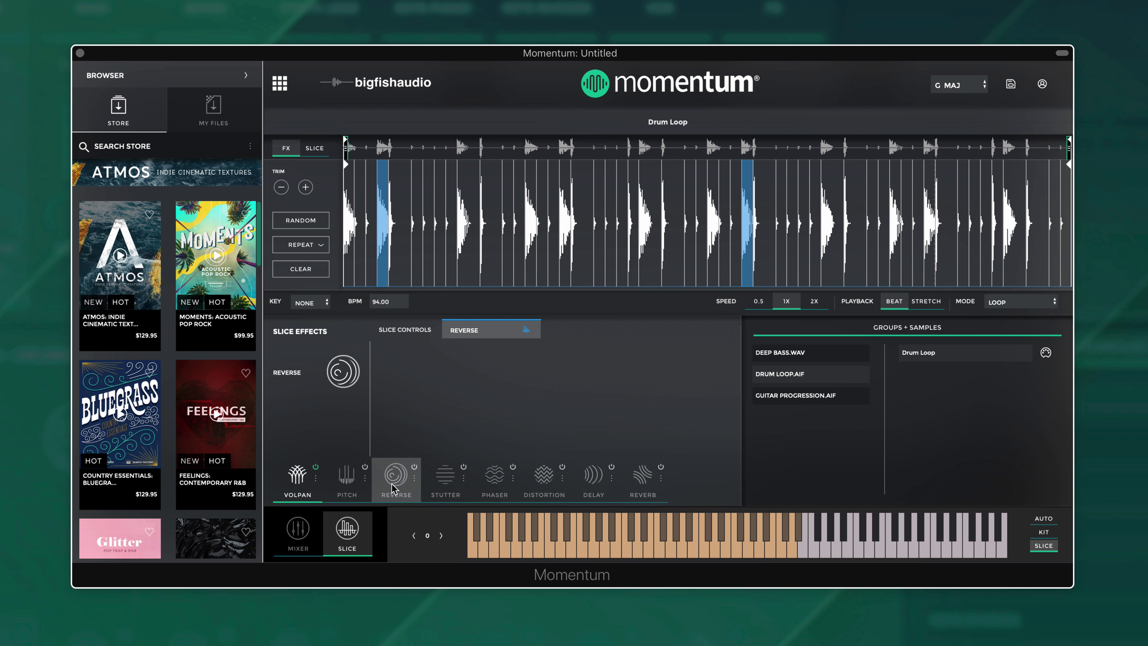
pyautogui.click(443, 479)
pyautogui.click(492, 479)
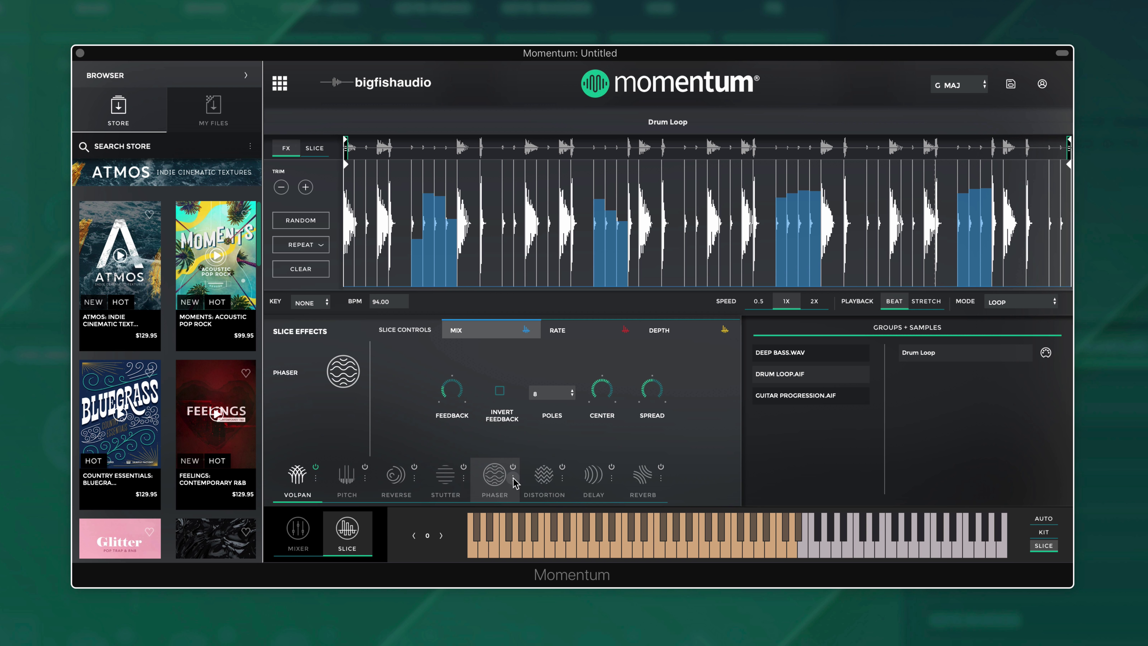
pyautogui.click(546, 481)
pyautogui.click(587, 480)
pyautogui.click(641, 476)
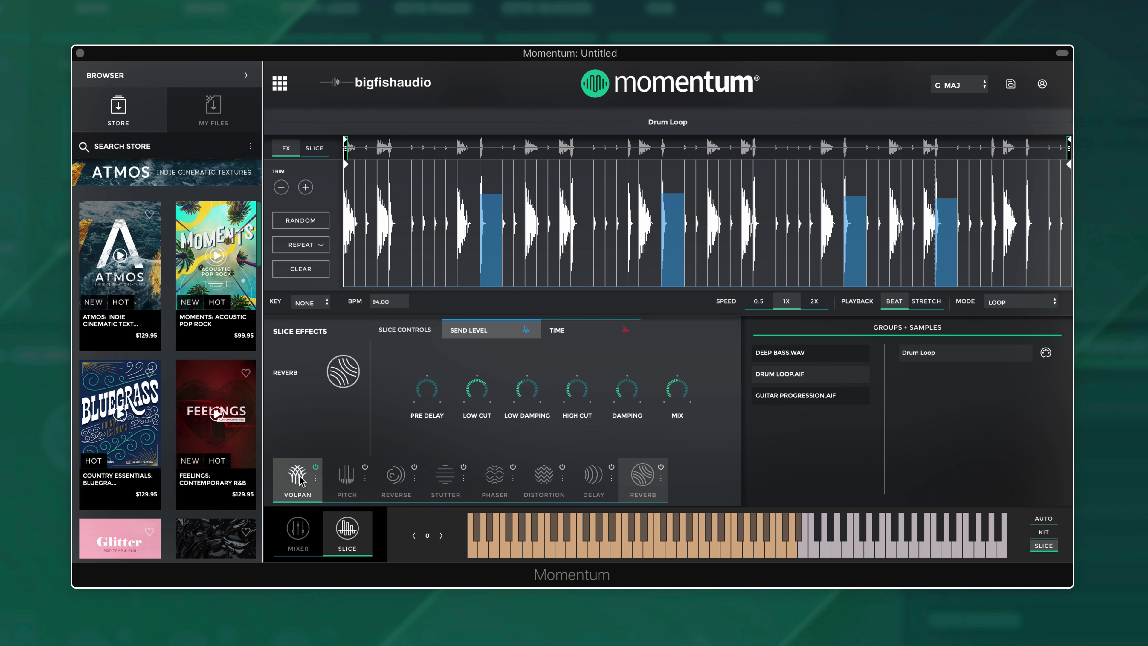
# - Open the Drum Loop's Pitch slice effect and turn it on
pyautogui.click(347, 477)
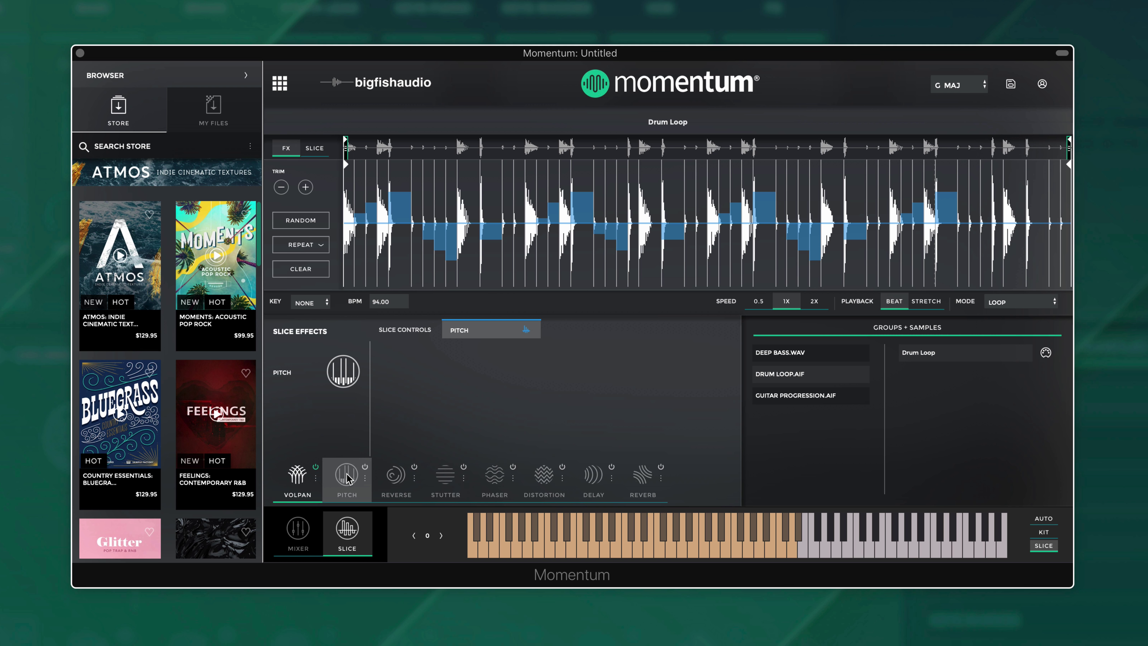
pyautogui.click(364, 468)
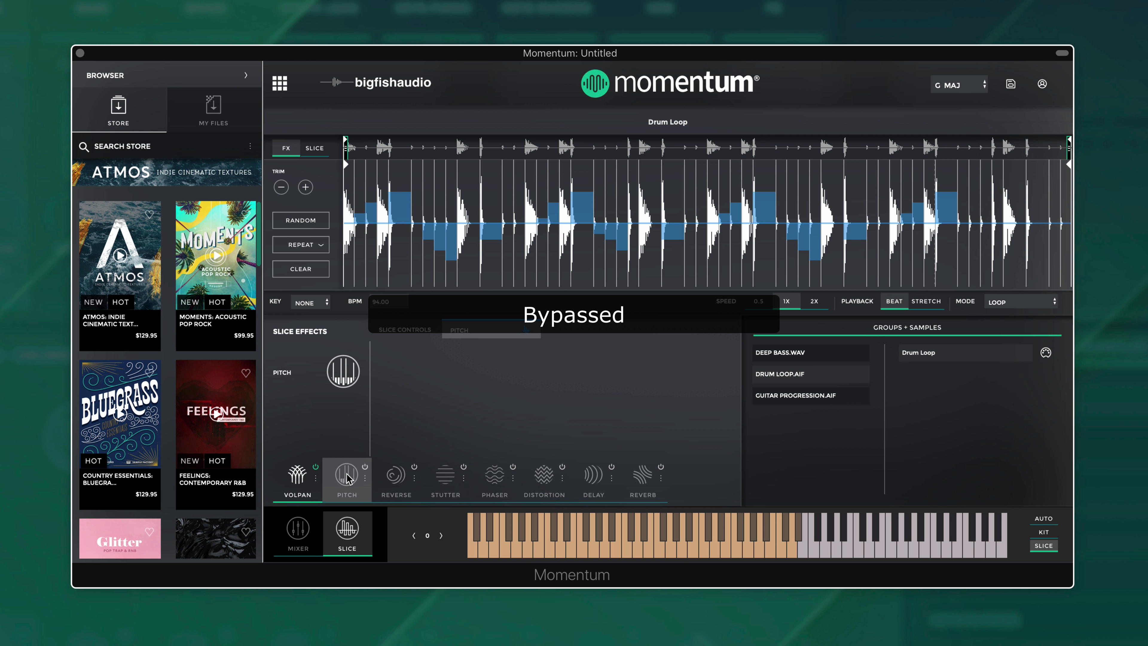
pyautogui.click(363, 468)
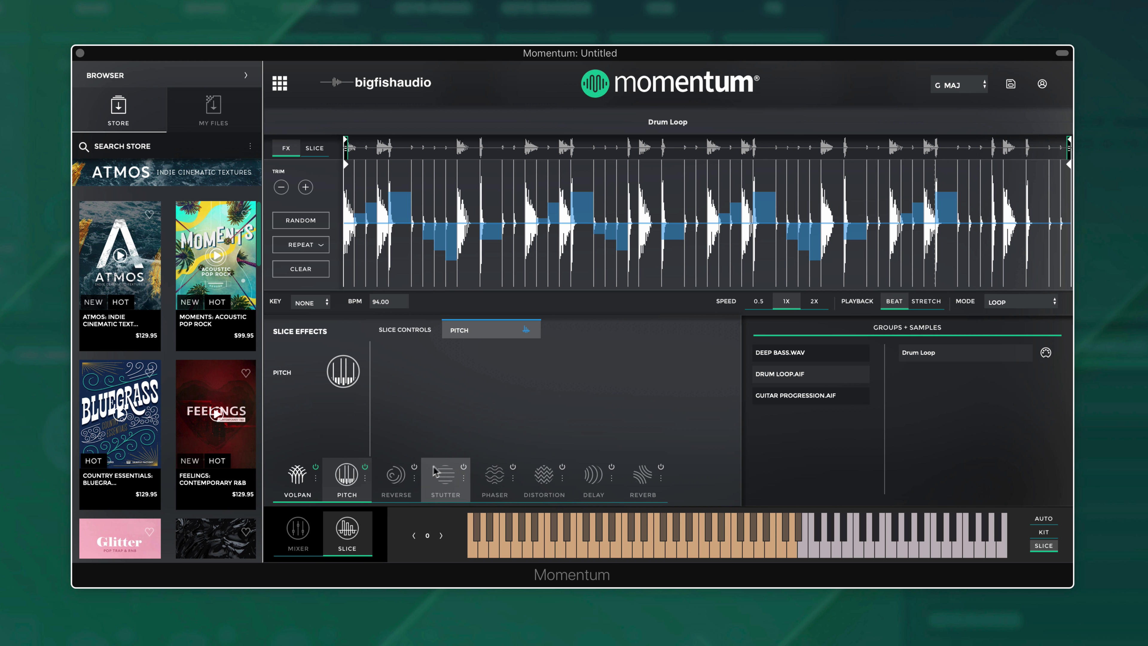
# - Turn on the Stutter slice effect and draw stutter values on more slices of the Drum Loop
pyautogui.click(445, 475)
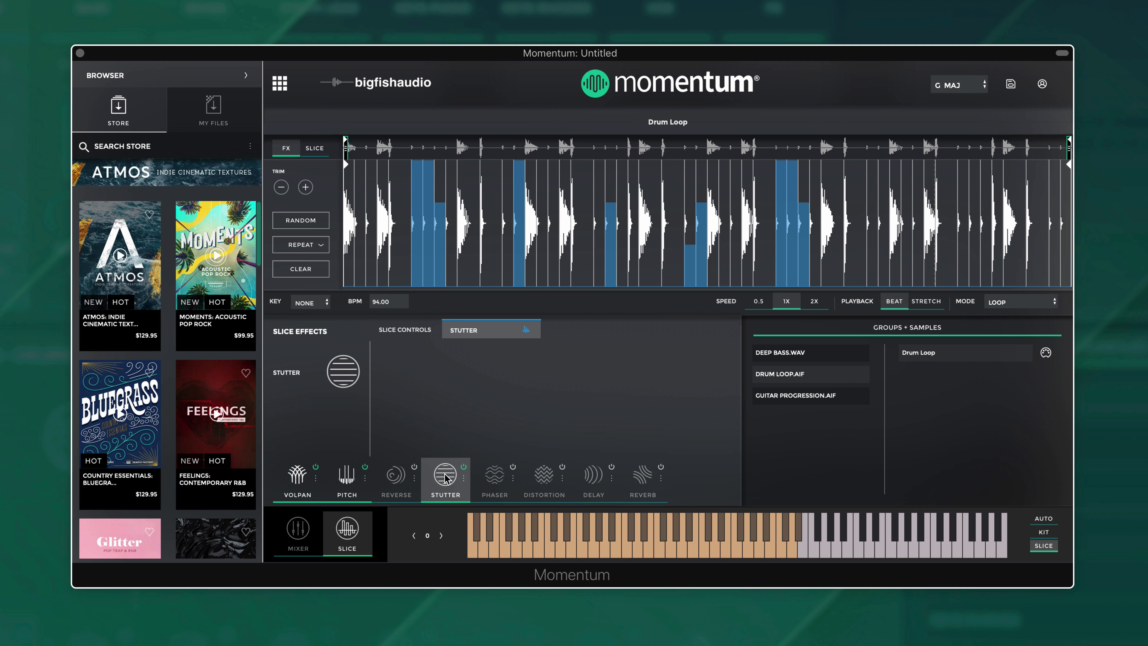
pyautogui.moveTo(506, 239); pyautogui.dragTo(512, 213)
pyautogui.moveTo(599, 254); pyautogui.dragTo(595, 175)
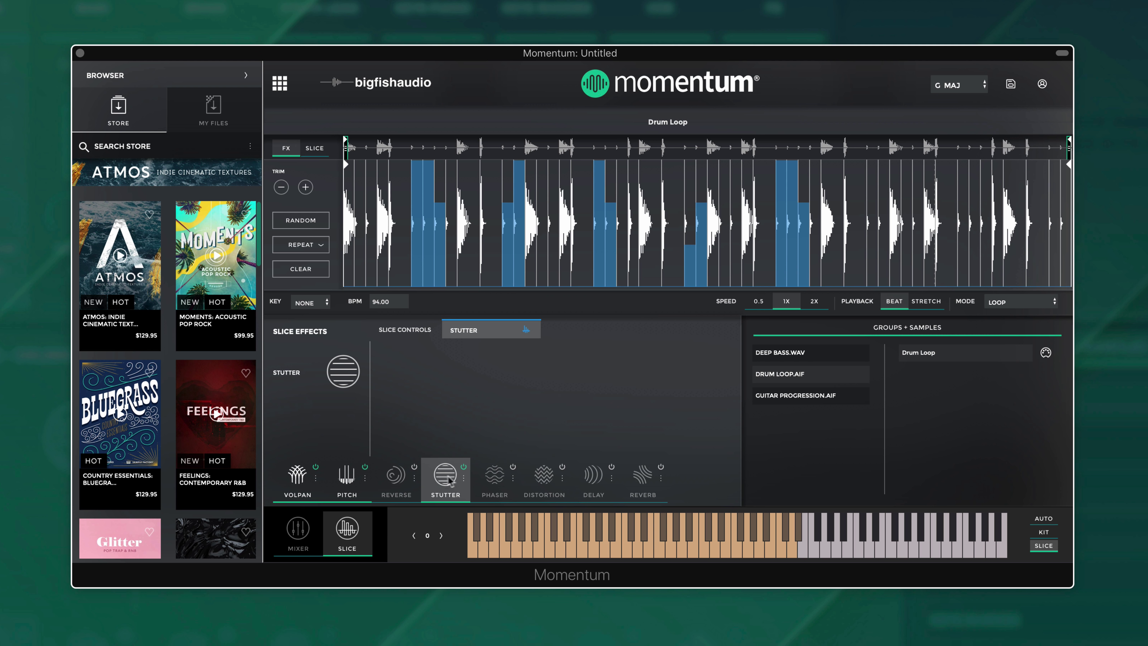
# - Turn on the Distortion slice effect, lower its Drive on a short range of slices and check its Mix pattern
pyautogui.click(560, 473)
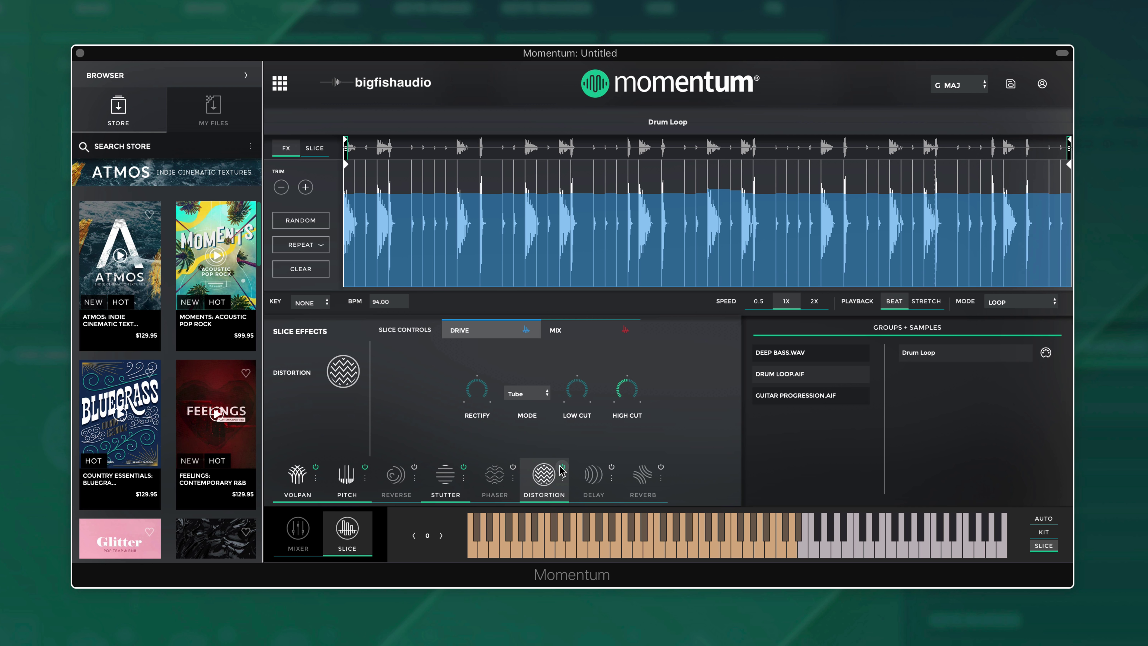
pyautogui.click(567, 334)
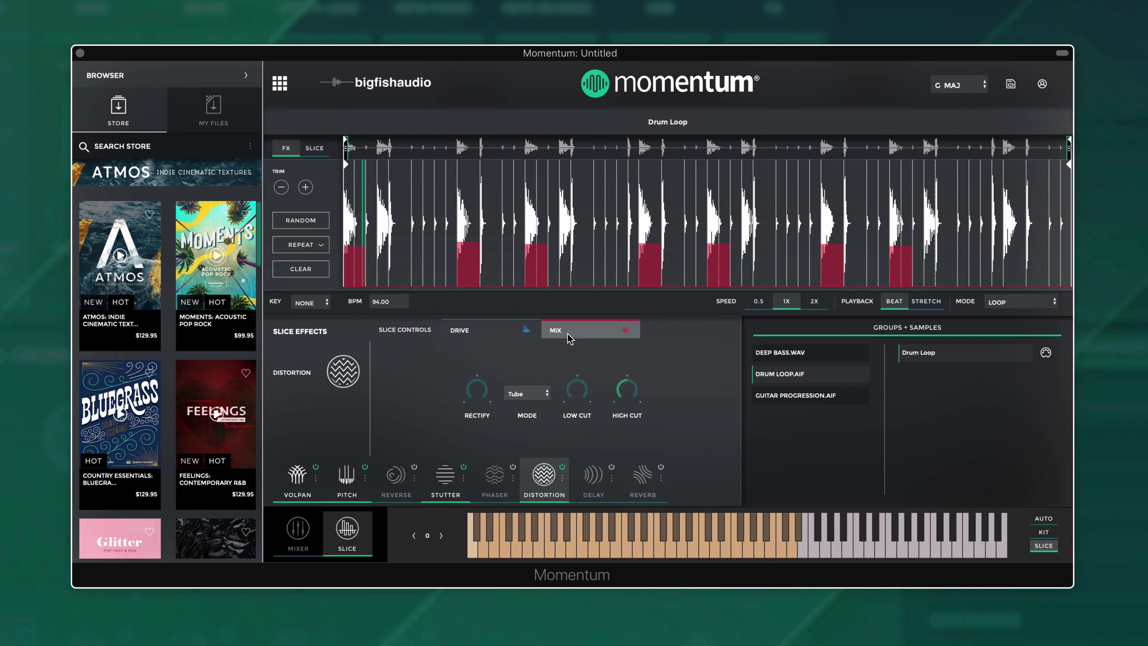
pyautogui.click(508, 333)
pyautogui.moveTo(569, 223)
pyautogui.mouseDown()
pyautogui.moveTo(520, 222)
pyautogui.moveTo(565, 220)
pyautogui.mouseUp()
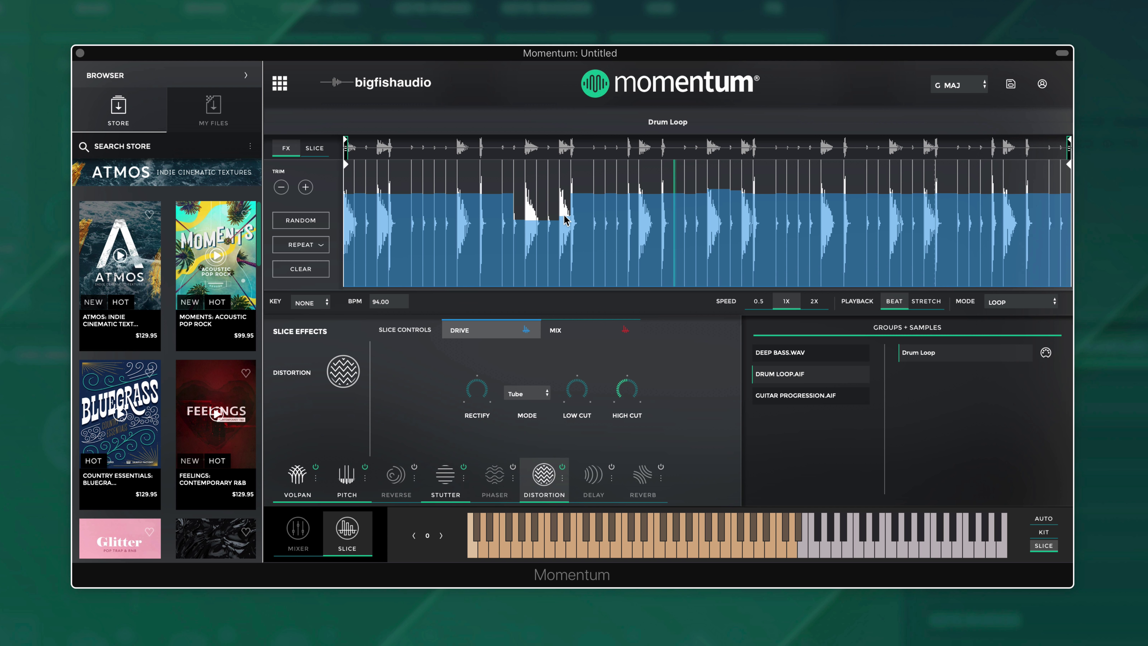
pyautogui.click(596, 334)
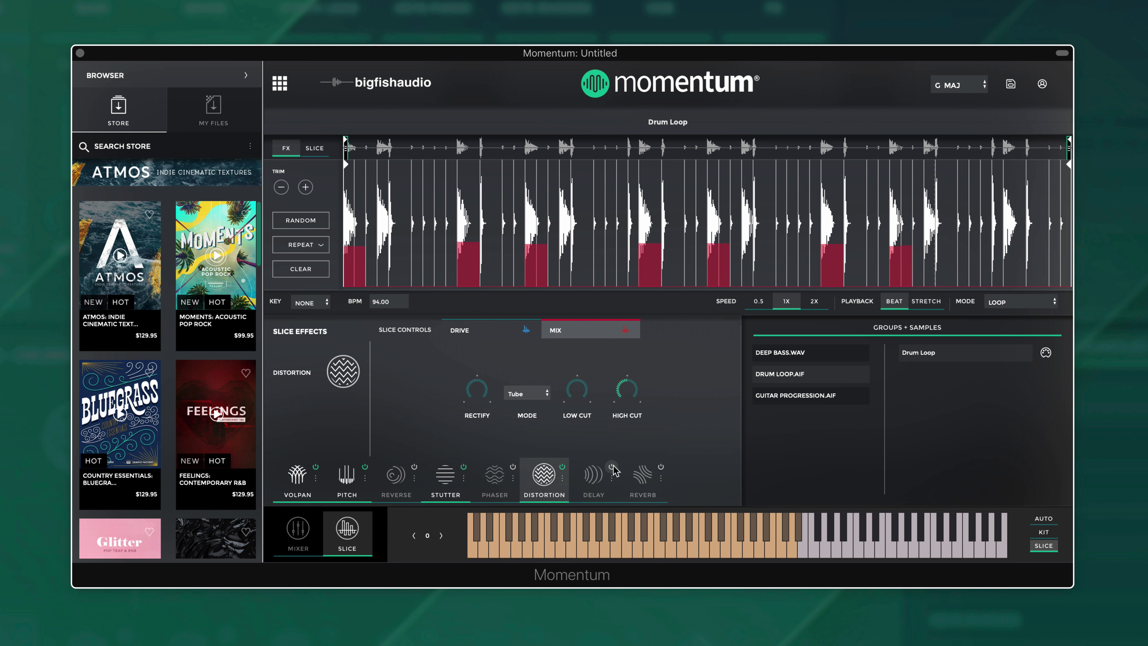
# - Turn on the Delay, Reverse, Phaser and Reverb slice effects for the Drum Loop
pyautogui.click(587, 484)
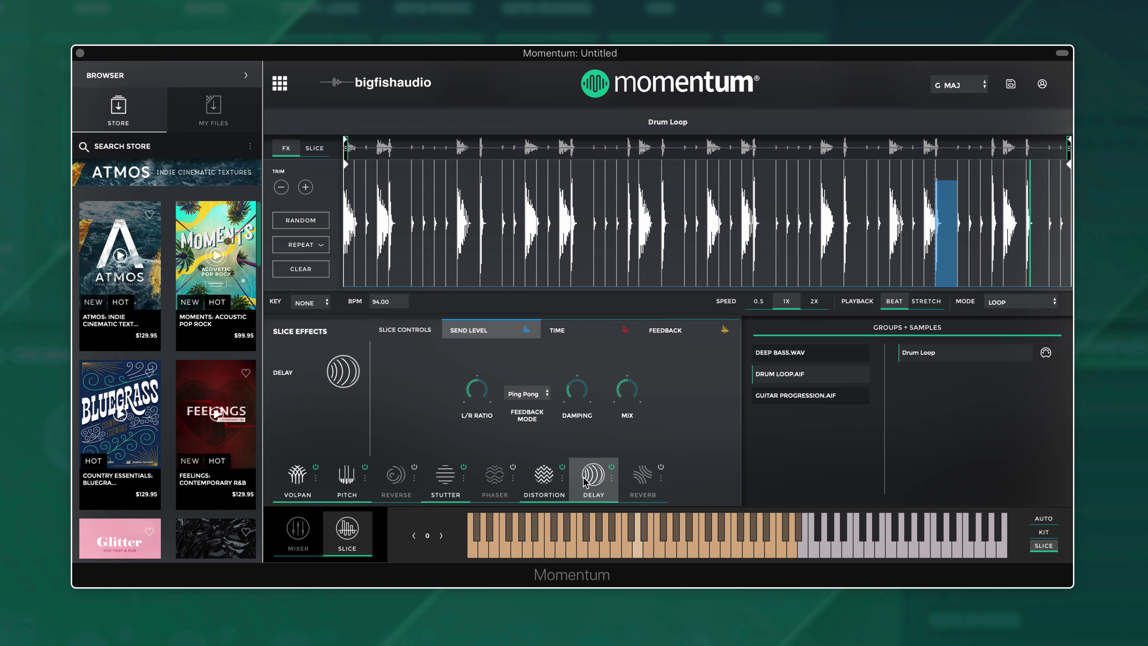
pyautogui.click(414, 467)
pyautogui.click(513, 466)
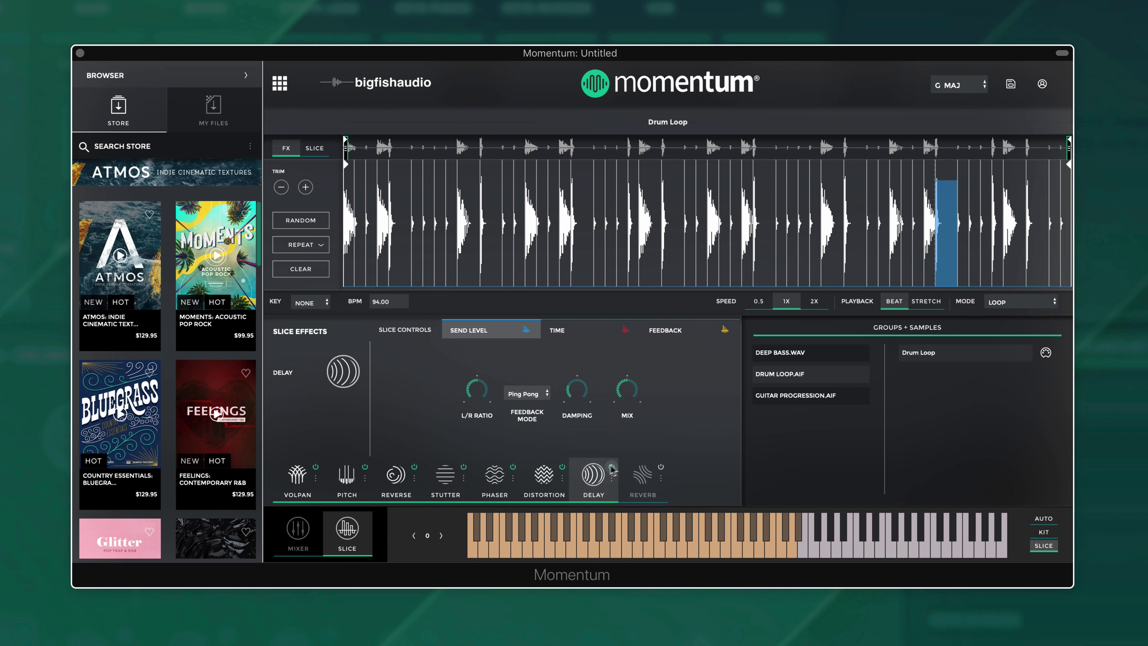
pyautogui.click(661, 467)
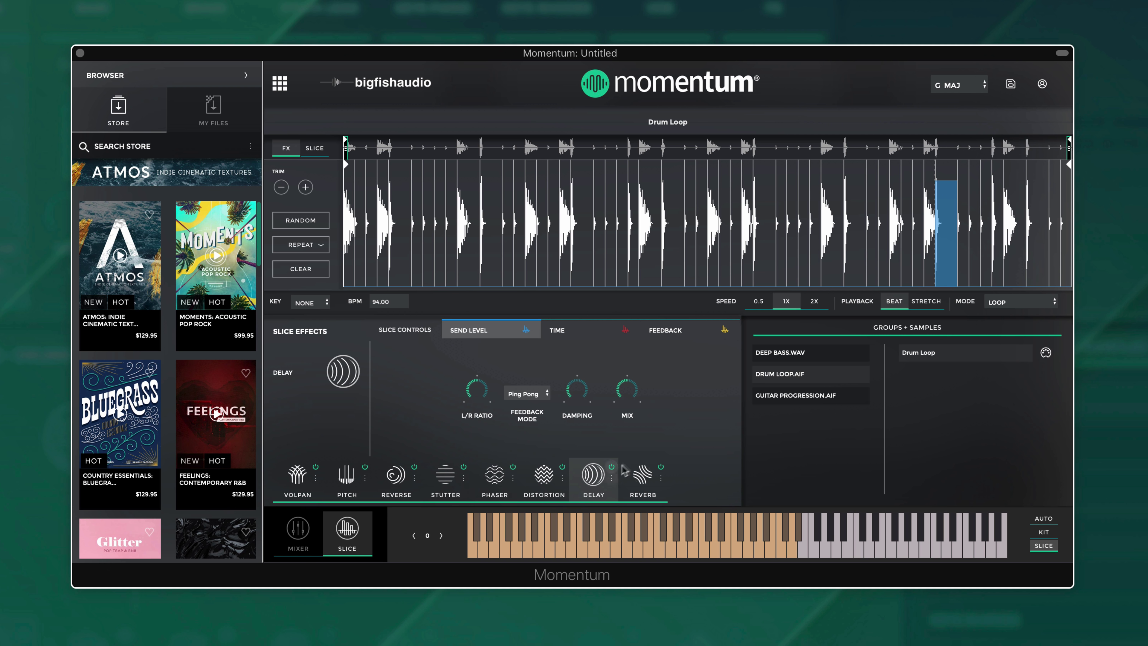
# - Open the Guitar Progression sample's slices and turn on its VolPan effect with the Pan control shown
pyautogui.click(774, 399)
pyautogui.click(929, 354)
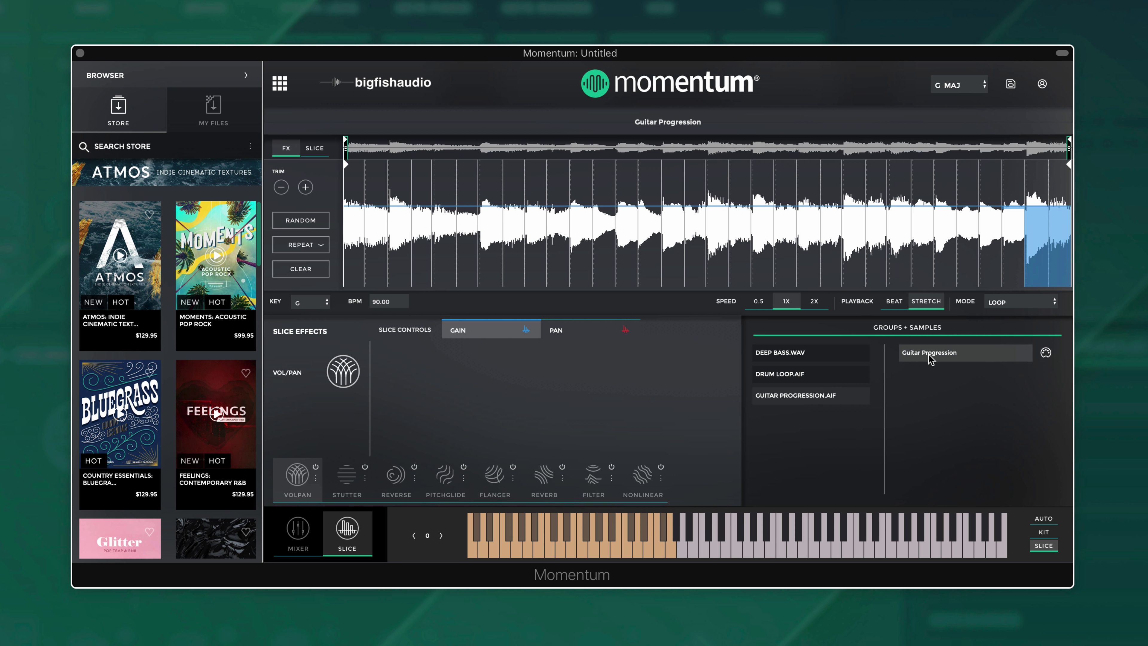
pyautogui.click(575, 335)
pyautogui.click(316, 466)
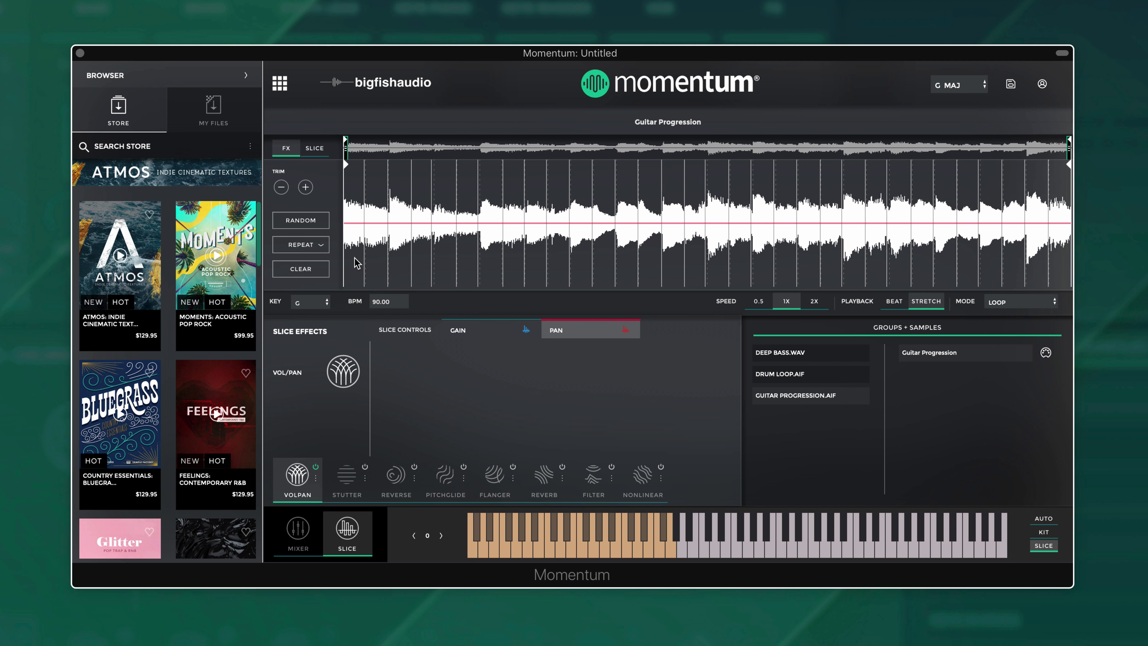
# - Pan the first two Guitar Progression slices in opposite directions and repeat the first 2 slices across the loop
pyautogui.click(355, 259)
pyautogui.moveTo(355, 261); pyautogui.dragTo(382, 181)
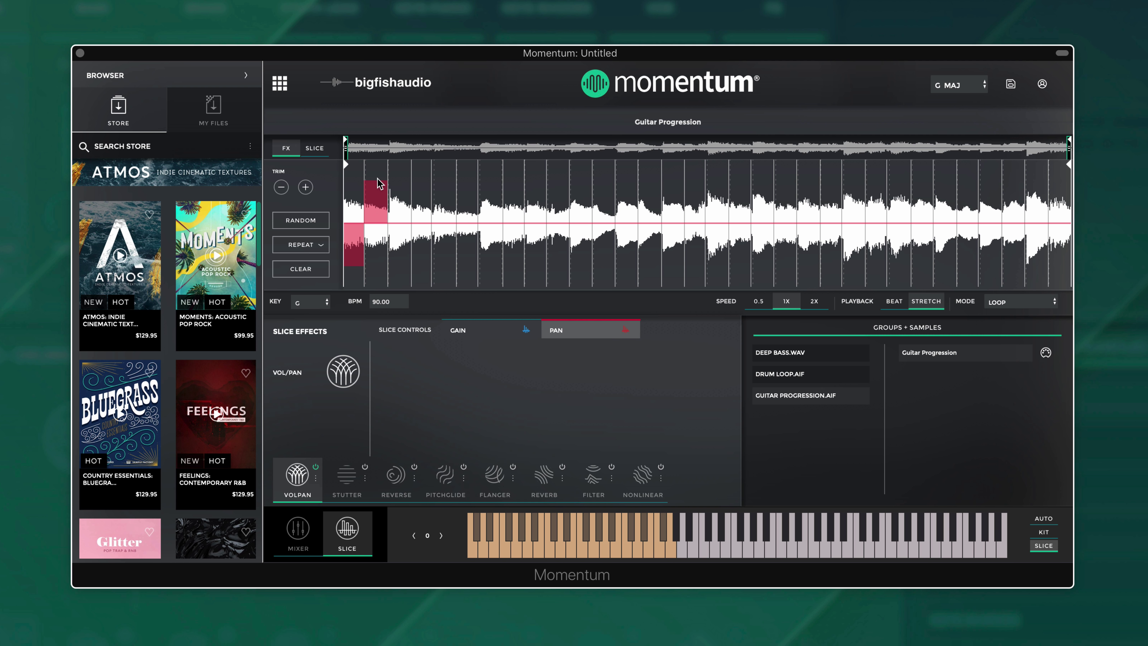
pyautogui.click(315, 246)
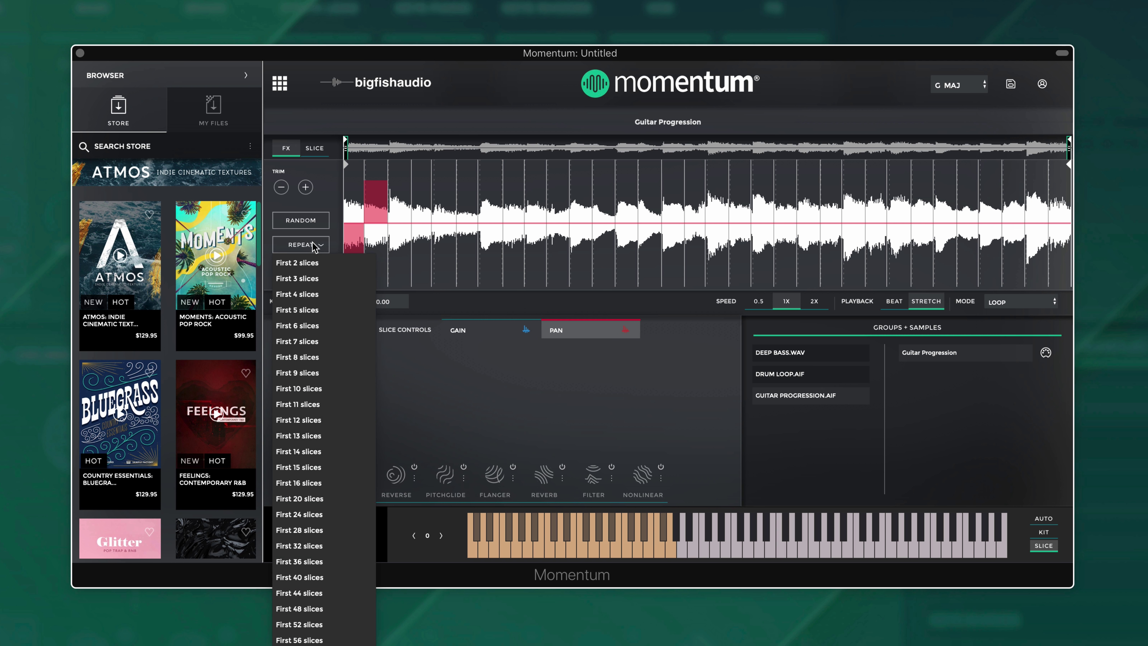
pyautogui.click(315, 263)
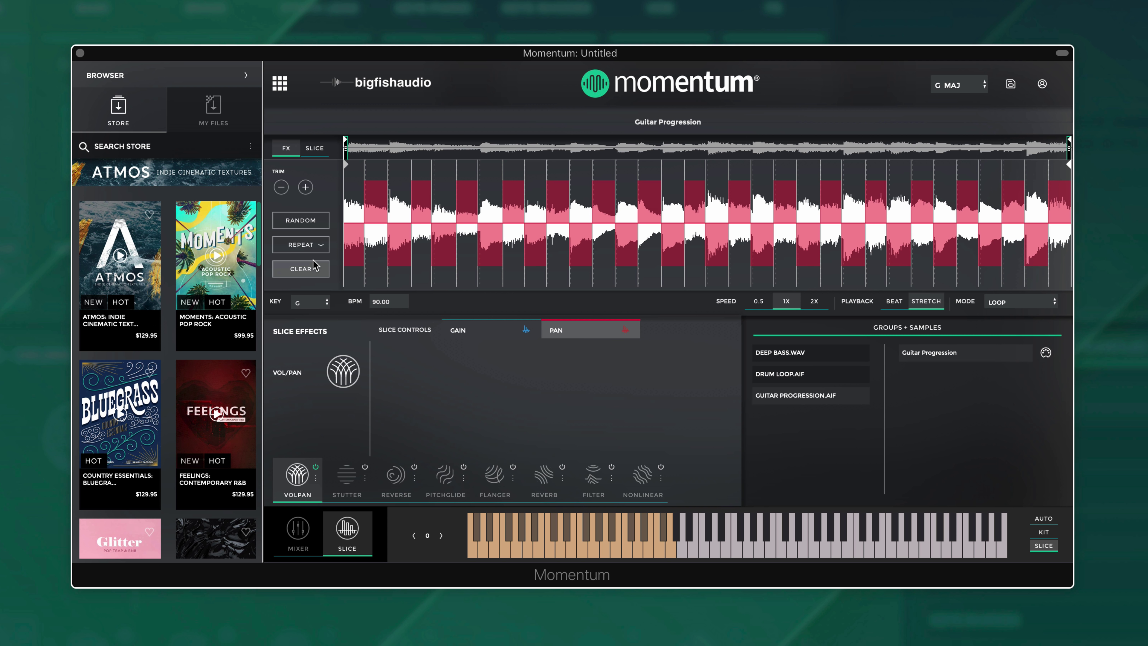
# - Play the alternating pan pattern and scale its pan amounts up with Trim
pyautogui.press('space')
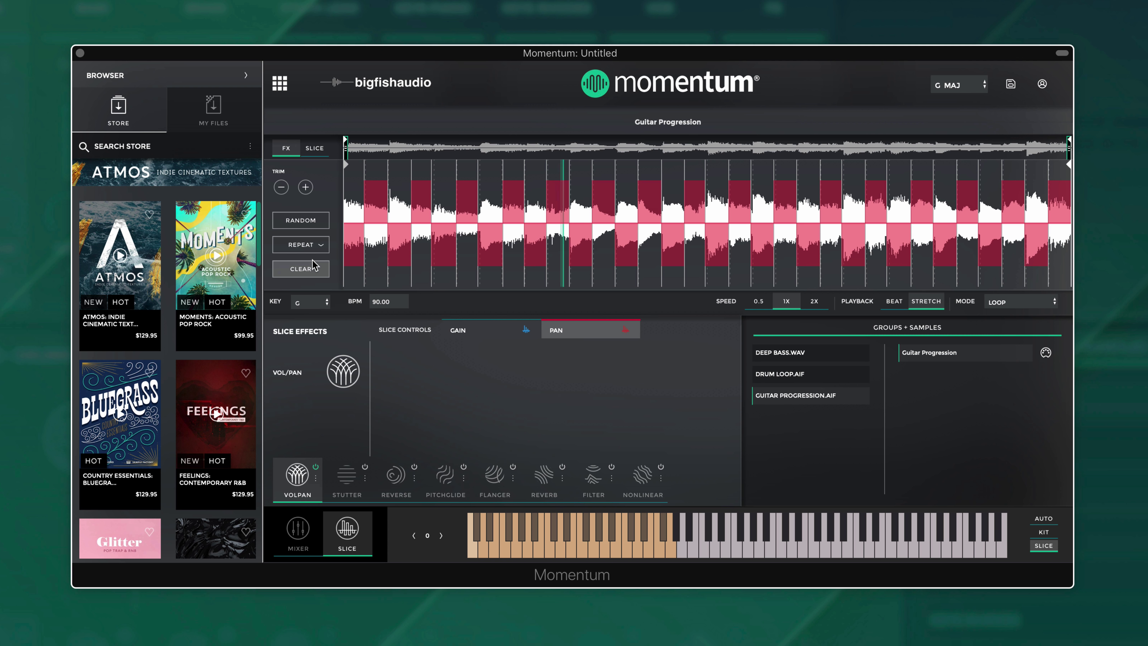
pyautogui.press('space')
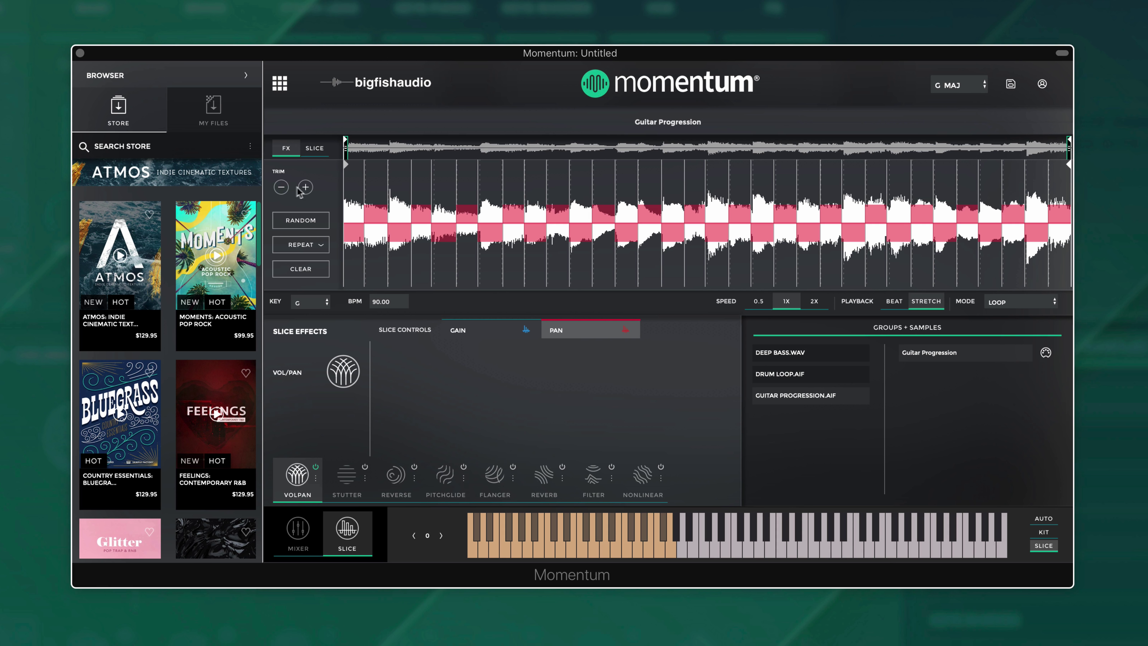
pyautogui.click(305, 188)
pyautogui.click(305, 188)
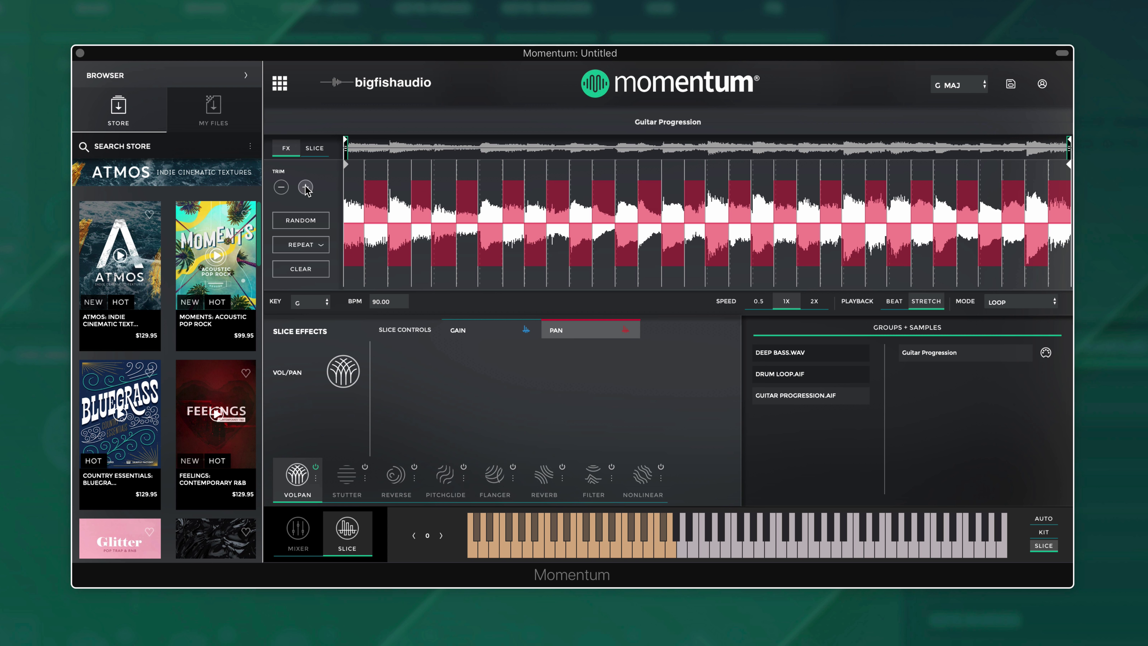
# - Randomize the pan values of the Guitar Progression slices several times, and clear them all
pyautogui.click(302, 220)
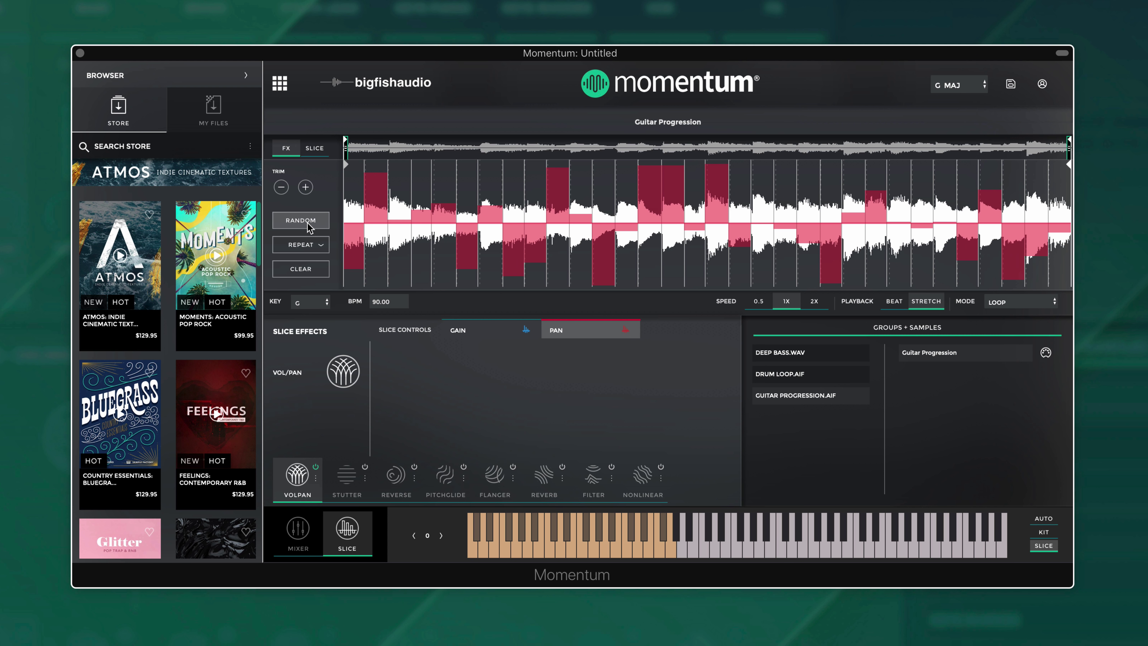
pyautogui.click(301, 221)
pyautogui.click(301, 220)
pyautogui.click(301, 220)
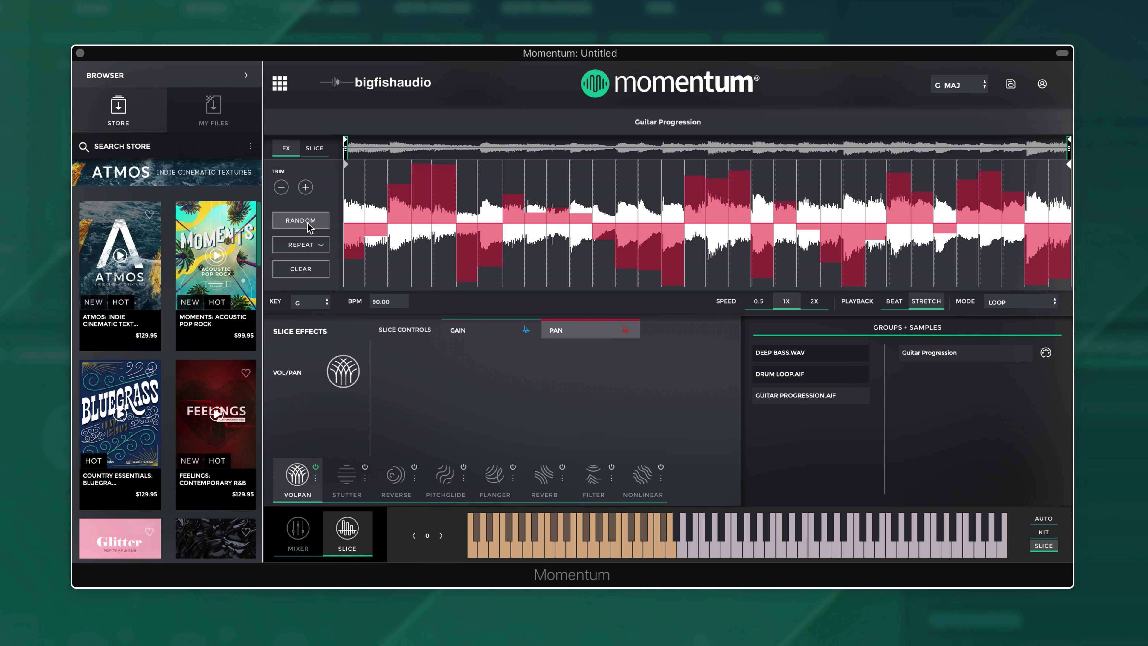
pyautogui.click(310, 269)
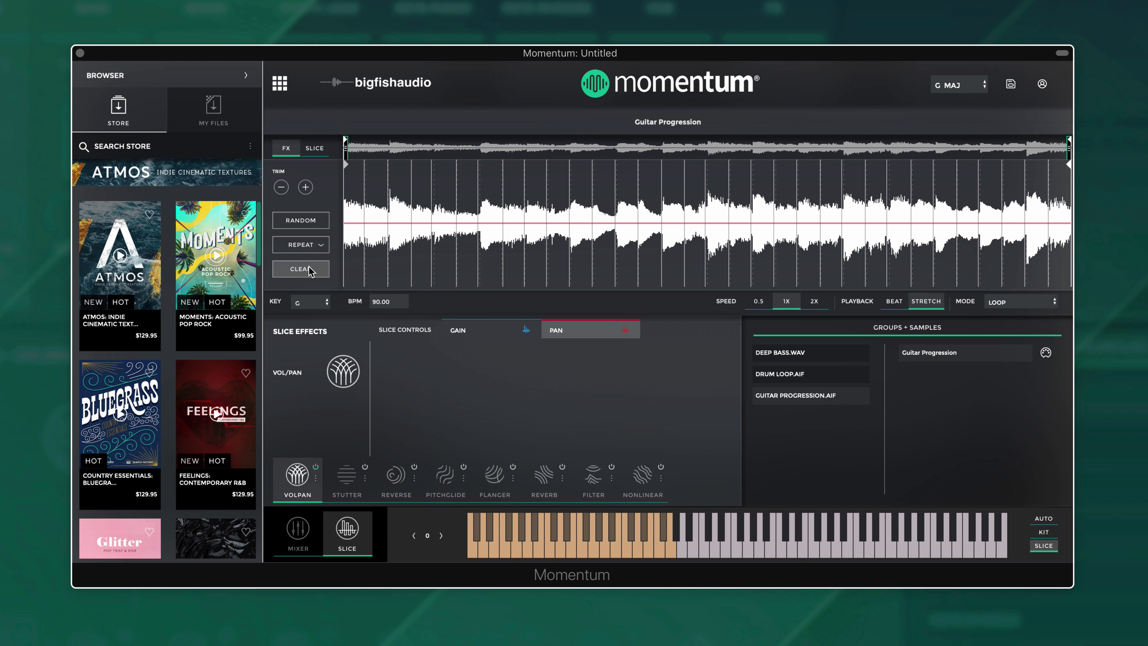
# - Redraw opposite pan values on the first two slices and repeat the first 2 slices across the Guitar Progression
pyautogui.click(353, 260)
pyautogui.click(380, 184)
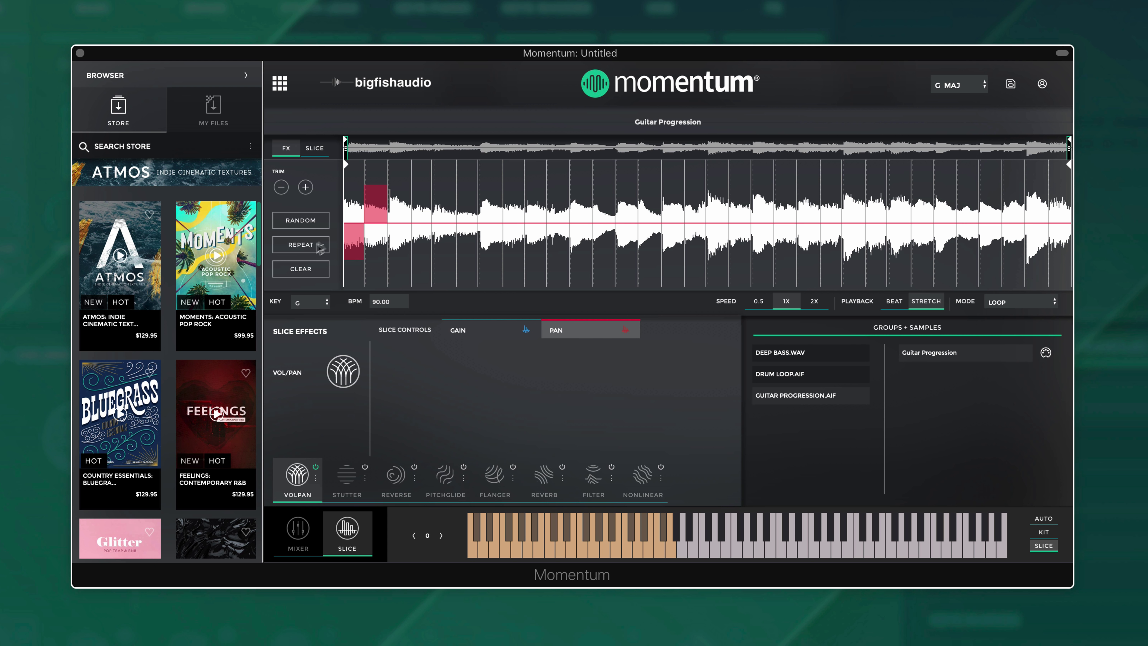
pyautogui.click(319, 245)
pyautogui.click(300, 267)
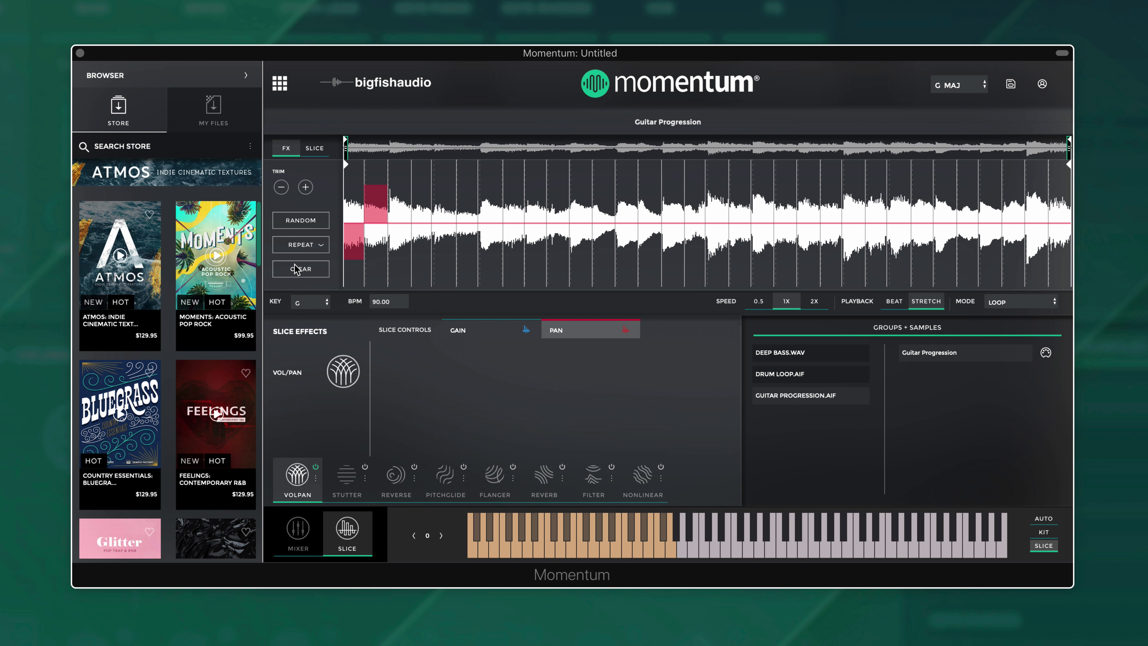
# - Open the Guitar Progression's Reverse slice effect and turn off VolPan
pyautogui.click(403, 487)
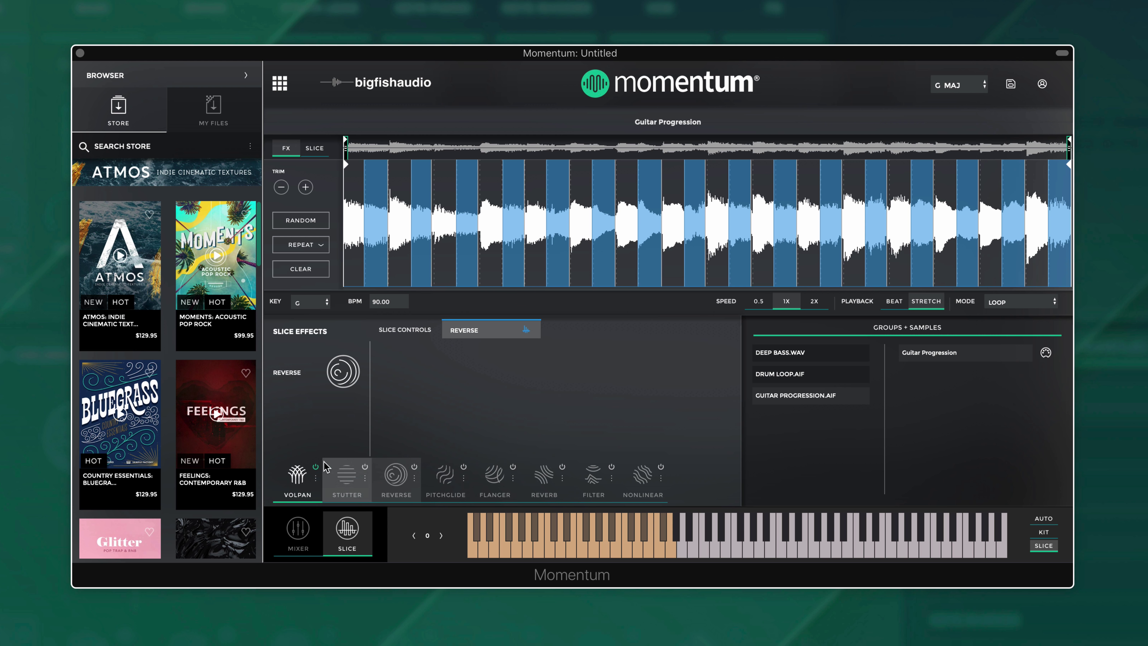
pyautogui.click(315, 467)
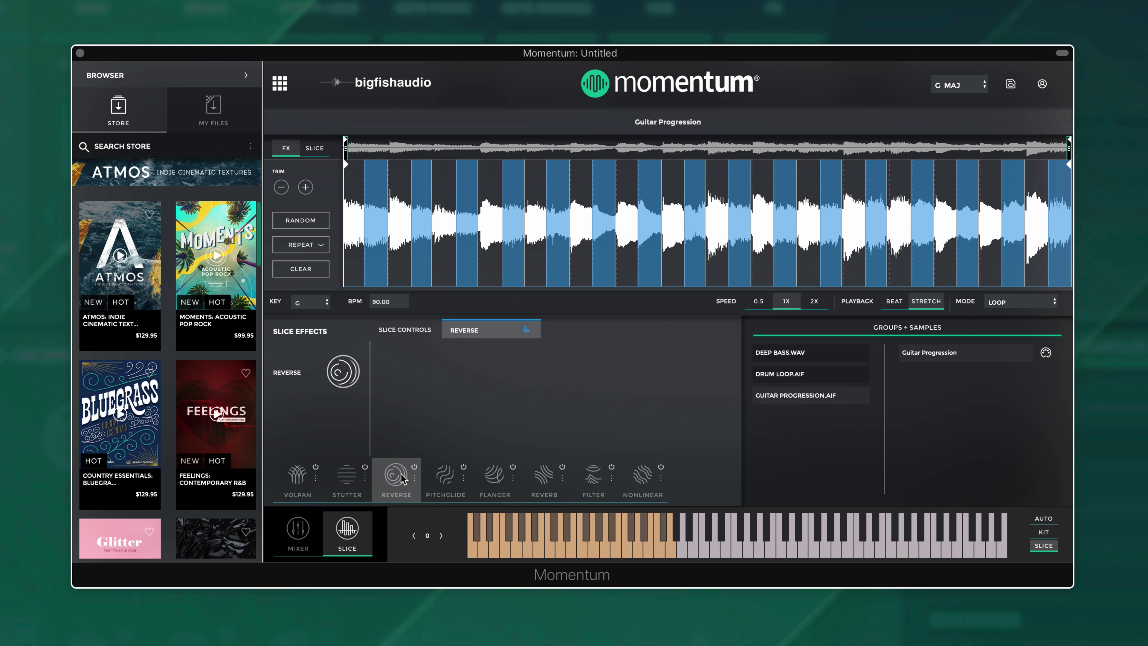
# - Play the Guitar Progression with Reverse bypassed, and turn the Reverse slice effect on to compare
pyautogui.press('space')
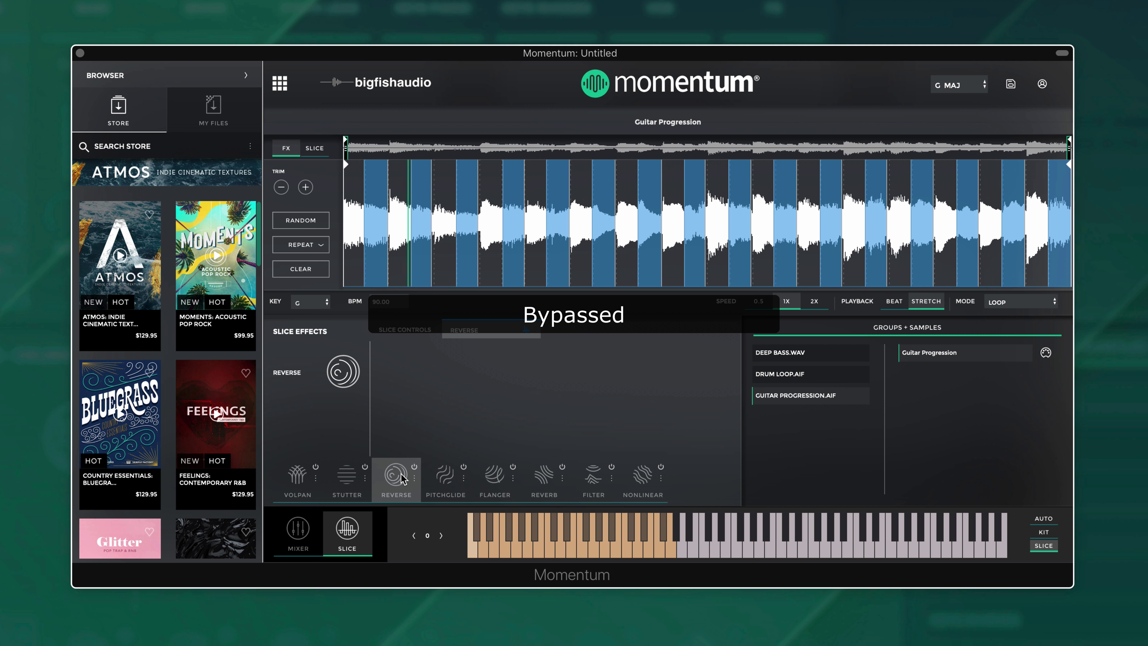
pyautogui.click(400, 479)
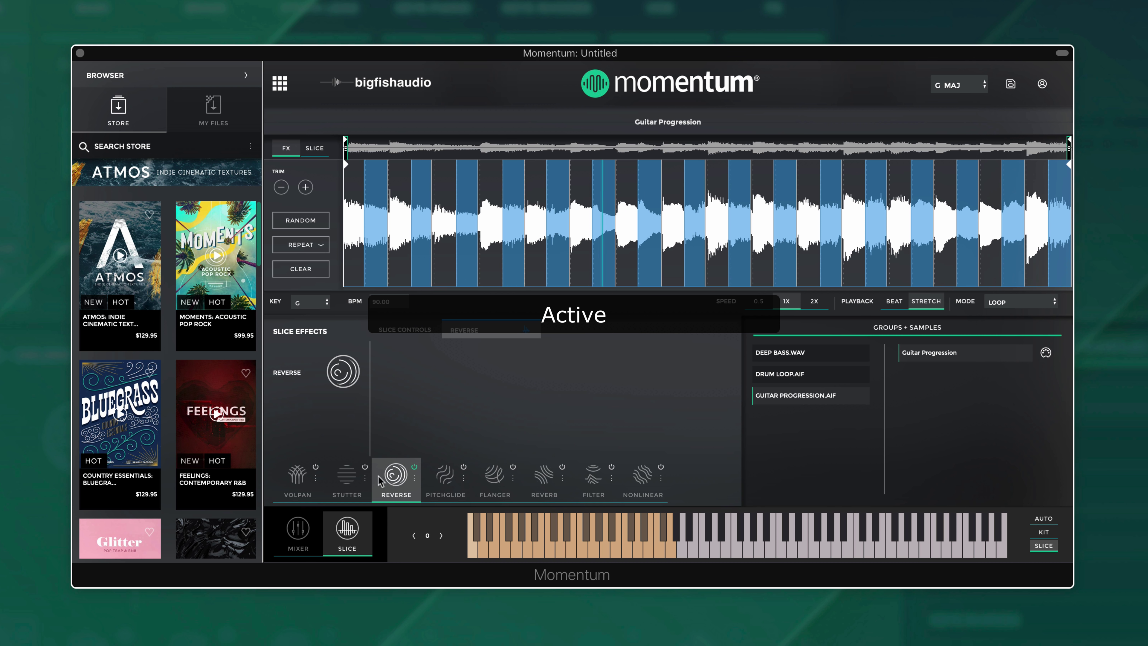
# - Turn on the VolPan, Stutter, PitchGlide, Flanger and Reverb slice effects and play the Guitar Progression through them
pyautogui.click(316, 467)
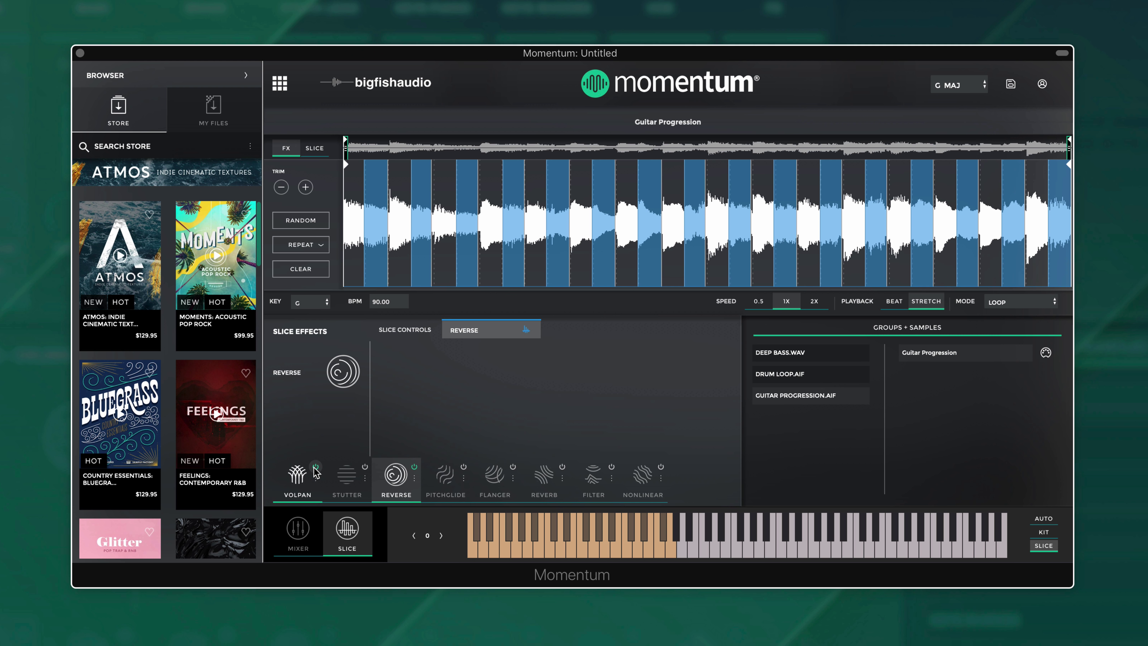
pyautogui.click(365, 466)
pyautogui.click(463, 466)
pyautogui.click(512, 467)
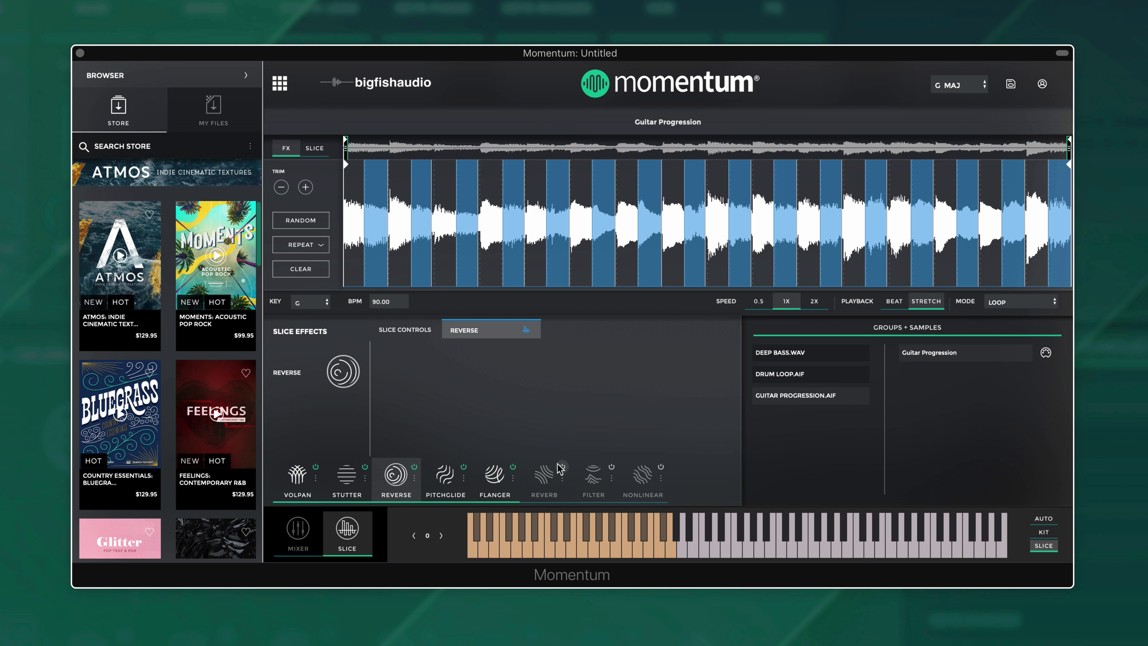
pyautogui.click(562, 467)
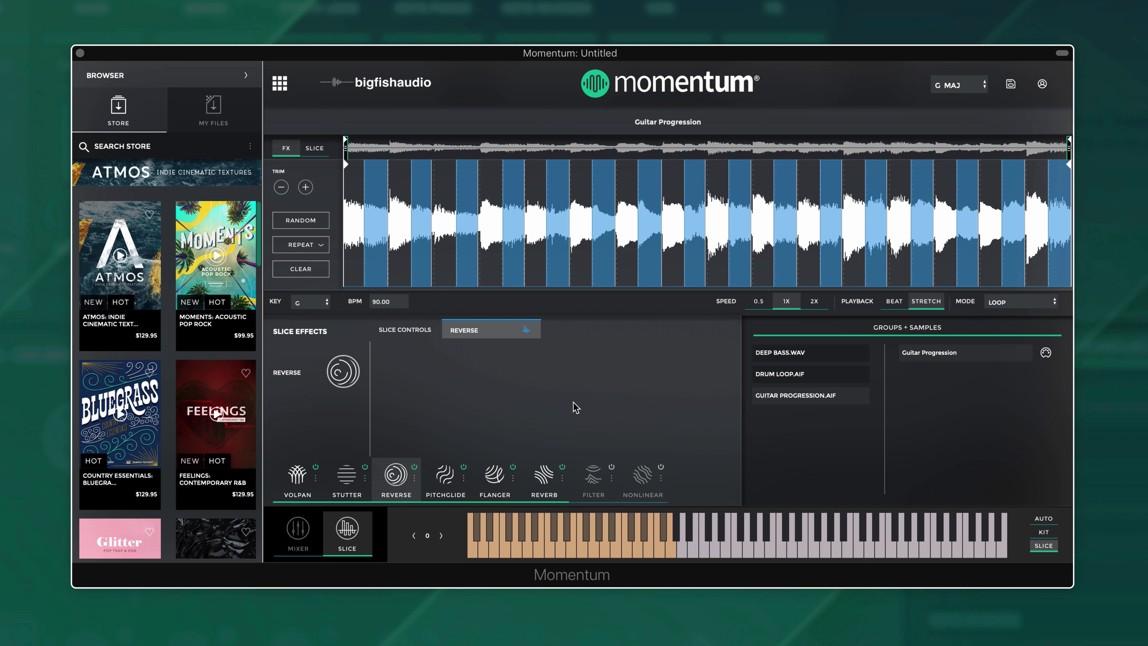
pyautogui.press('space')
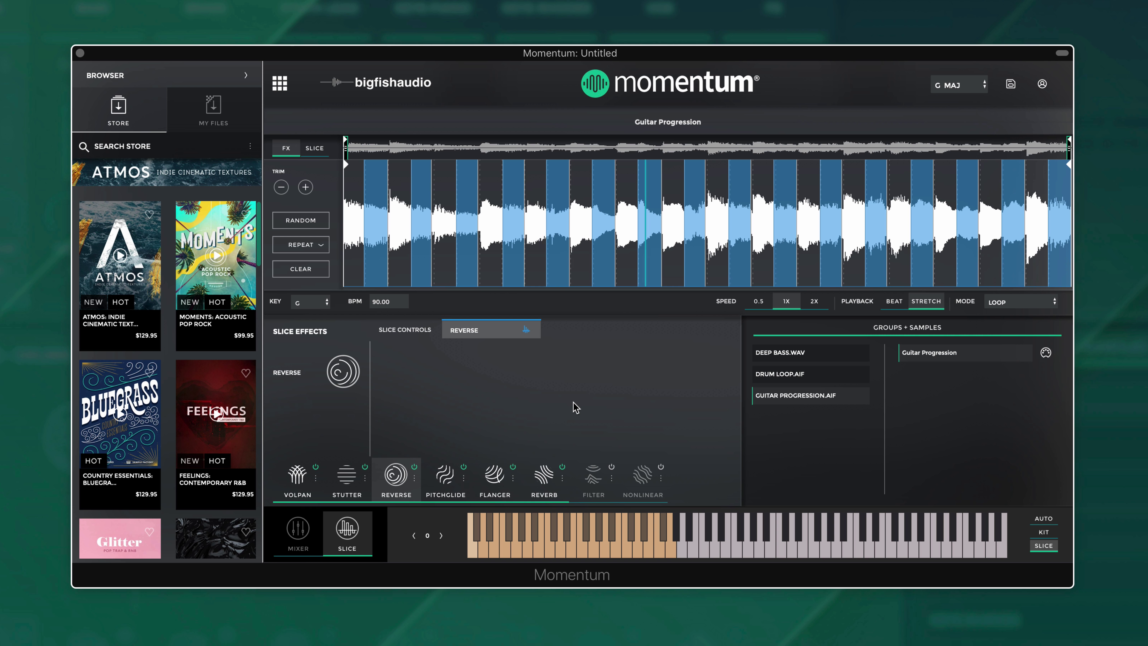
pyautogui.press('space')
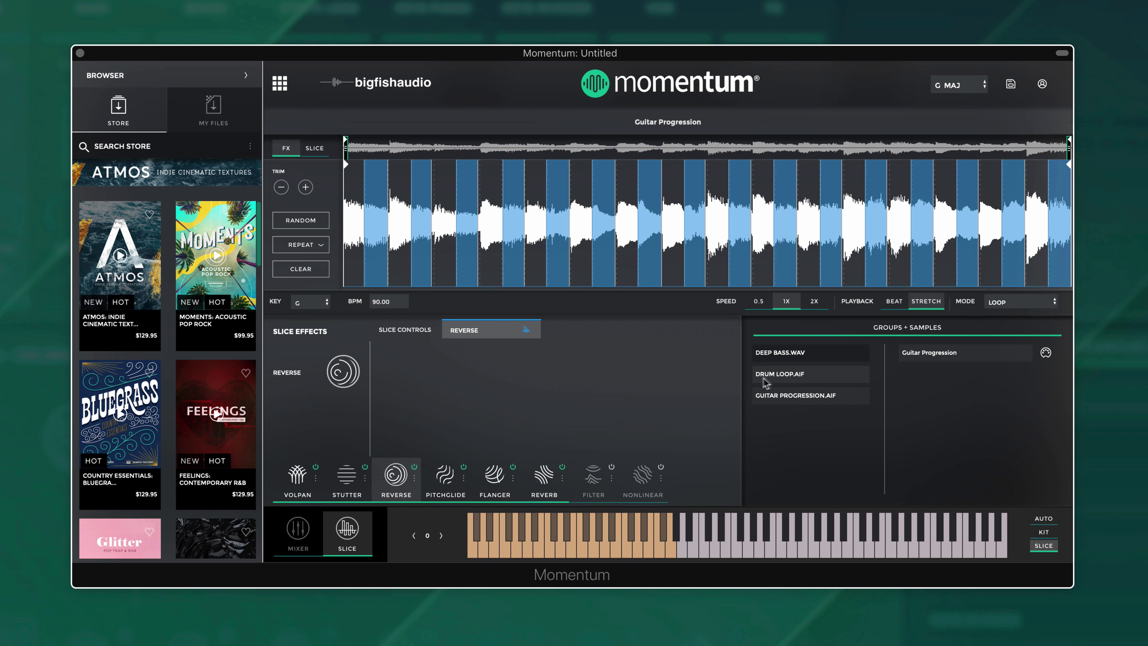
# - Load DEEP BASS.WAV as the active sample and set its key to G, its mode to Loop and its BPM to 92
pyautogui.moveTo(805, 353); pyautogui.dragTo(910, 358)
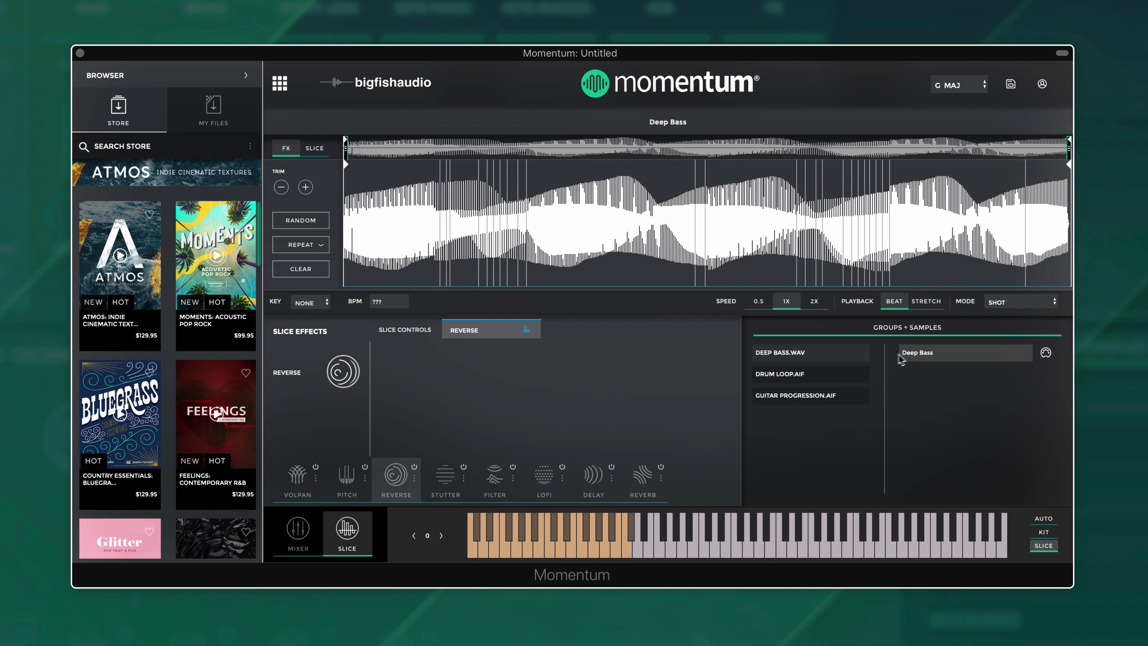
pyautogui.click(312, 302)
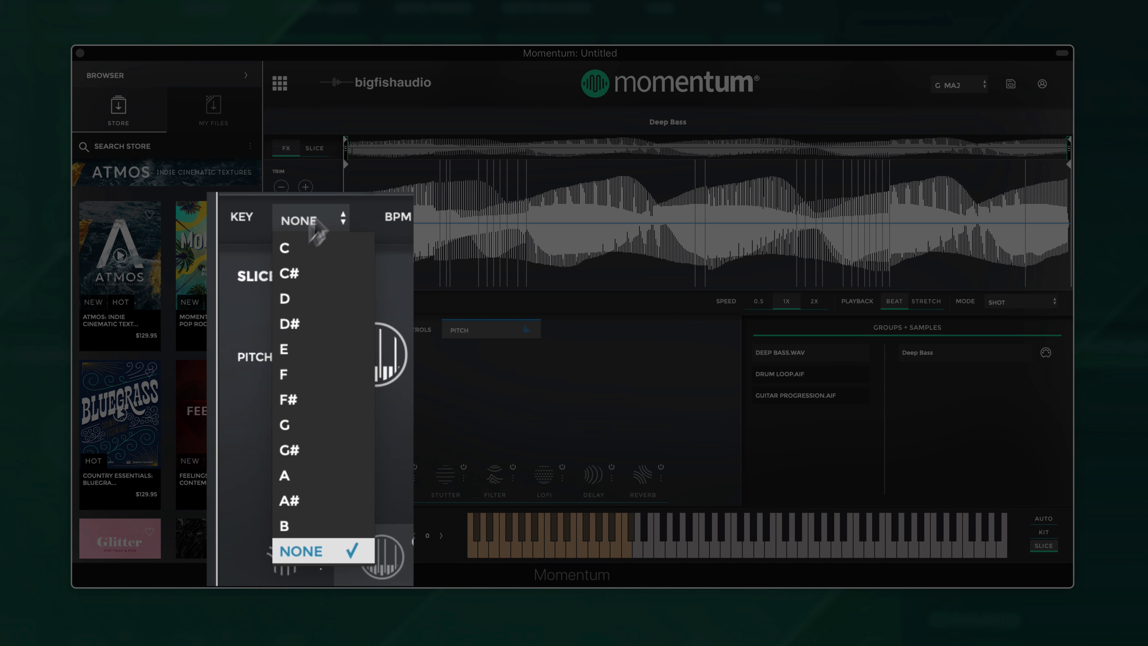
pyautogui.click(294, 428)
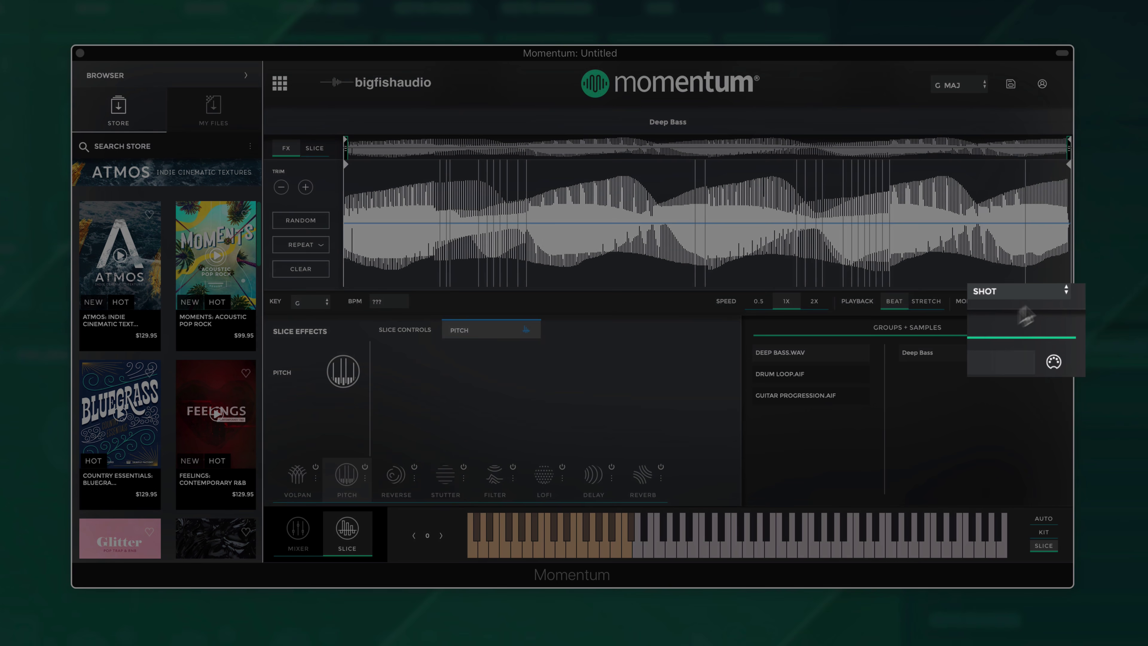
pyautogui.click(1021, 302)
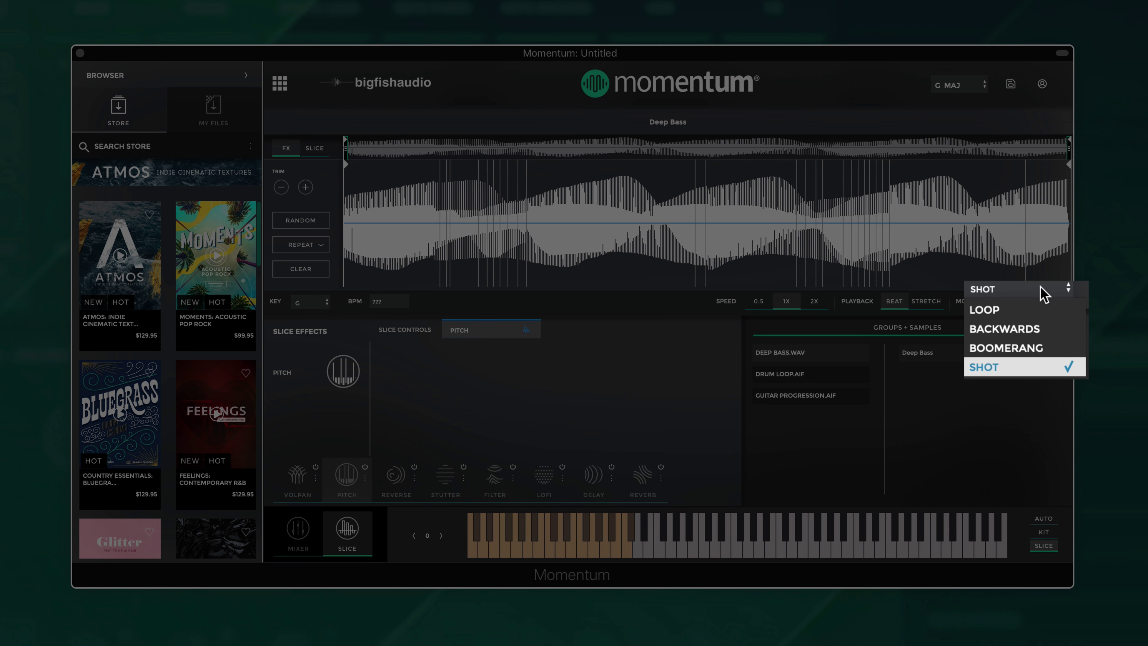
pyautogui.click(1021, 309)
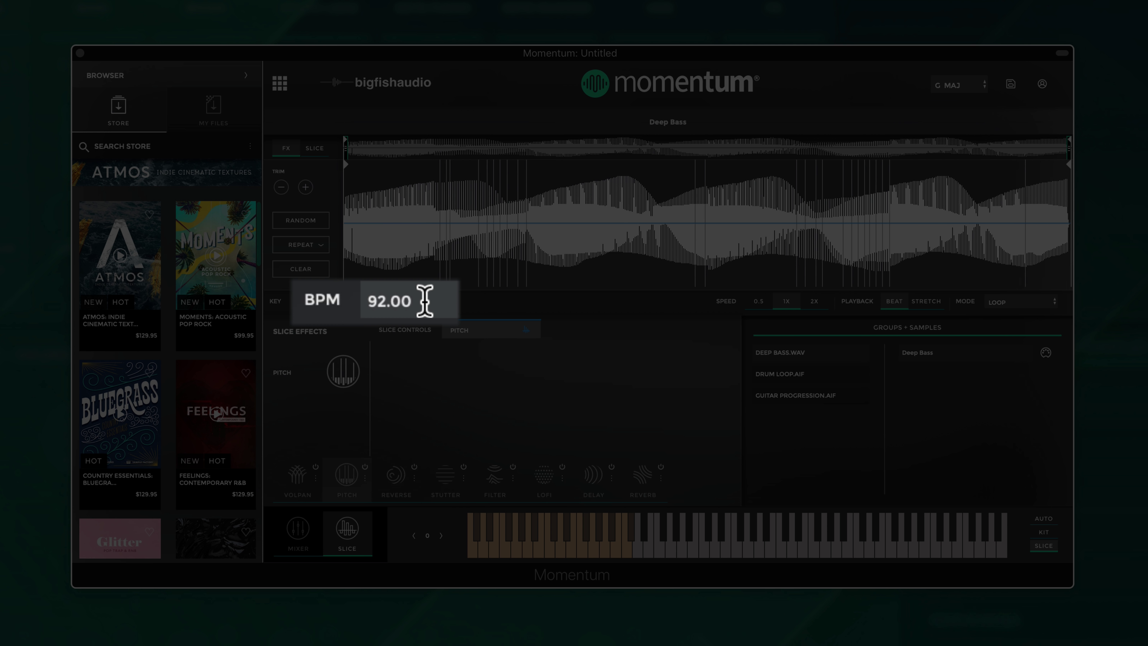
pyautogui.moveTo(425, 301); pyautogui.dragTo(301, 294)
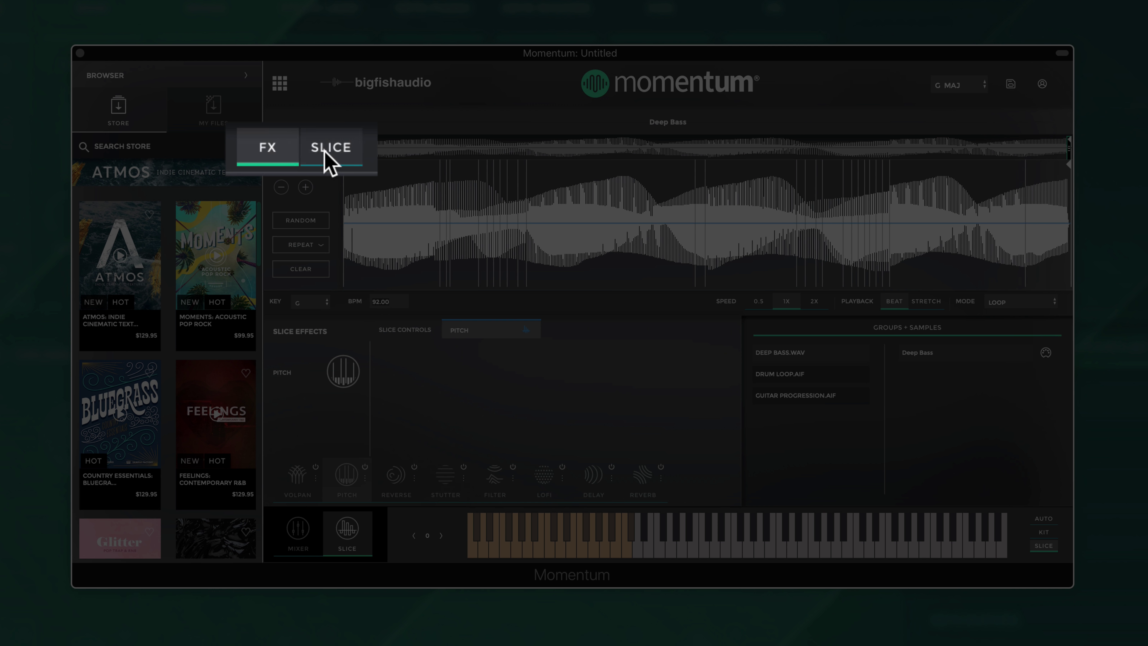
# - Open slice editing for Deep Bass and try moving, adding and deleting slice markers near the start of the waveform
pyautogui.click(324, 151)
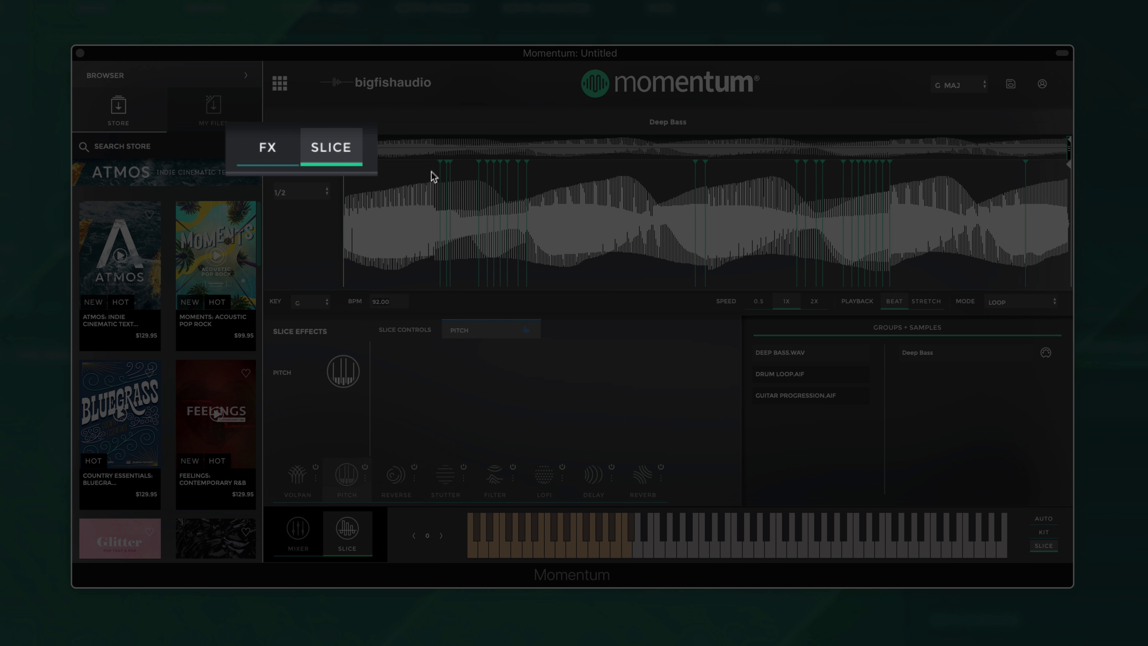
pyautogui.moveTo(440, 162); pyautogui.dragTo(409, 166)
pyautogui.doubleClick(425, 166)
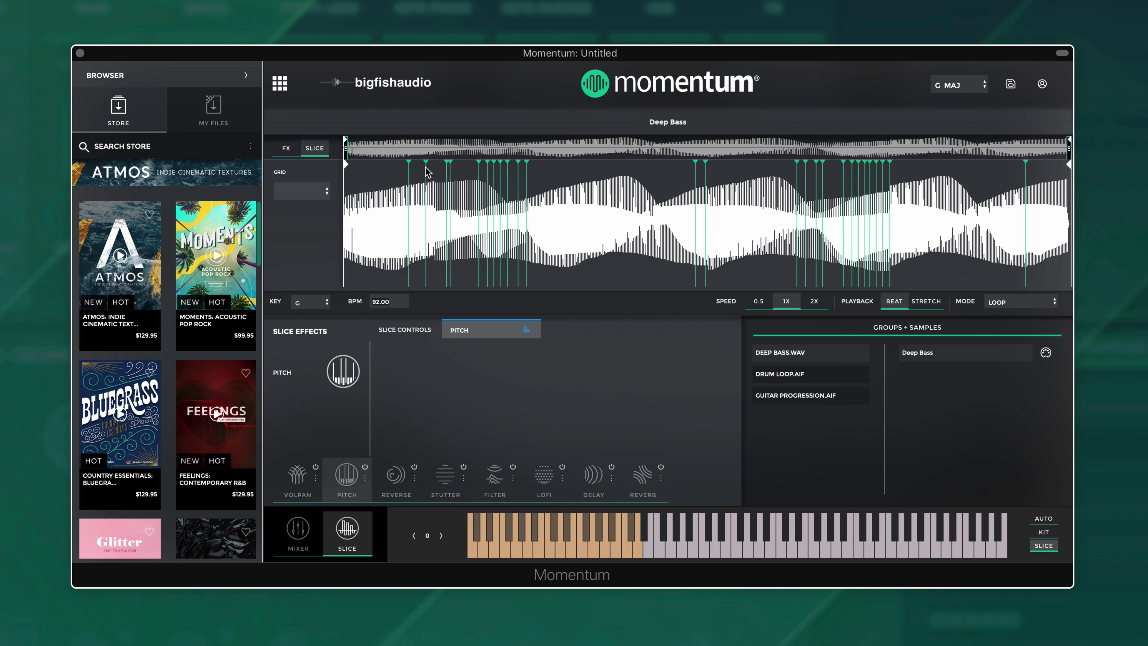
pyautogui.doubleClick(426, 163)
pyautogui.doubleClick(409, 162)
pyautogui.moveTo(446, 162); pyautogui.dragTo(399, 164)
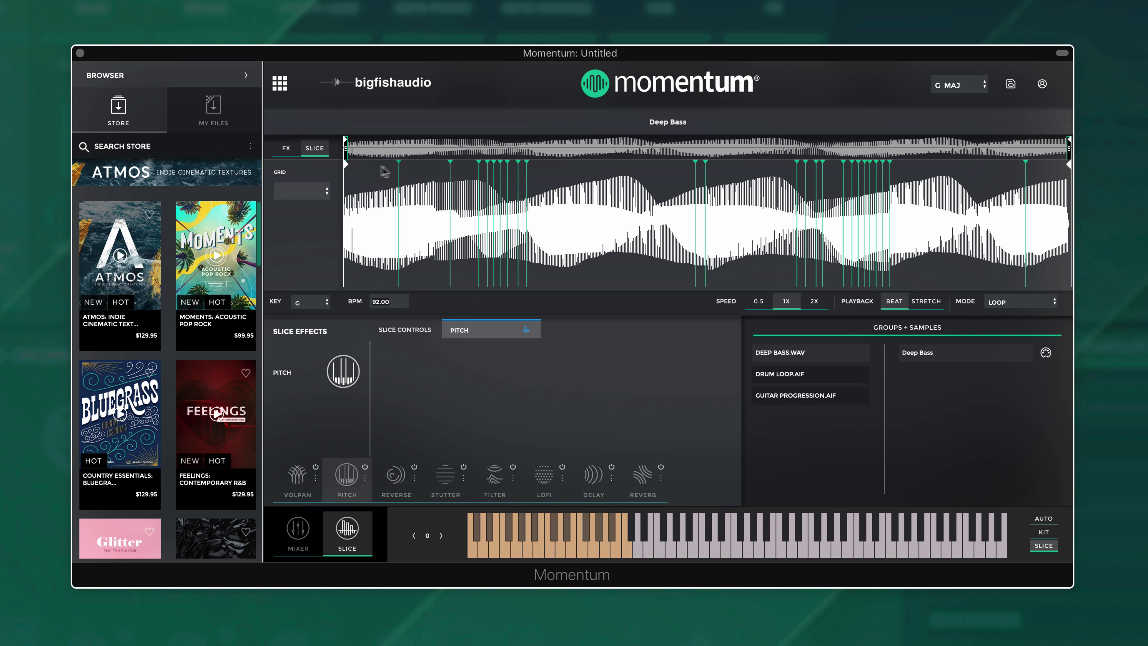
# - Slice Deep Bass on a 1/2 grid and shift the third and seventh slice markers forward in time
pyautogui.click(311, 194)
pyautogui.click(304, 209)
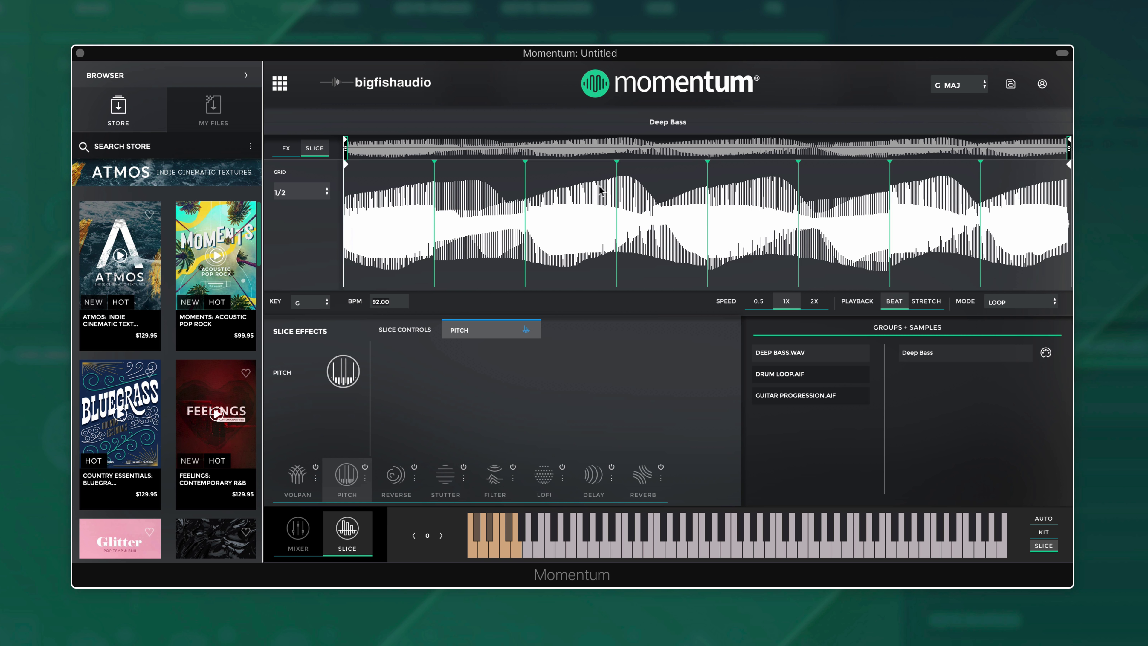
pyautogui.moveTo(617, 163); pyautogui.dragTo(657, 163)
pyautogui.moveTo(983, 166); pyautogui.dragTo(1027, 167)
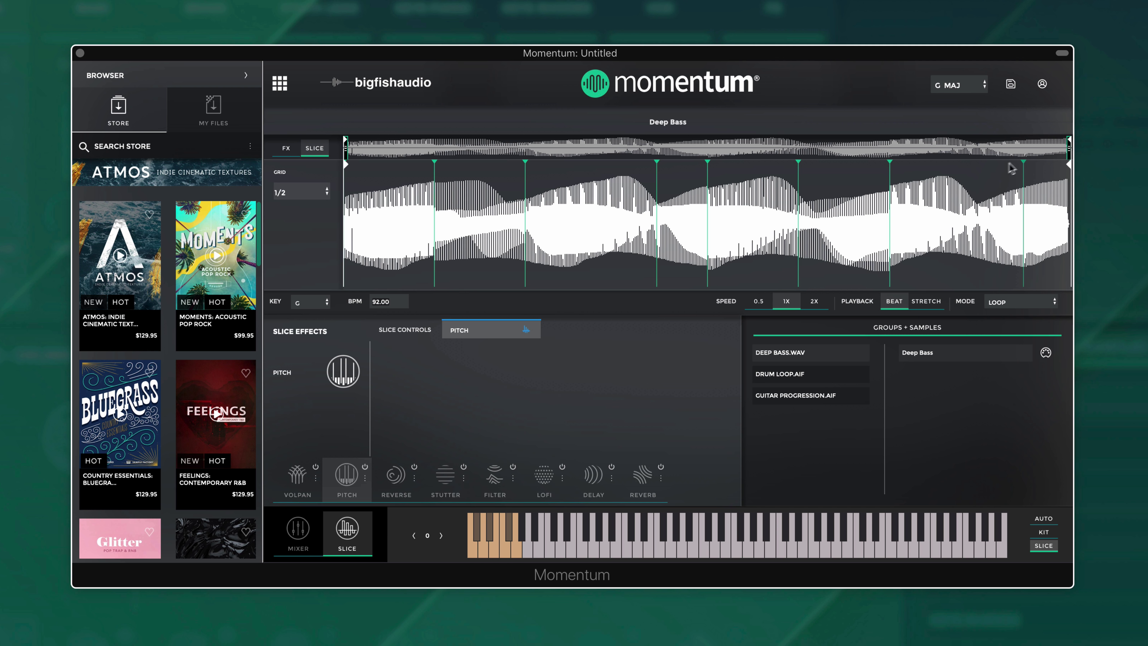
# - Return to the slice effects, turn on Pitch, and raise the pitch of Deep Bass slices 2, 3 and 4 while auditioning
pyautogui.click(291, 150)
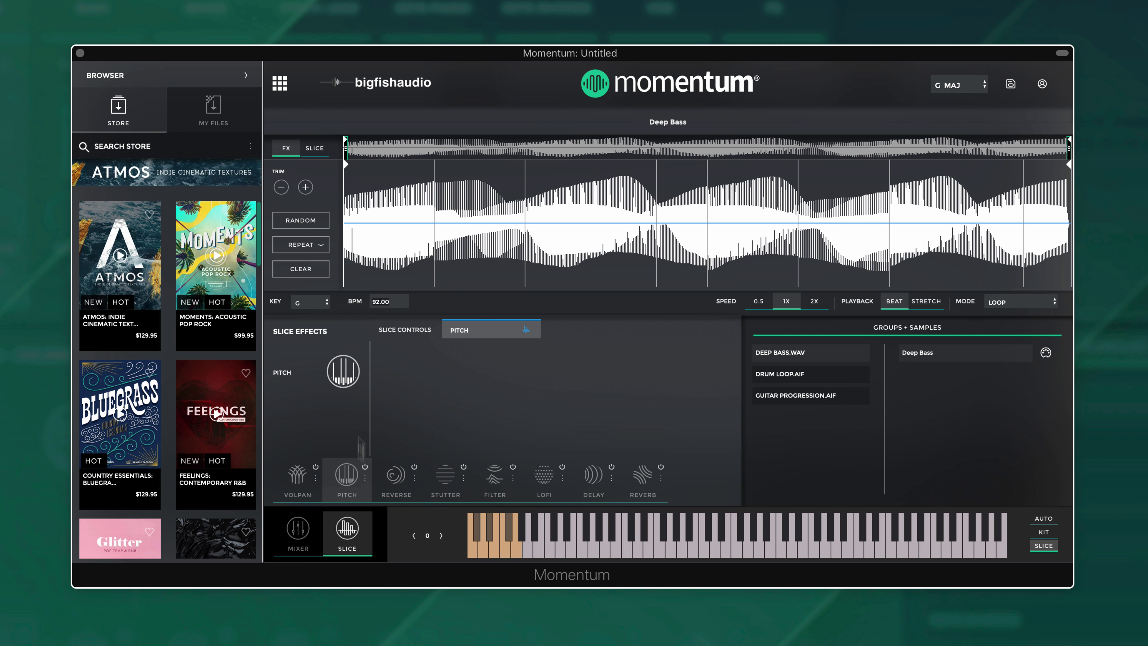
pyautogui.click(364, 467)
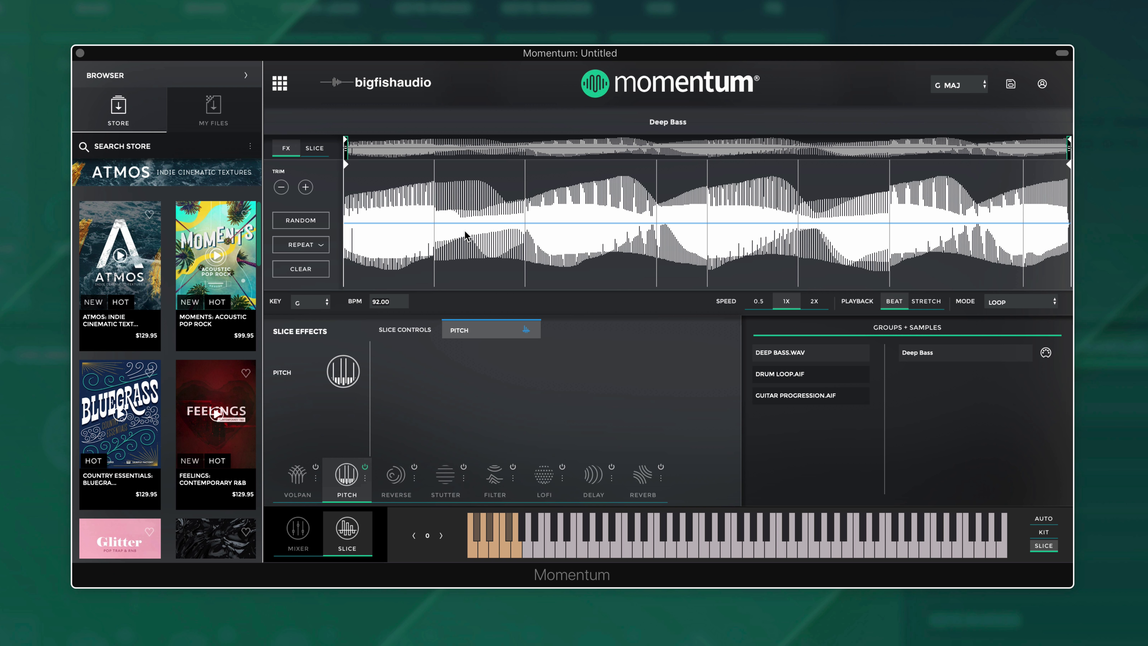
pyautogui.press('space')
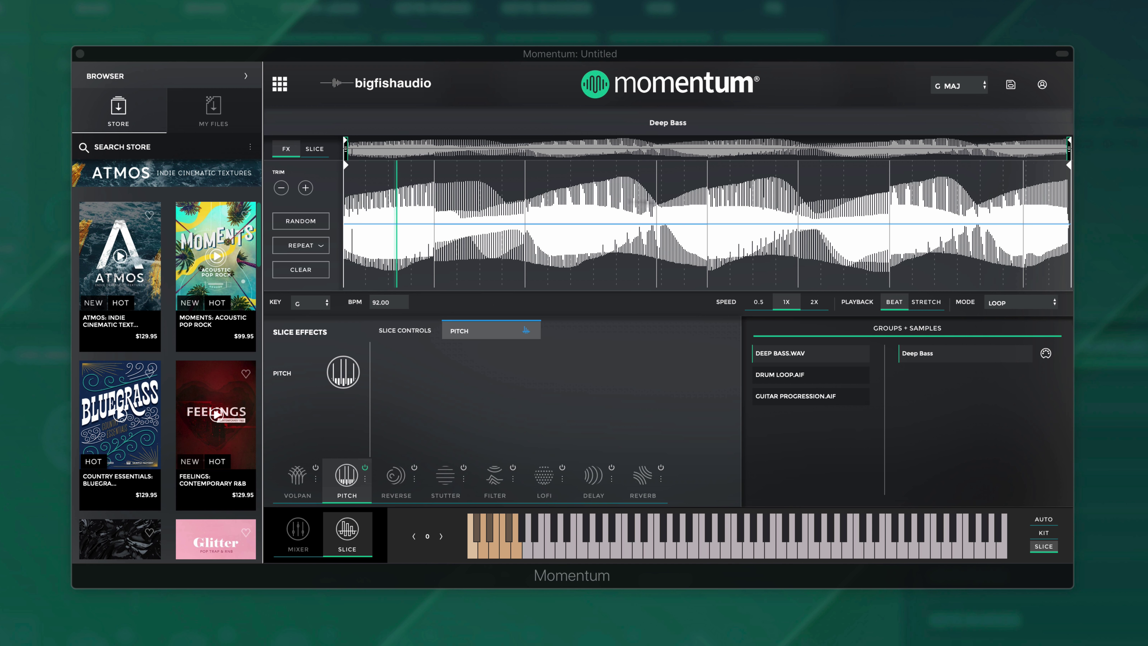
pyautogui.click(493, 216)
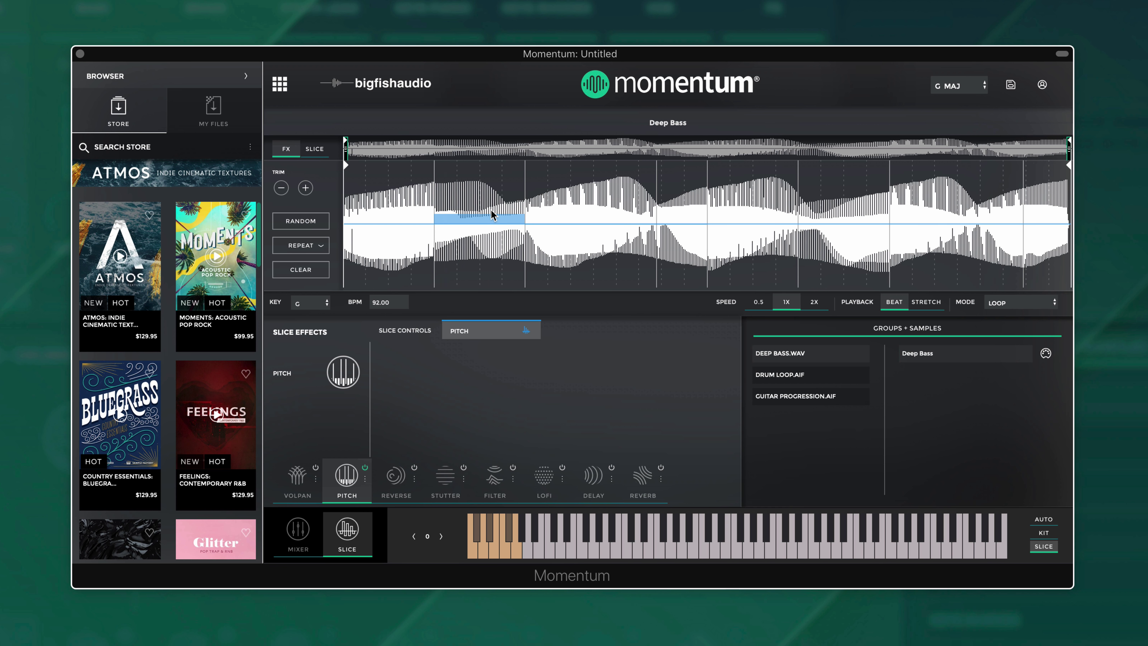
pyautogui.click(550, 222)
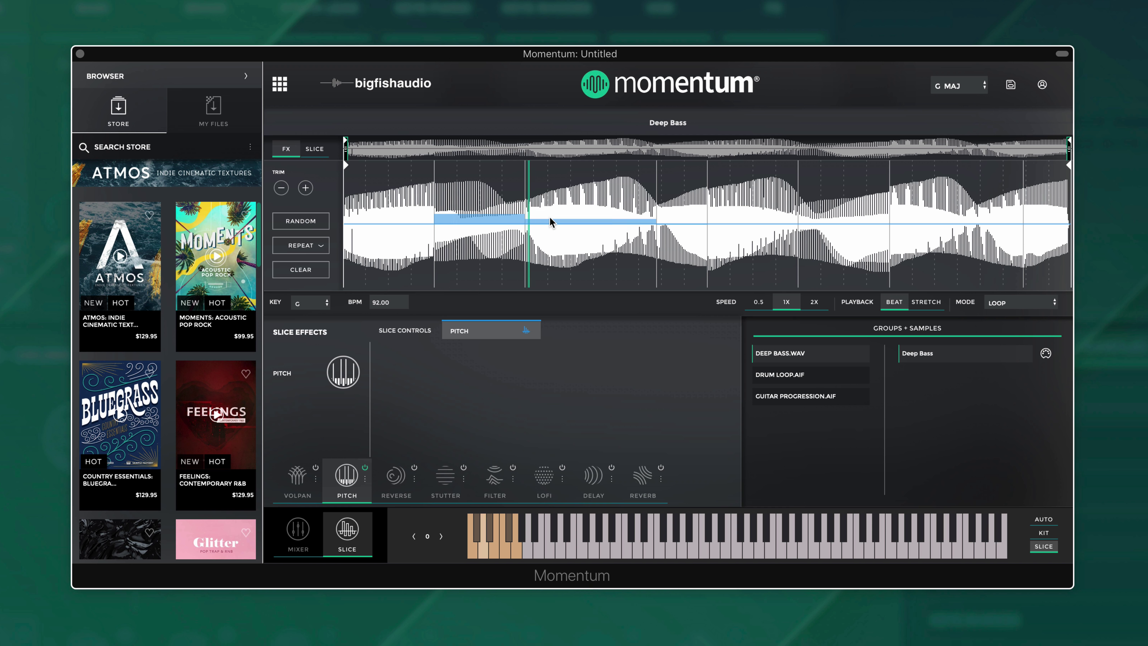
pyautogui.moveTo(551, 216); pyautogui.dragTo(551, 218)
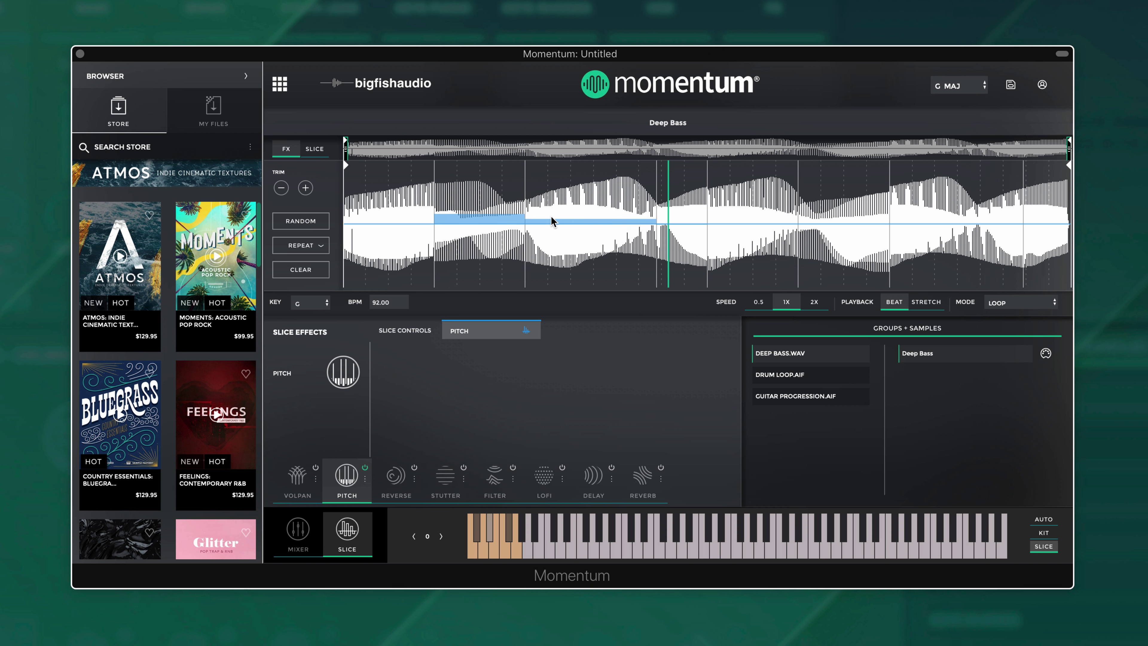
pyautogui.click(673, 218)
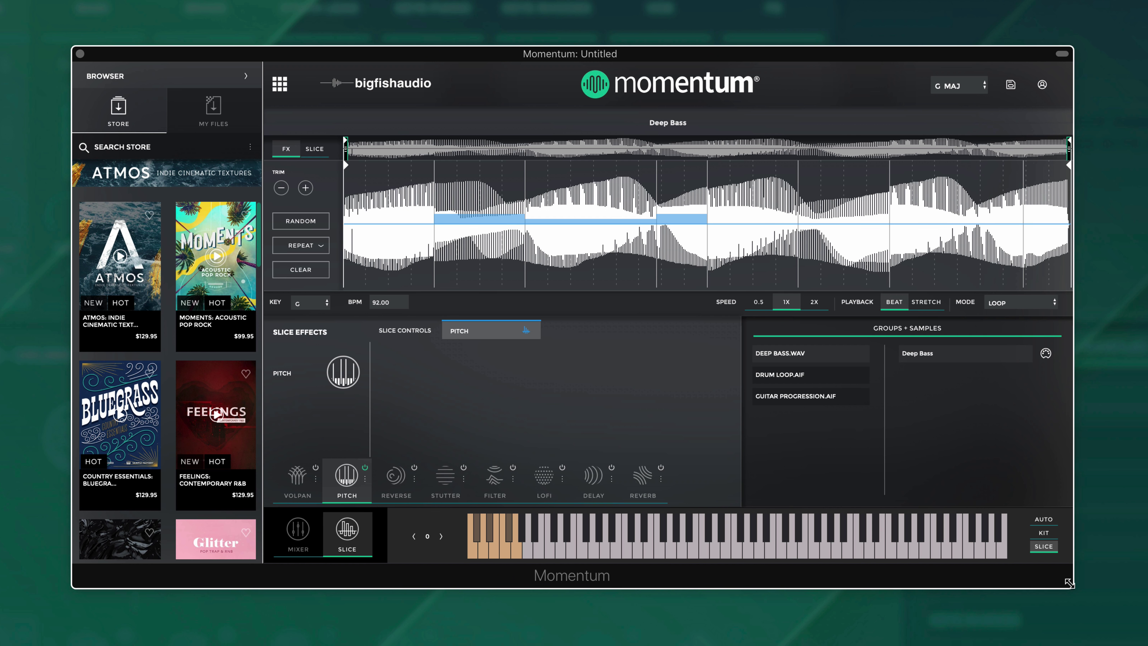
# - View the keyboard's Kit mapping and return to the Slice mapping
pyautogui.click(1043, 534)
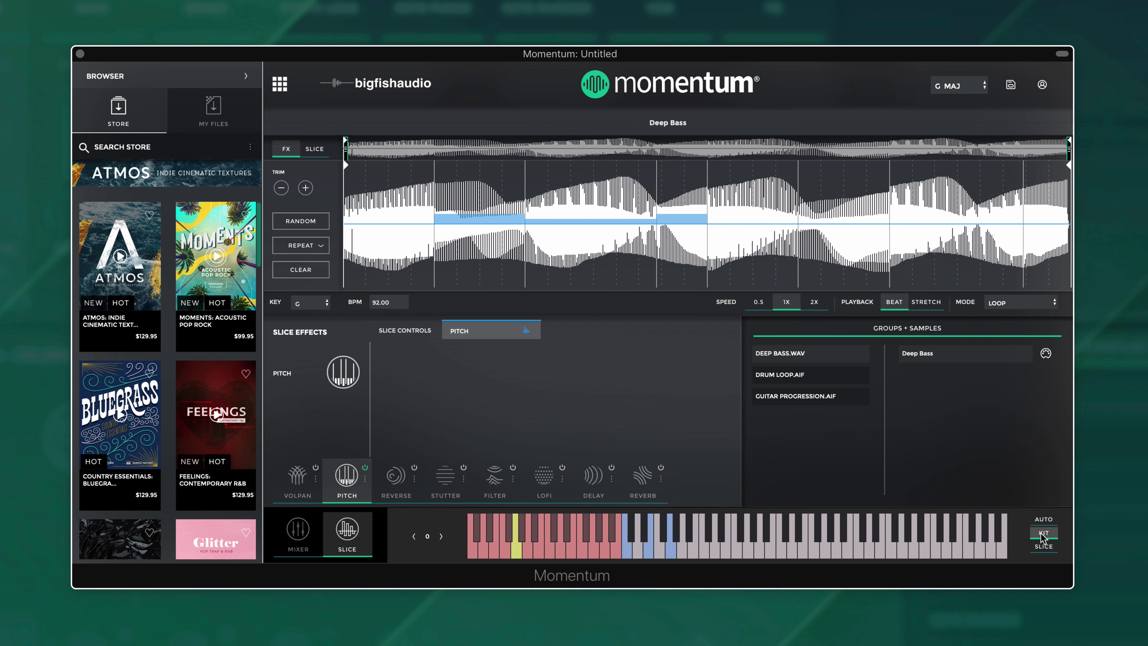
pyautogui.click(1043, 547)
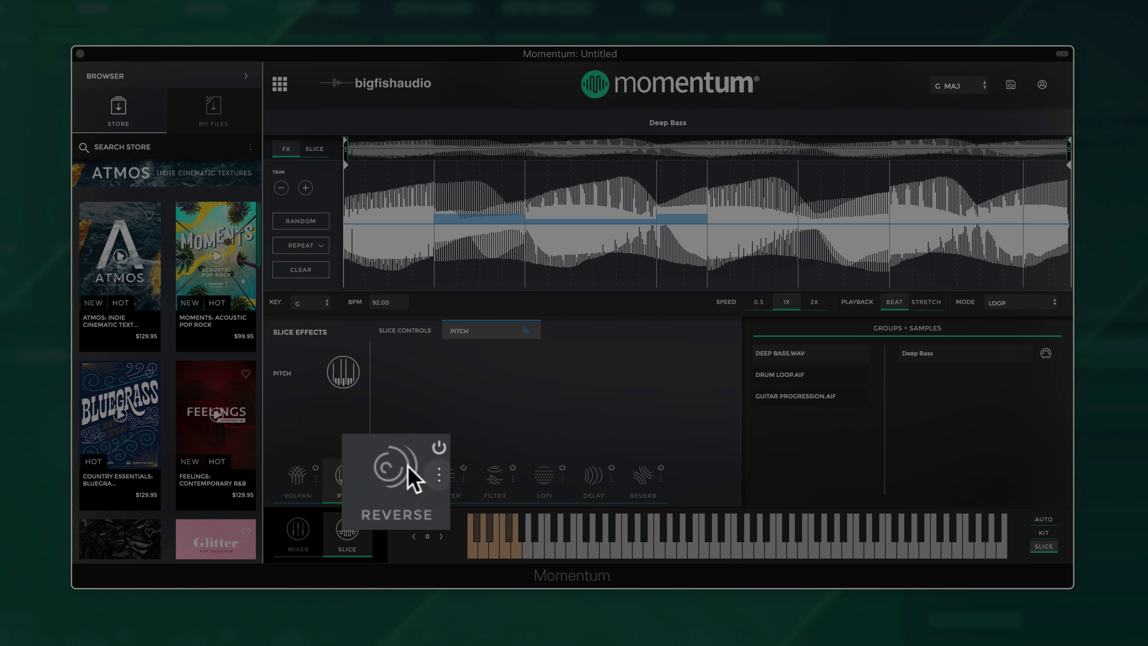
# - Replace the Reverse slice effect on Deep Bass with PitchGlide and turn it on
pyautogui.click(412, 478)
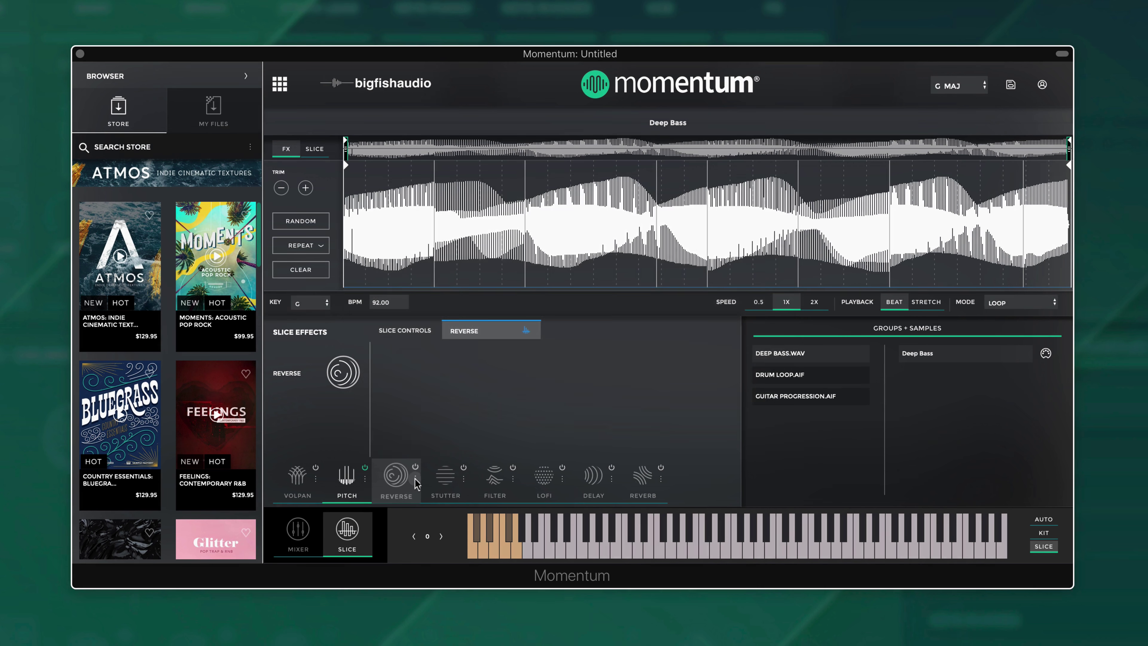
pyautogui.click(414, 478)
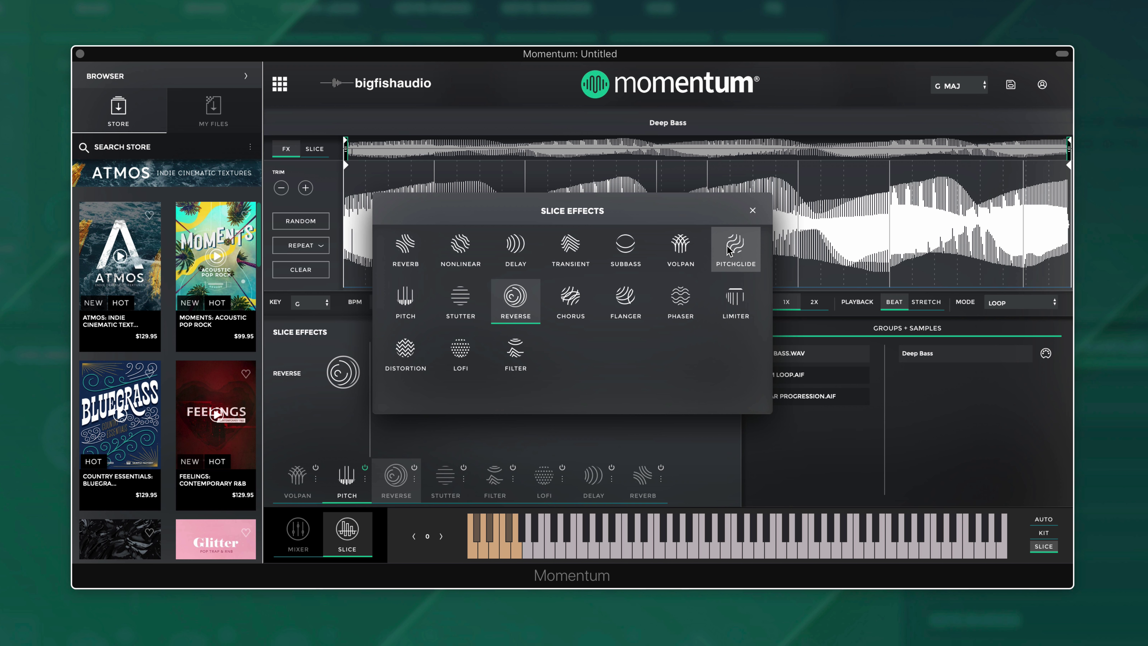
pyautogui.click(736, 249)
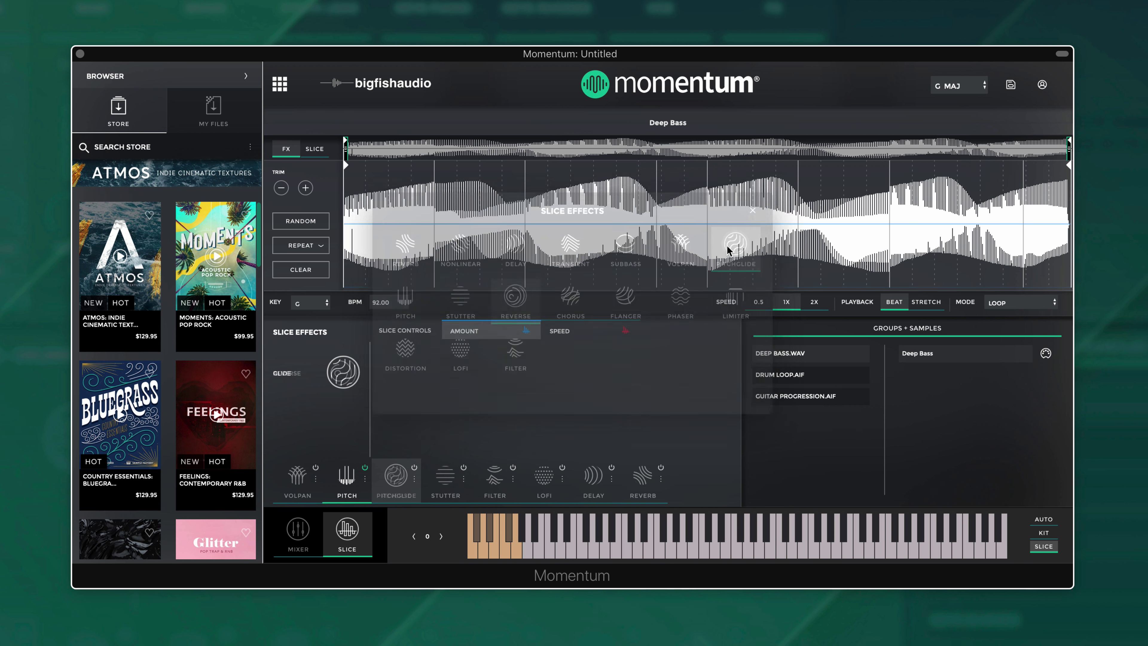
pyautogui.click(414, 467)
# - Adjust the third slice's glide value and show the PitchGlide speed values across Deep Bass
pyautogui.moveTo(566, 216); pyautogui.dragTo(576, 266)
pyautogui.click(559, 330)
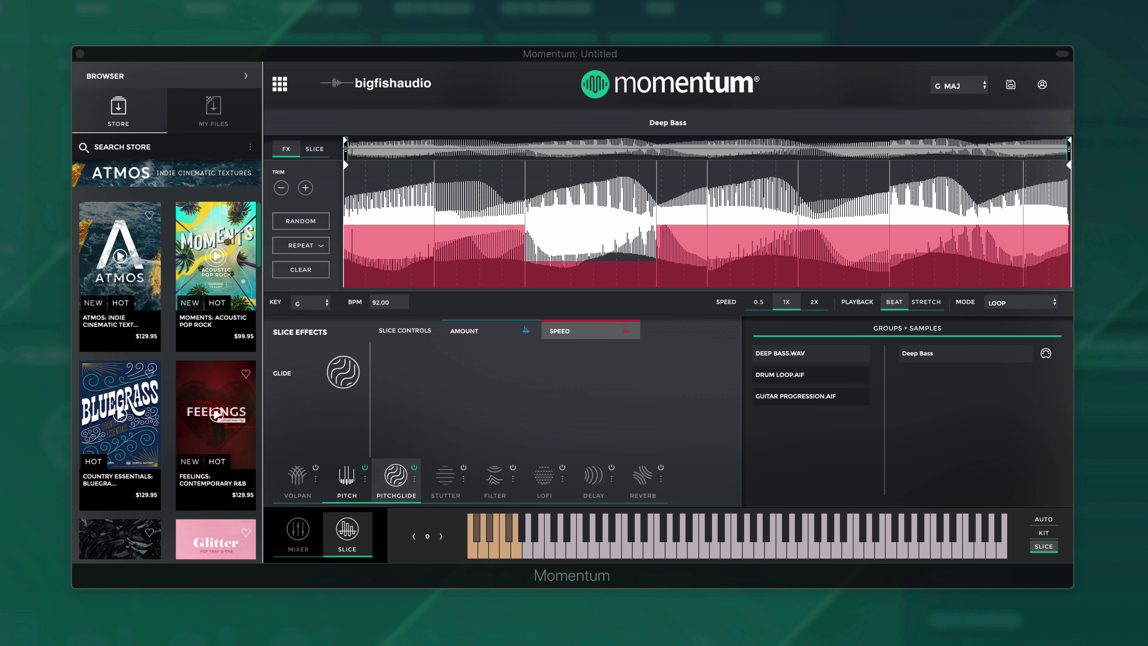
# - Try 0.5 speed and Stretch playback on Deep Bass, restoring 1X speed and Beat playback
pyautogui.click(758, 302)
pyautogui.click(787, 306)
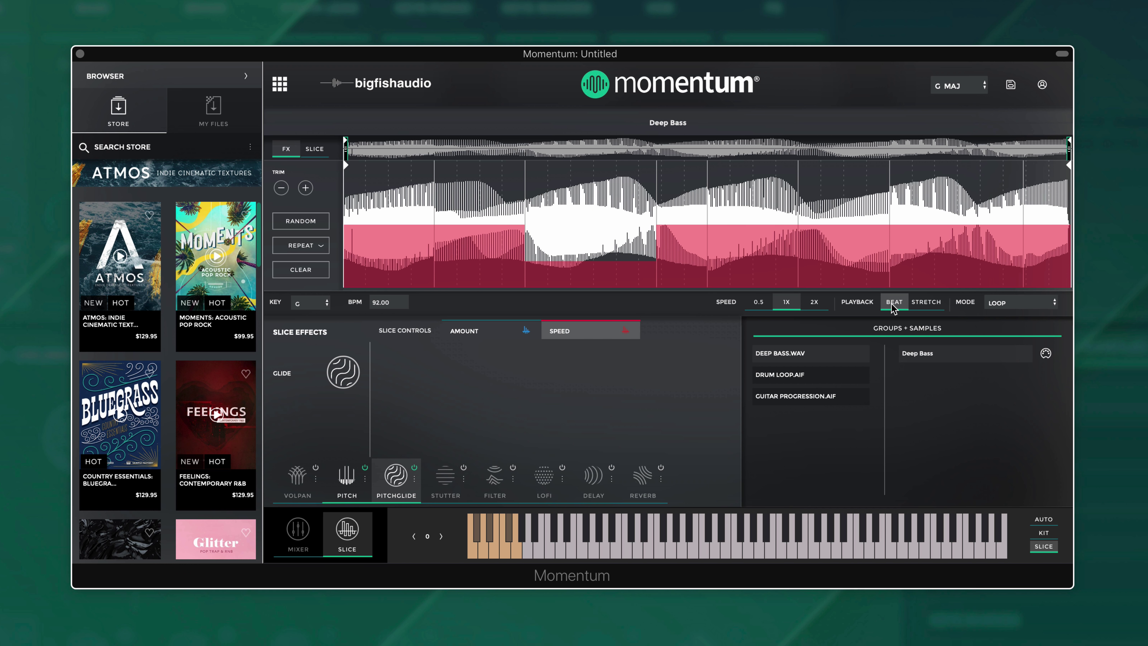
pyautogui.click(914, 308)
pyautogui.click(895, 303)
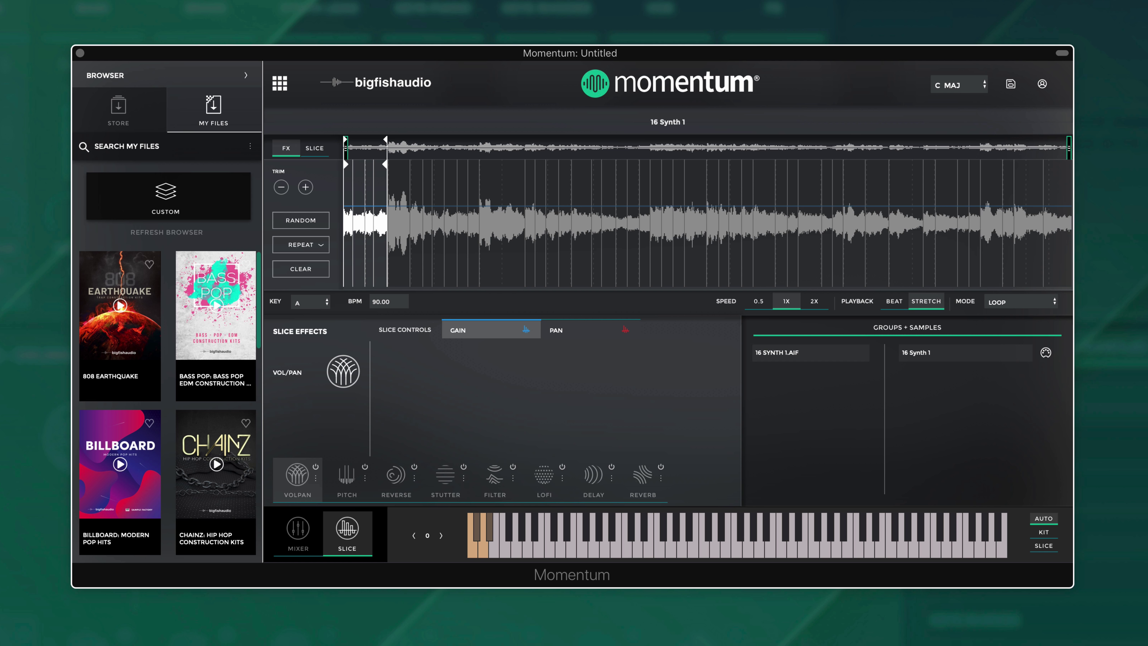
# - Set the 16 Synth 1 sample's playback mode to Backwards
pyautogui.click(1038, 307)
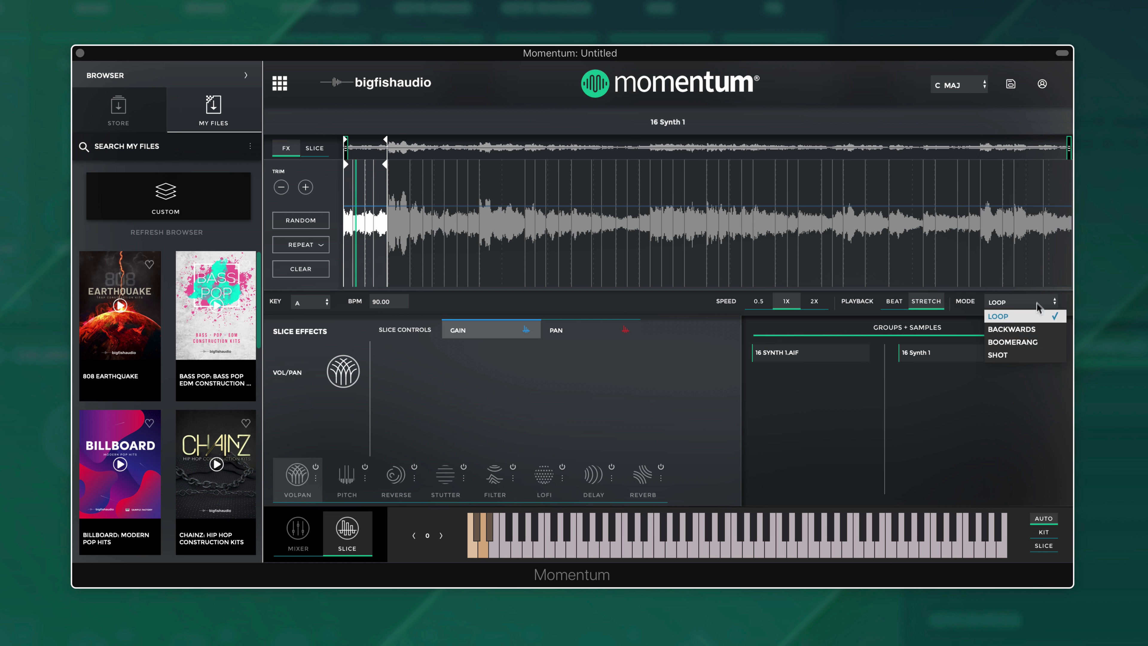
pyautogui.click(1021, 335)
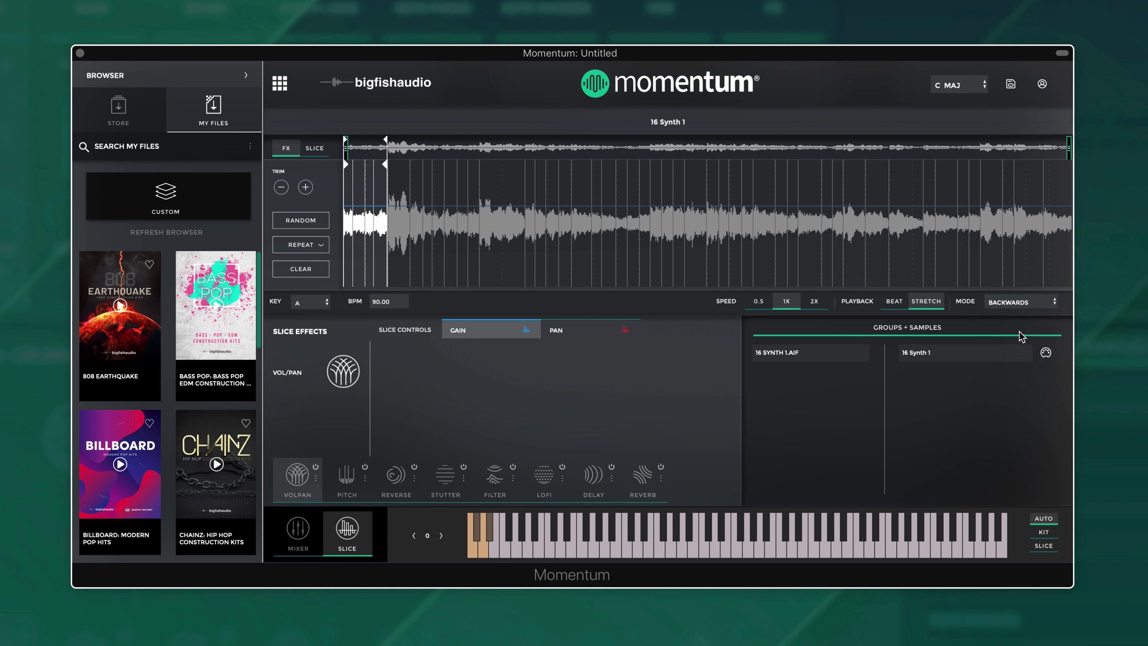
# - Set the 16 Synth 1 sample's mode to Boomerang and try a longer playback range before restoring the short one
pyautogui.click(1025, 303)
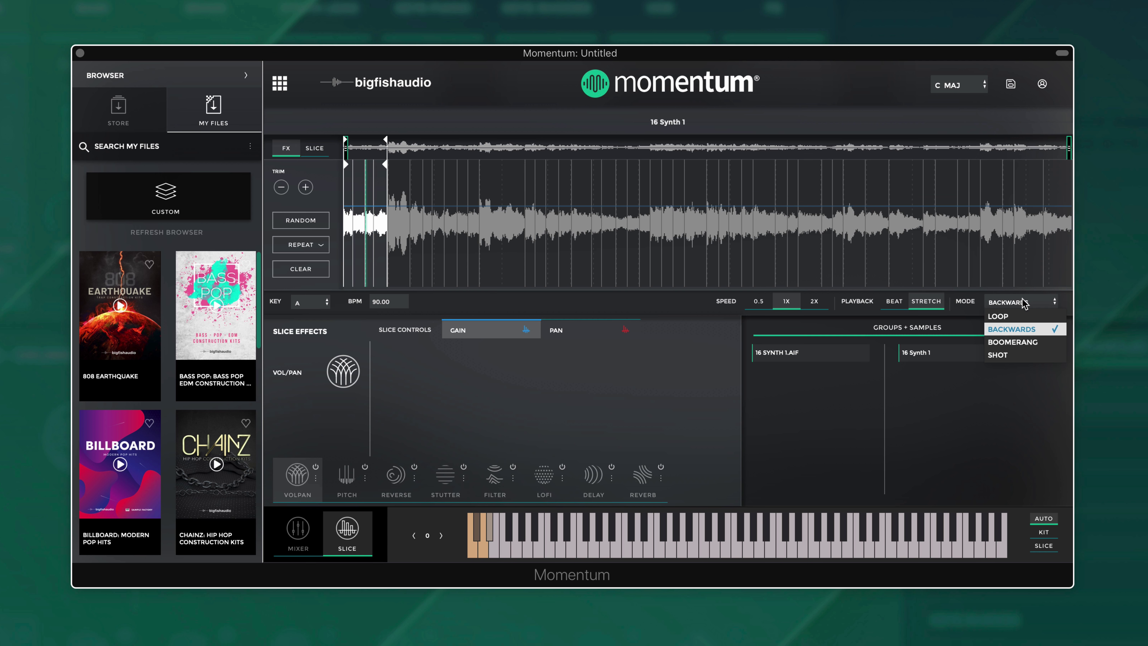
pyautogui.click(1015, 343)
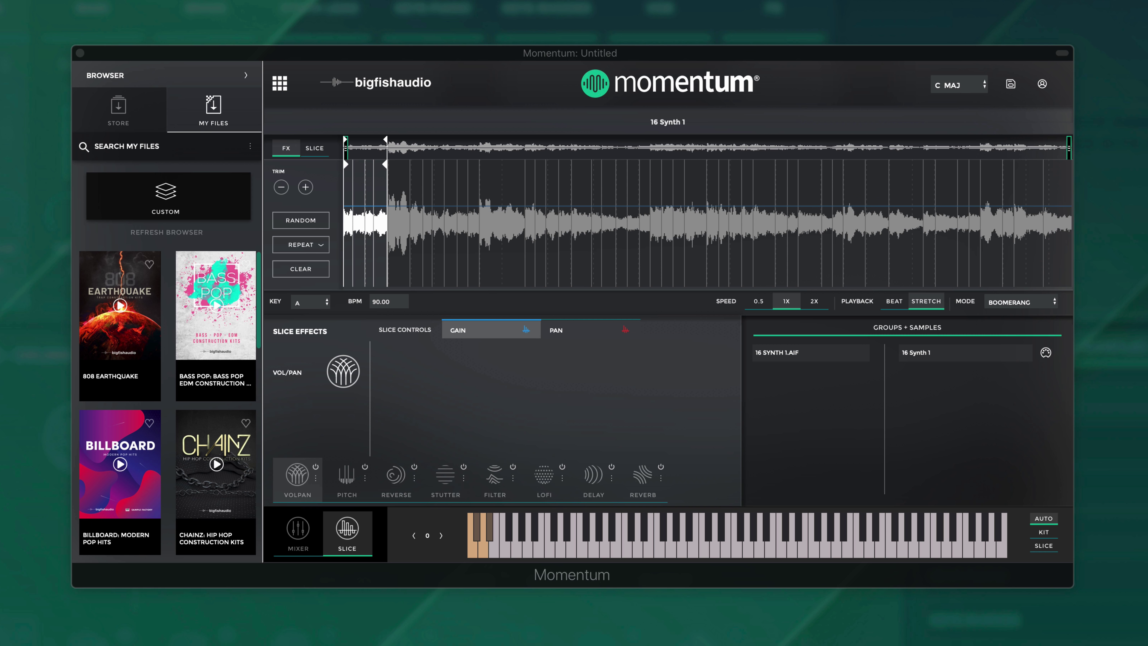
pyautogui.moveTo(385, 163); pyautogui.dragTo(461, 167)
pyautogui.moveTo(346, 165)
pyautogui.mouseDown()
pyautogui.moveTo(389, 166)
pyautogui.moveTo(346, 166)
pyautogui.mouseUp()
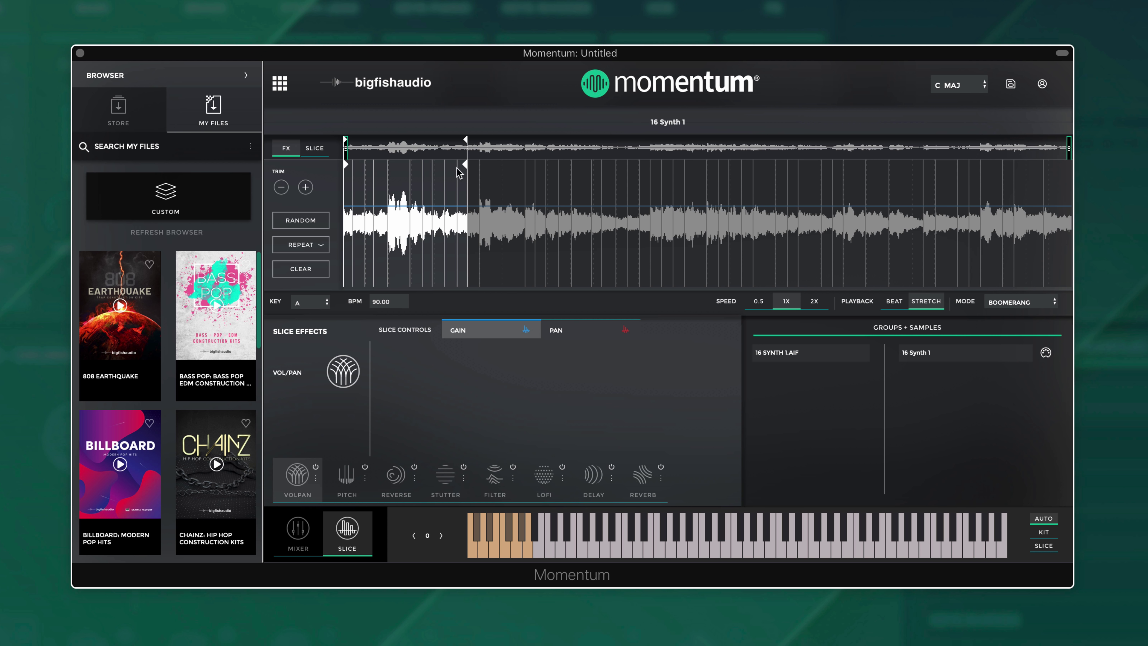
pyautogui.moveTo(465, 168); pyautogui.dragTo(386, 165)
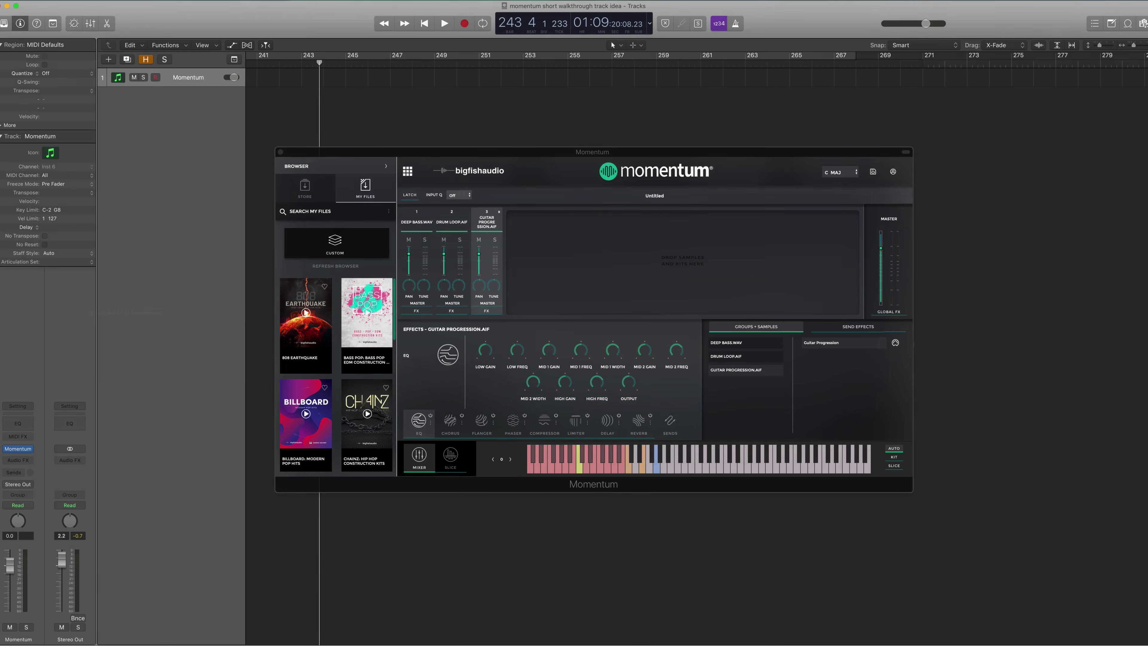
# - Place the Guitar Progression sample's MIDI on the Momentum track, open the region in the piano roll and move a note higher
pyautogui.moveTo(892, 341); pyautogui.dragTo(573, 81)
pyautogui.doubleClick(610, 83)
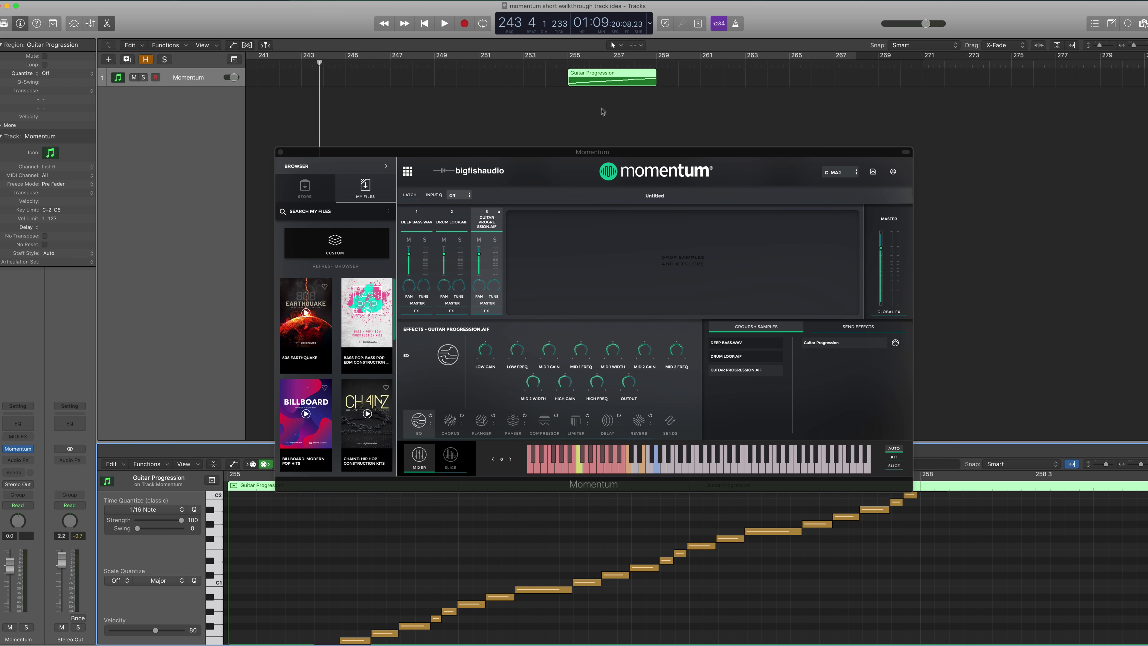
pyautogui.moveTo(546, 591); pyautogui.dragTo(546, 555)
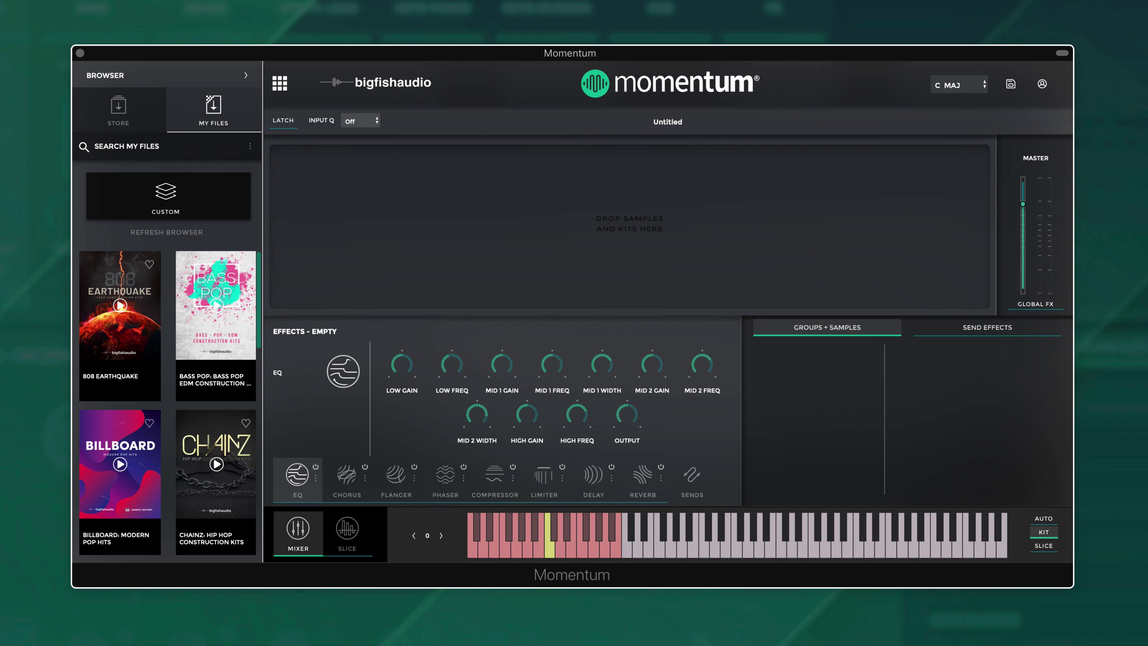
# - Browse the owned packs and open Circles: Modern Drama Film Scoring
pyautogui.scroll(-6, 147, 375)
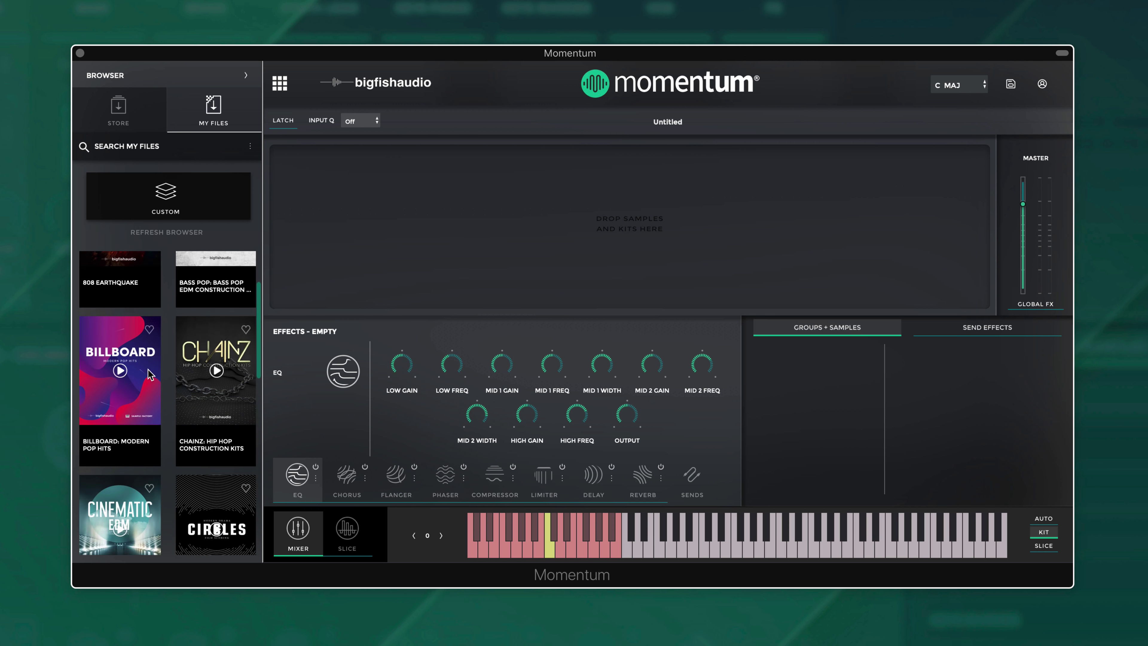
pyautogui.scroll(-5, 146, 425)
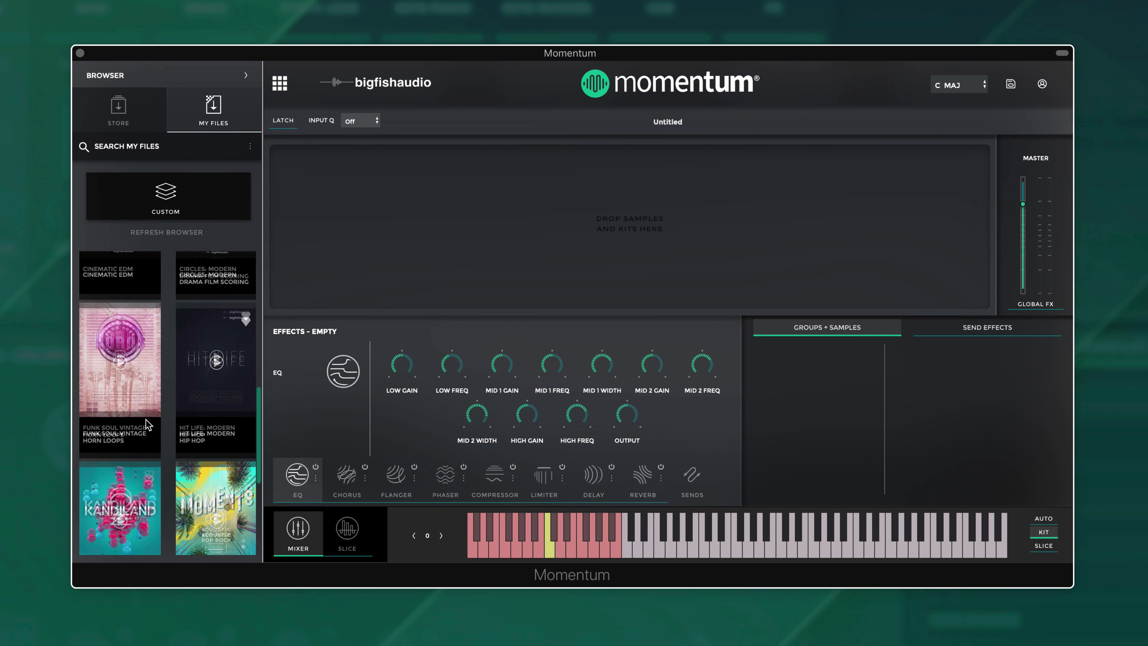
pyautogui.scroll(3, 147, 426)
pyautogui.scroll(1, 147, 420)
pyautogui.click(191, 313)
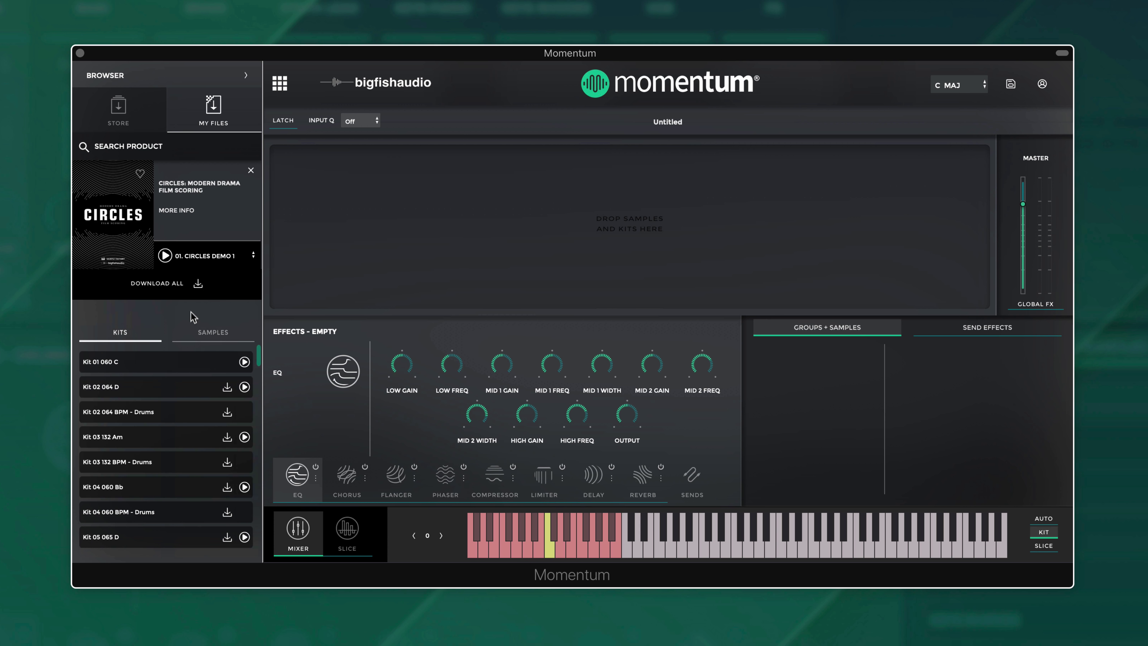
# - Look through the Circles pack's kits and download Kit 02 064 D
pyautogui.scroll(-5, 172, 402)
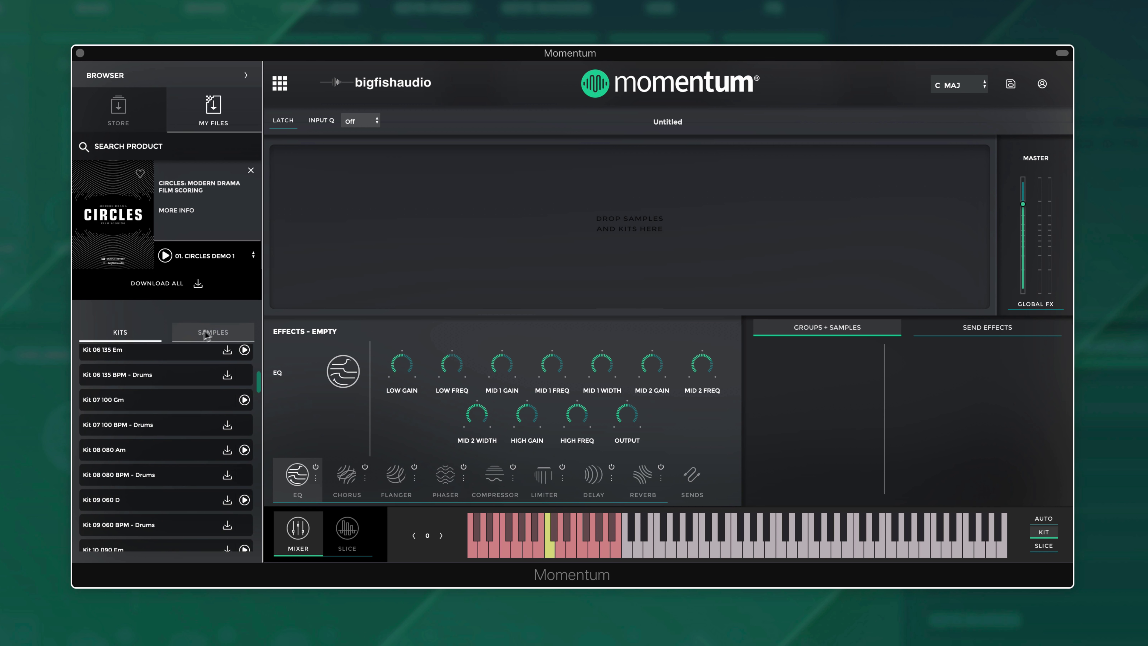
pyautogui.click(135, 338)
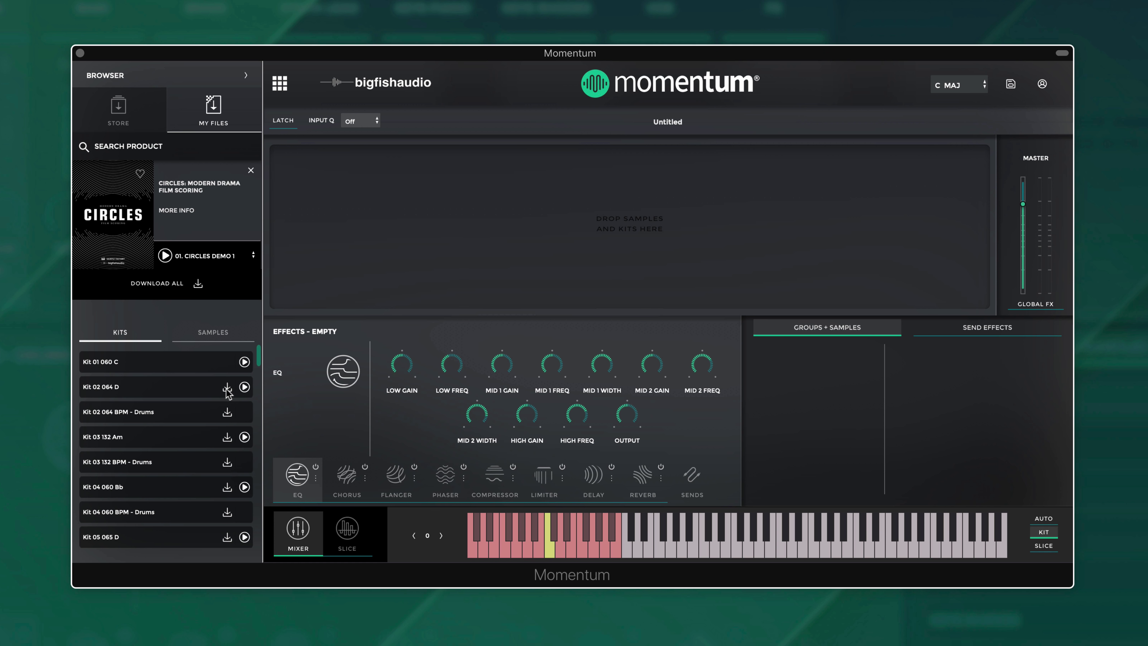
pyautogui.moveTo(228, 393); pyautogui.dragTo(271, 391)
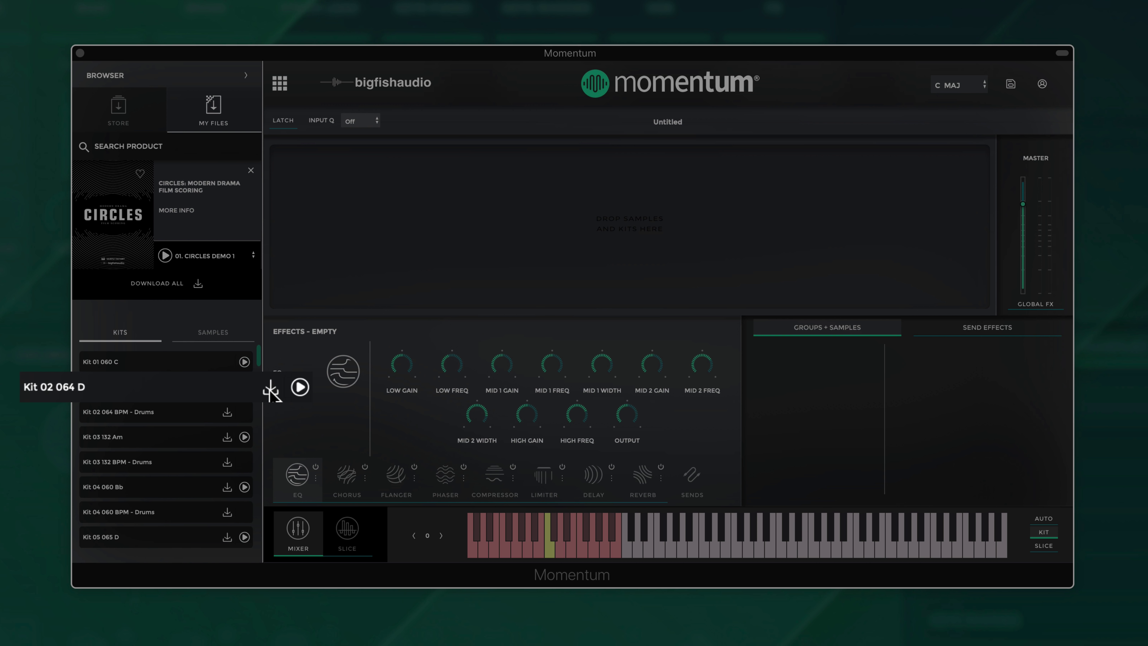
pyautogui.click(271, 390)
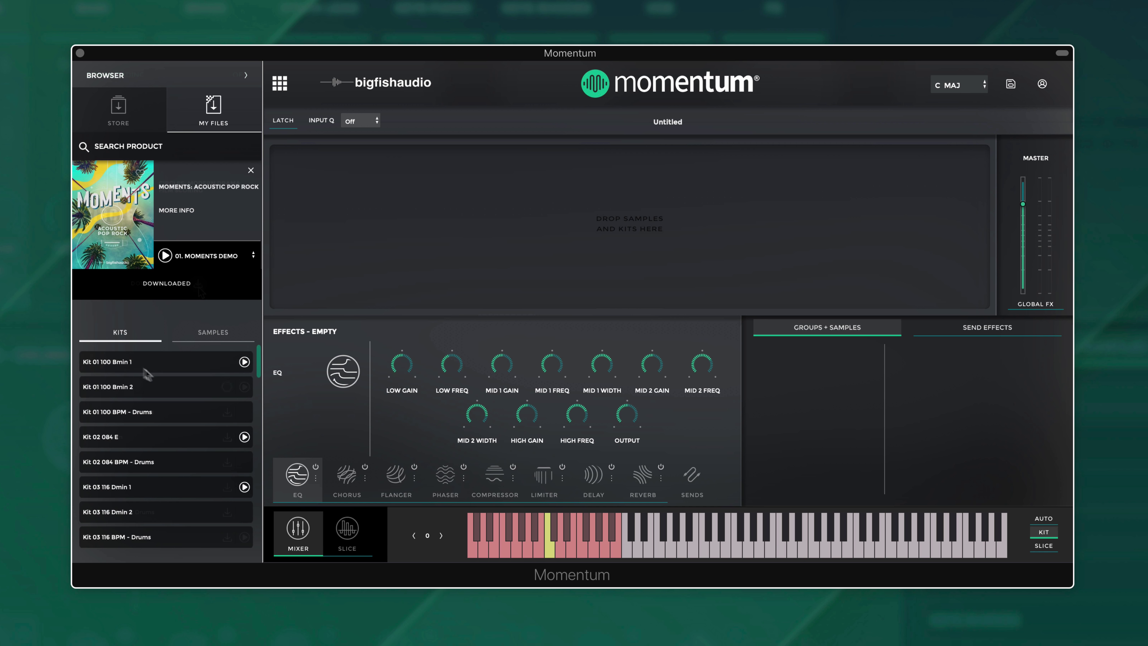
# - Load Moments Kit 01 100 Bmin 1 and add my electric guitar.wav and 01 Guitar Acc 12String Verse 2B as extra mixer channels
pyautogui.moveTo(147, 373); pyautogui.dragTo(446, 251)
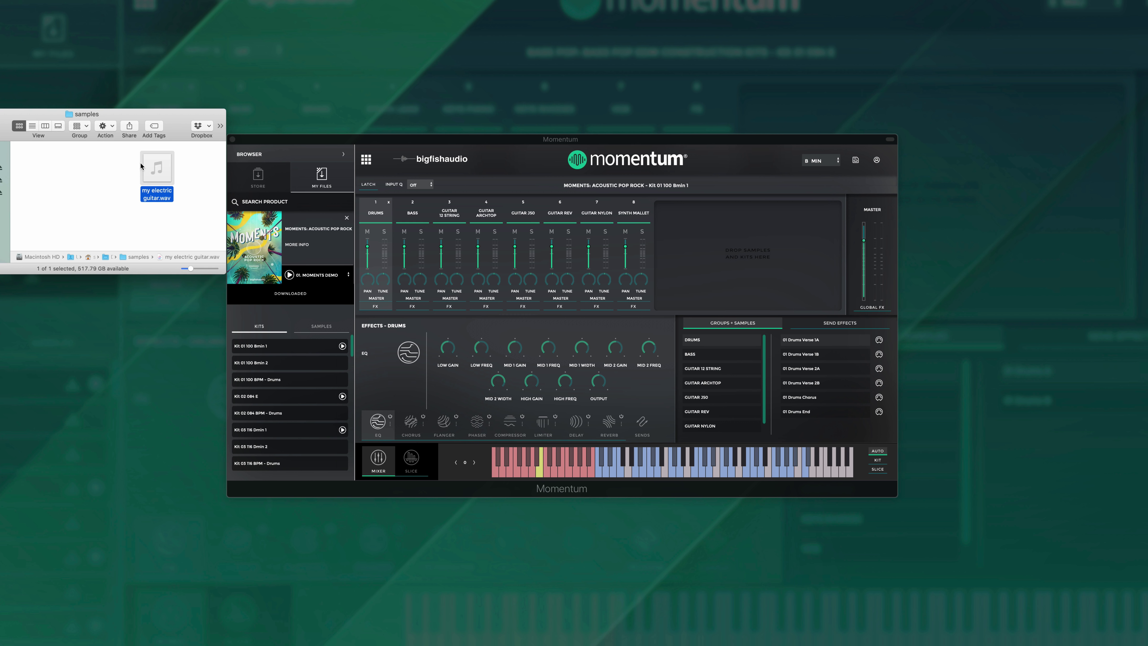
pyautogui.moveTo(142, 167); pyautogui.dragTo(764, 246)
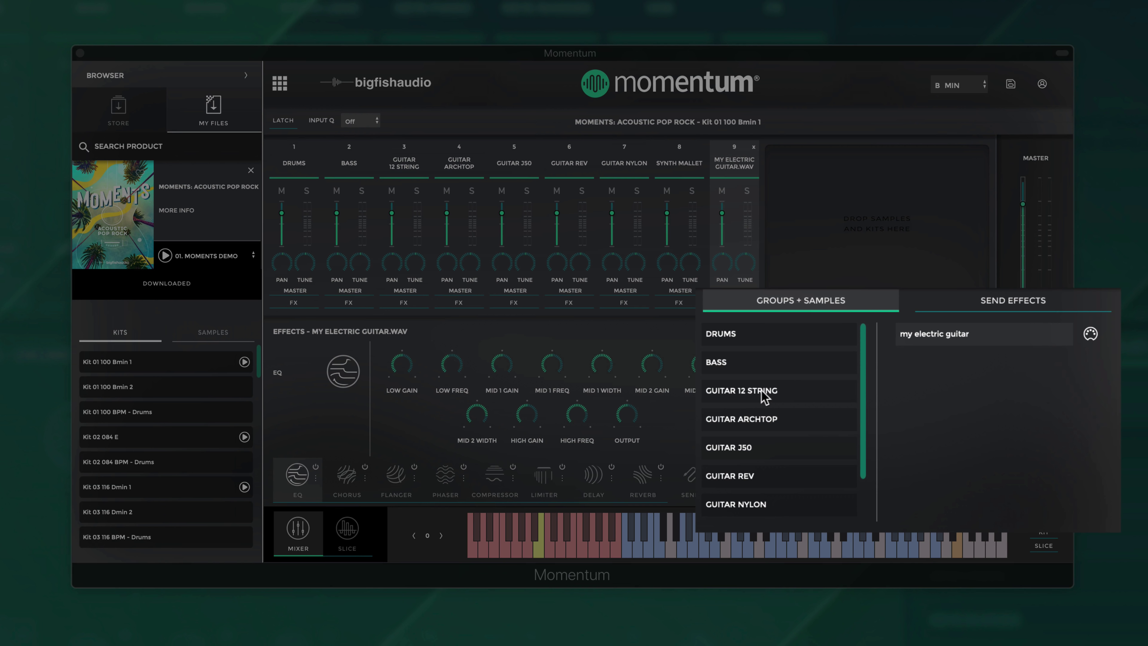
pyautogui.click(807, 395)
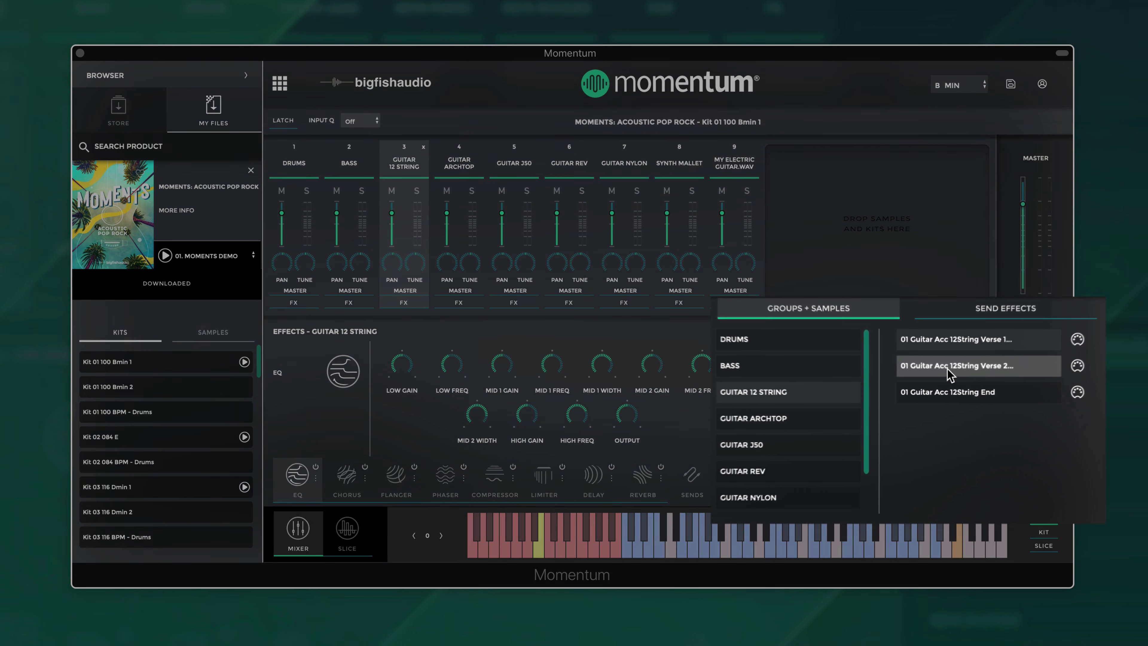
pyautogui.moveTo(950, 372); pyautogui.dragTo(859, 270)
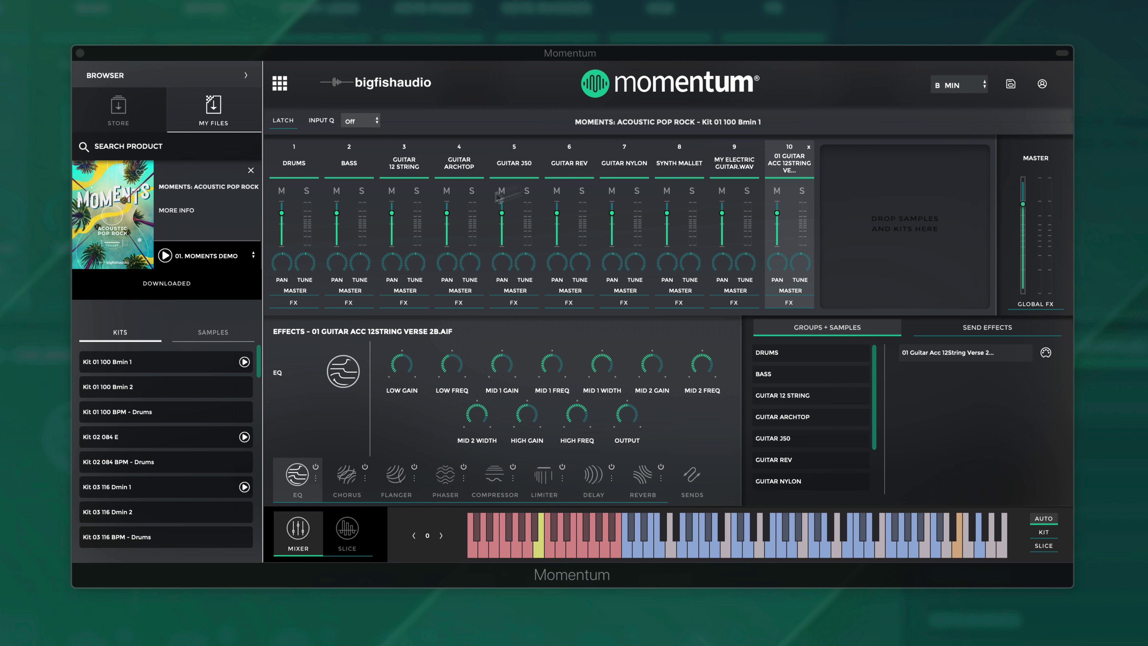
# - Save the modified kit as a new patch named my custom kit and show it among the custom kits
pyautogui.click(1009, 85)
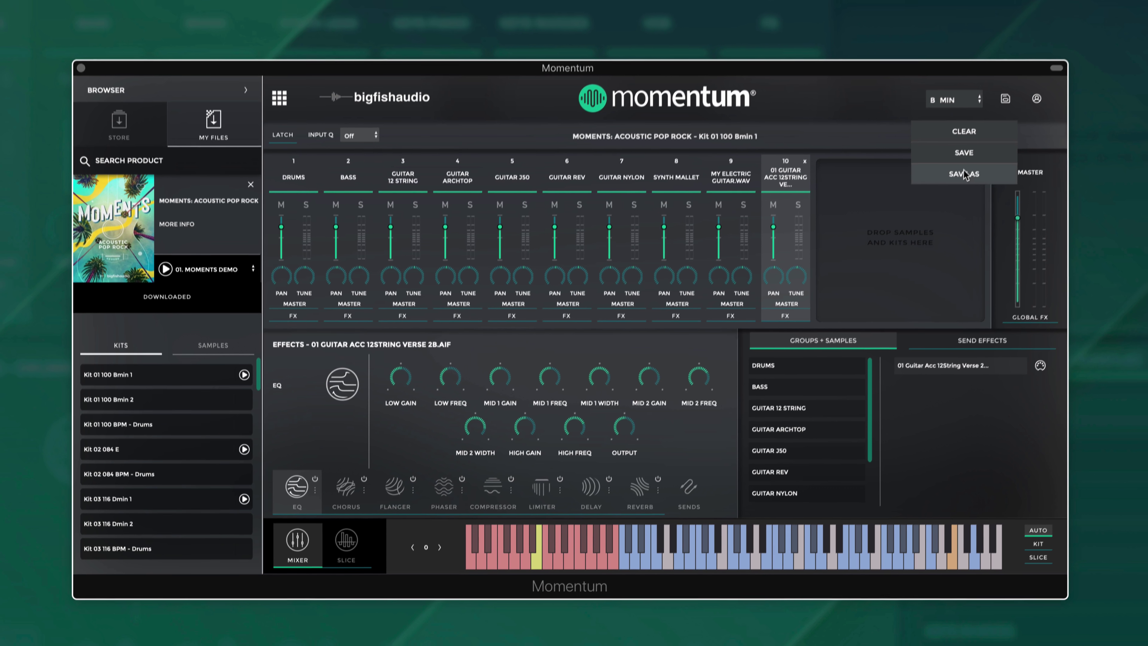
pyautogui.click(968, 159)
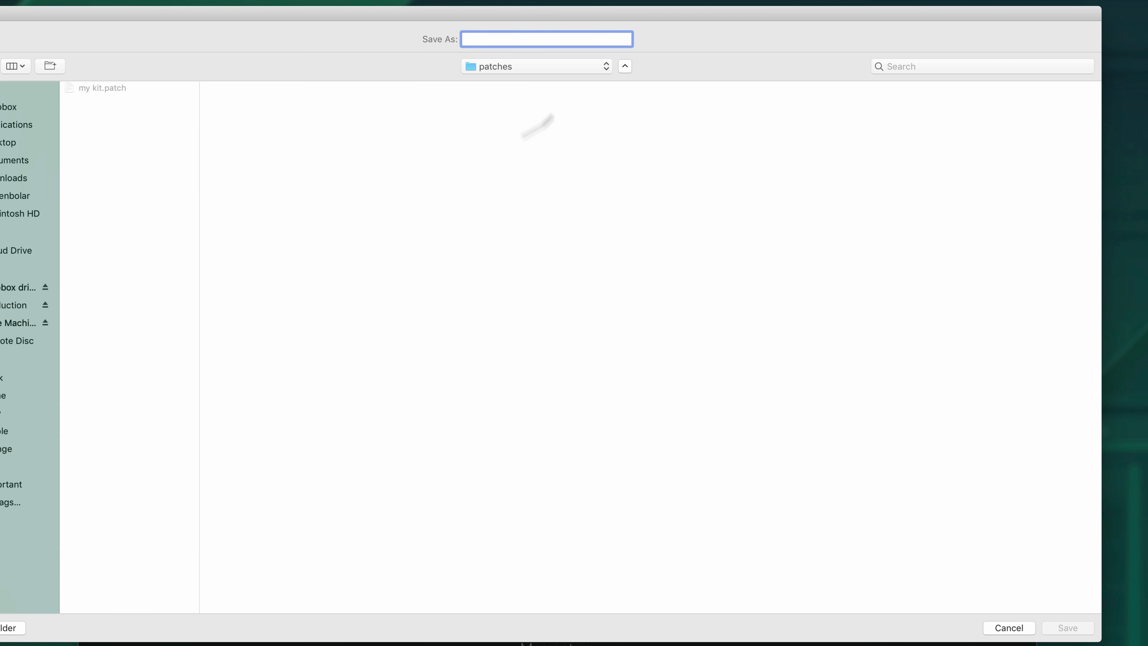
pyautogui.write('my custom kit')
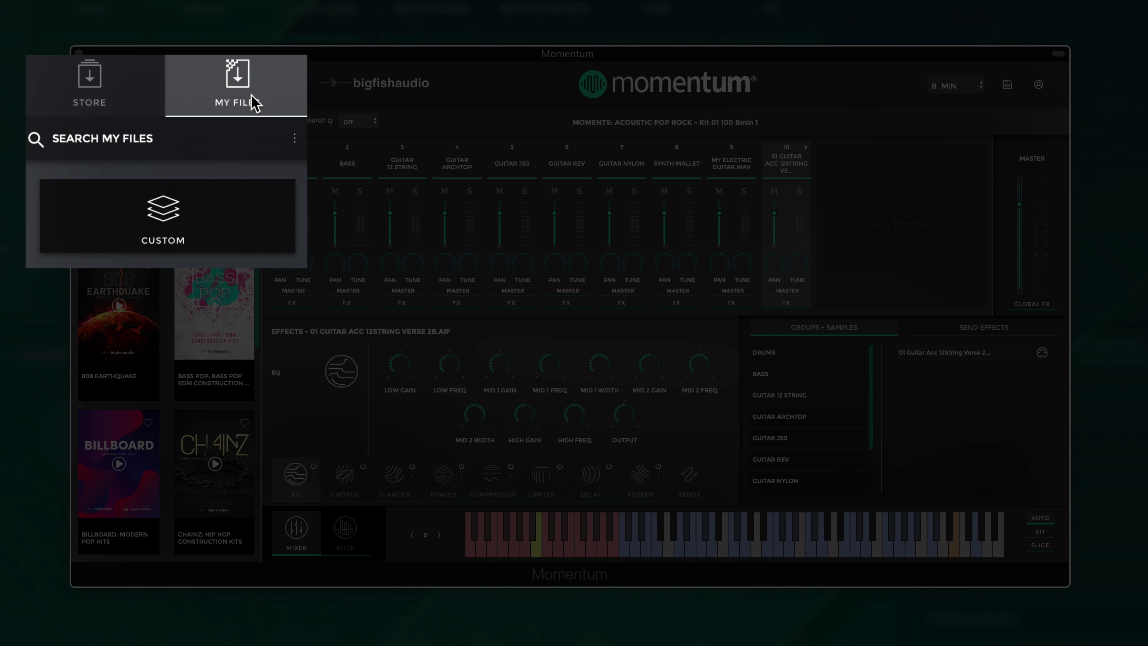
pyautogui.click(211, 219)
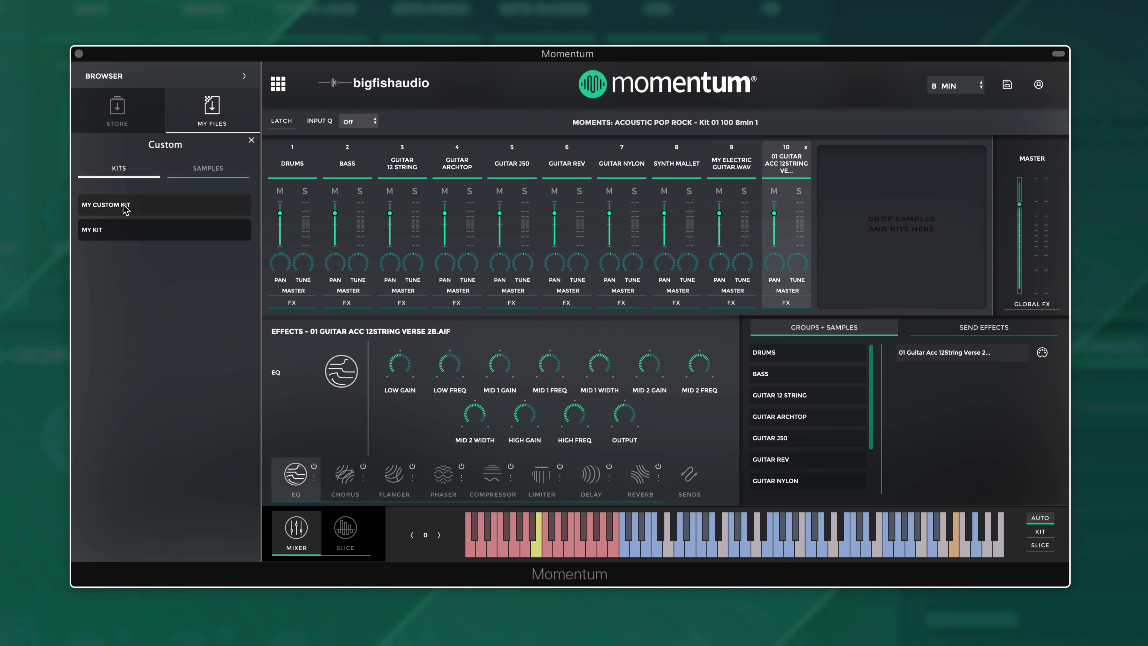
# - Browse the store's packs, open Rock of Ages and look through its construction kits
pyautogui.click(118, 119)
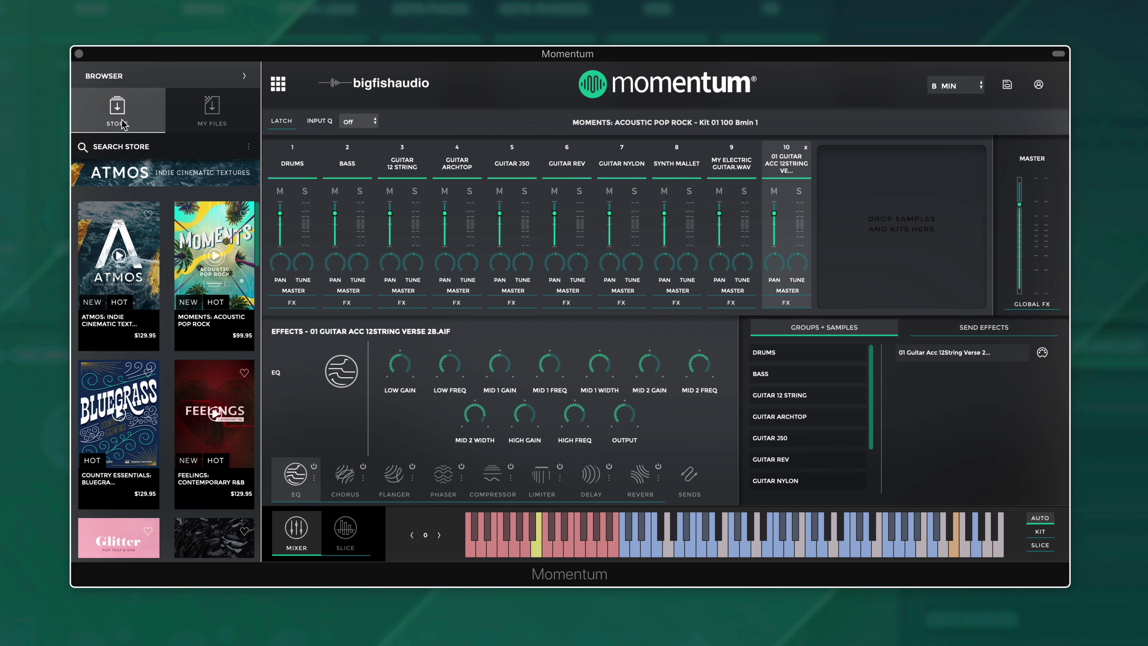
pyautogui.scroll(-6, 134, 267)
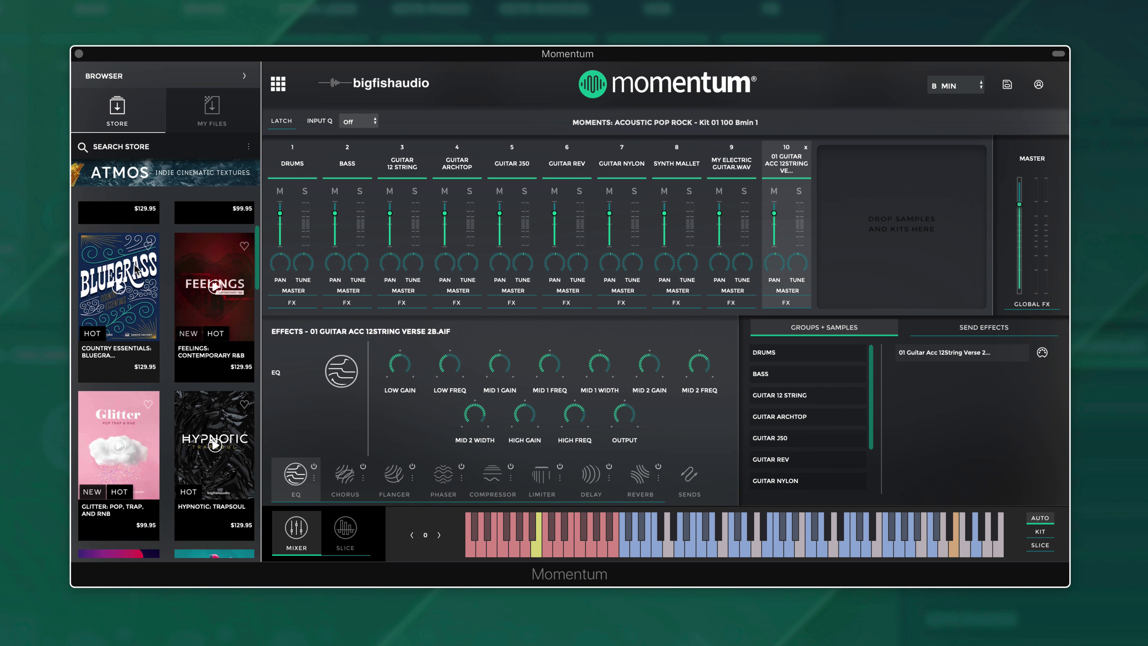
pyautogui.scroll(-10, 137, 273)
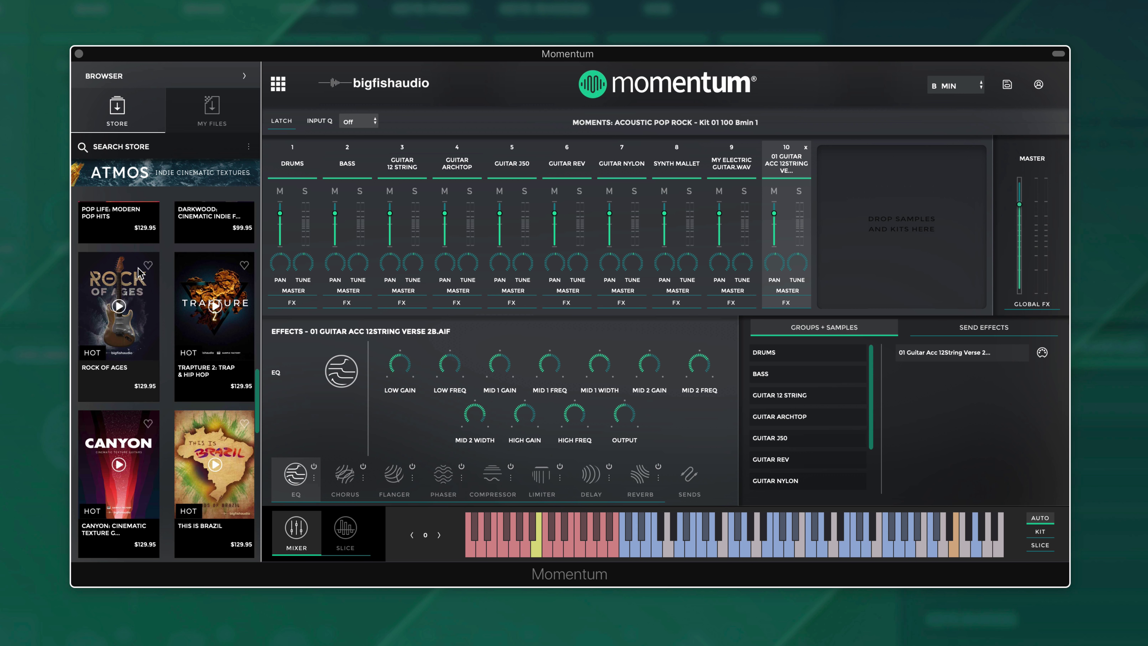
pyautogui.click(138, 311)
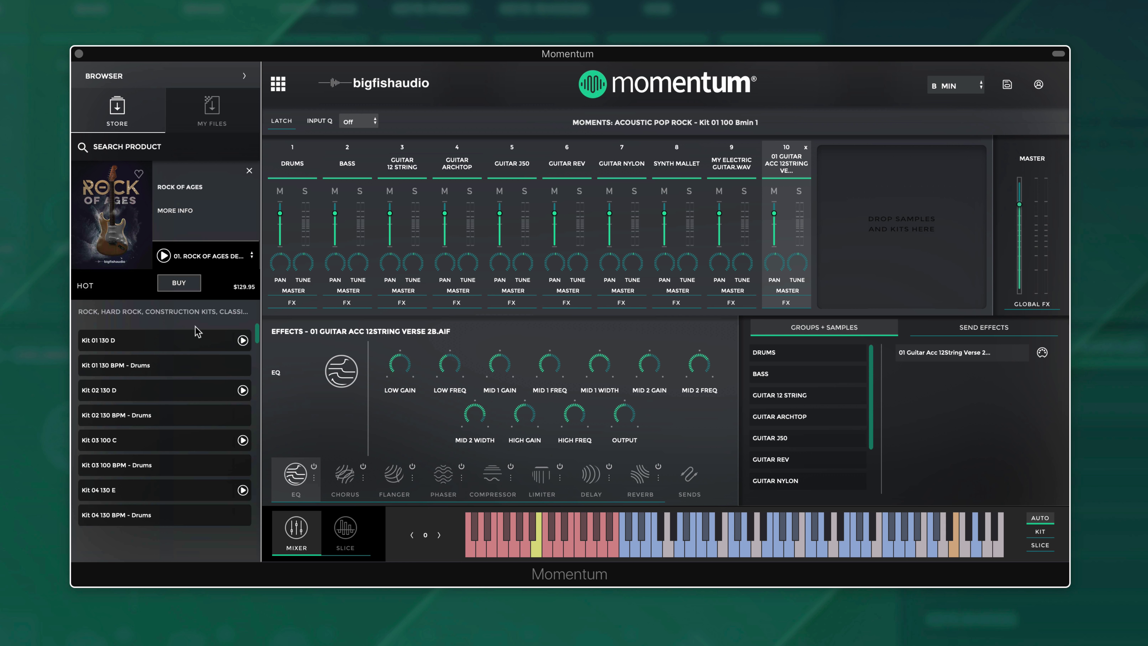
pyautogui.scroll(-10, 198, 333)
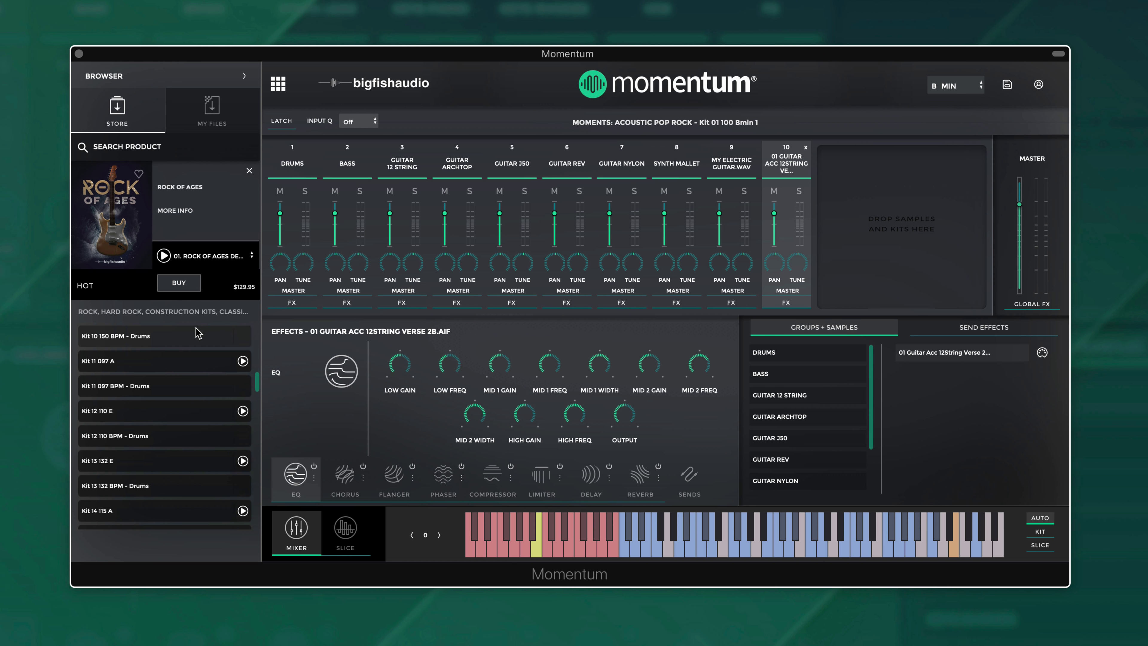